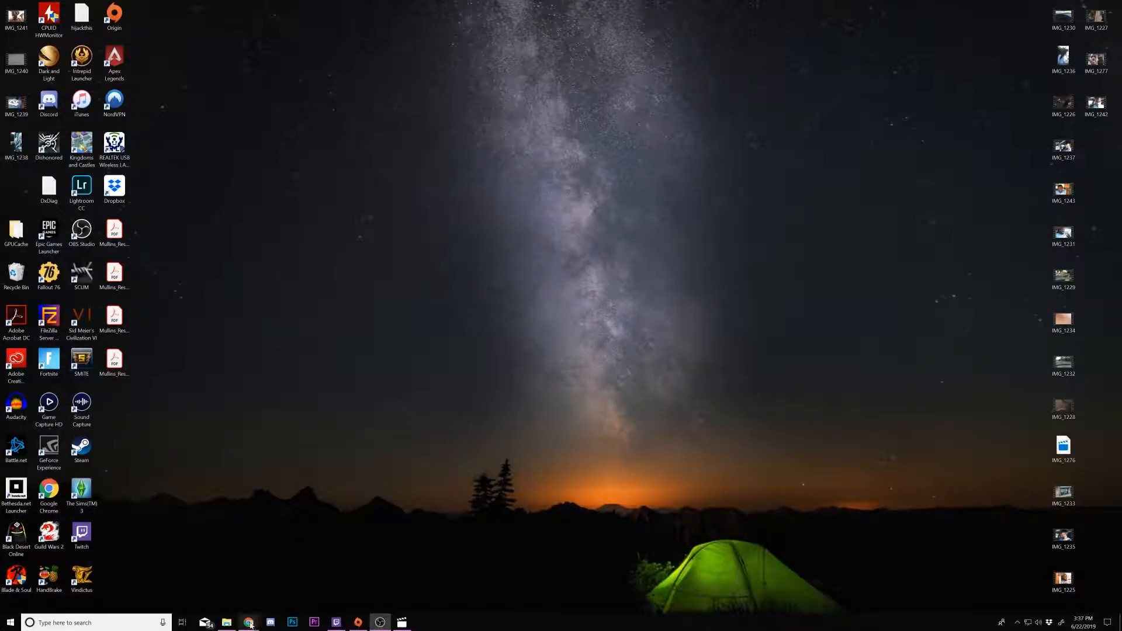
# - Open the web browser on the Facebook home page
pyautogui.moveTo(248, 622)
pyautogui.click(225, 591)
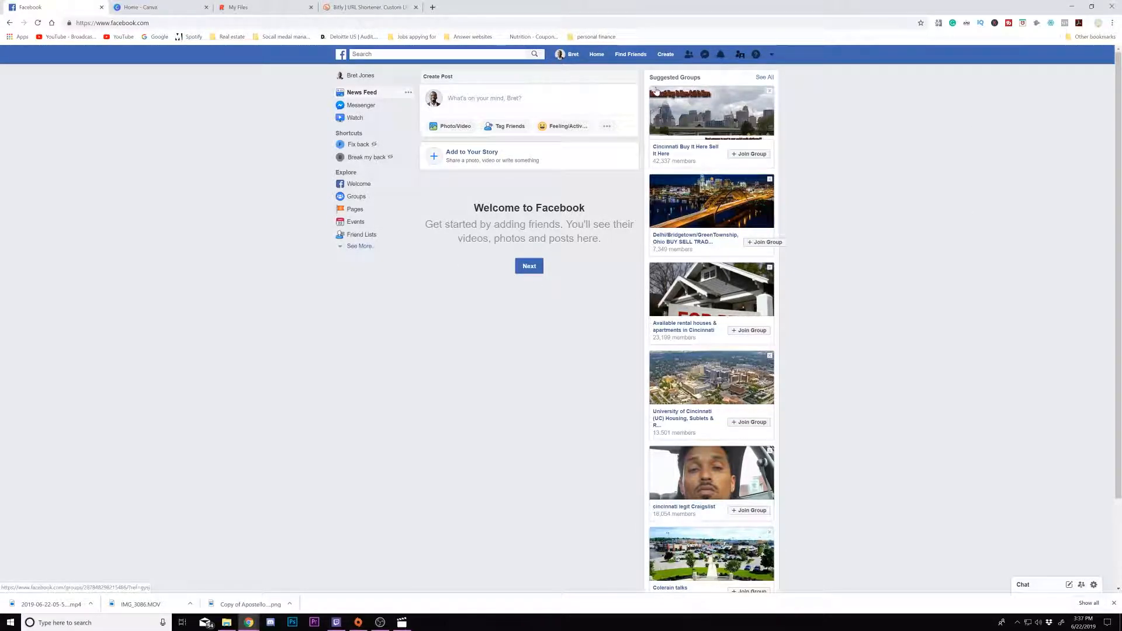
pyautogui.moveTo(656, 90)
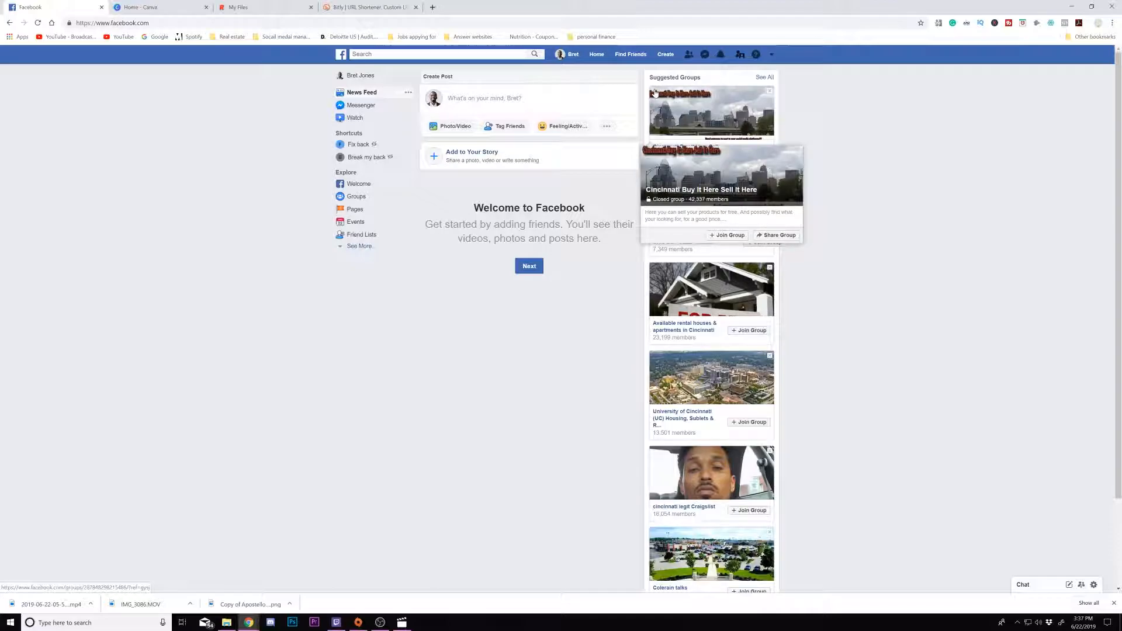
pyautogui.click(665, 55)
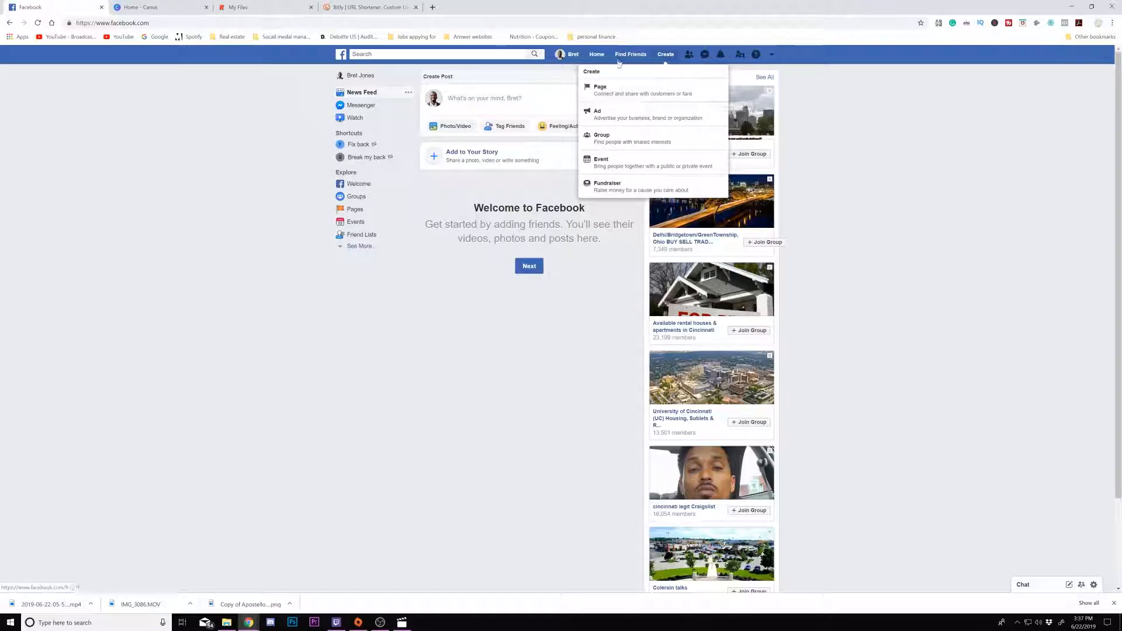
pyautogui.click(513, 75)
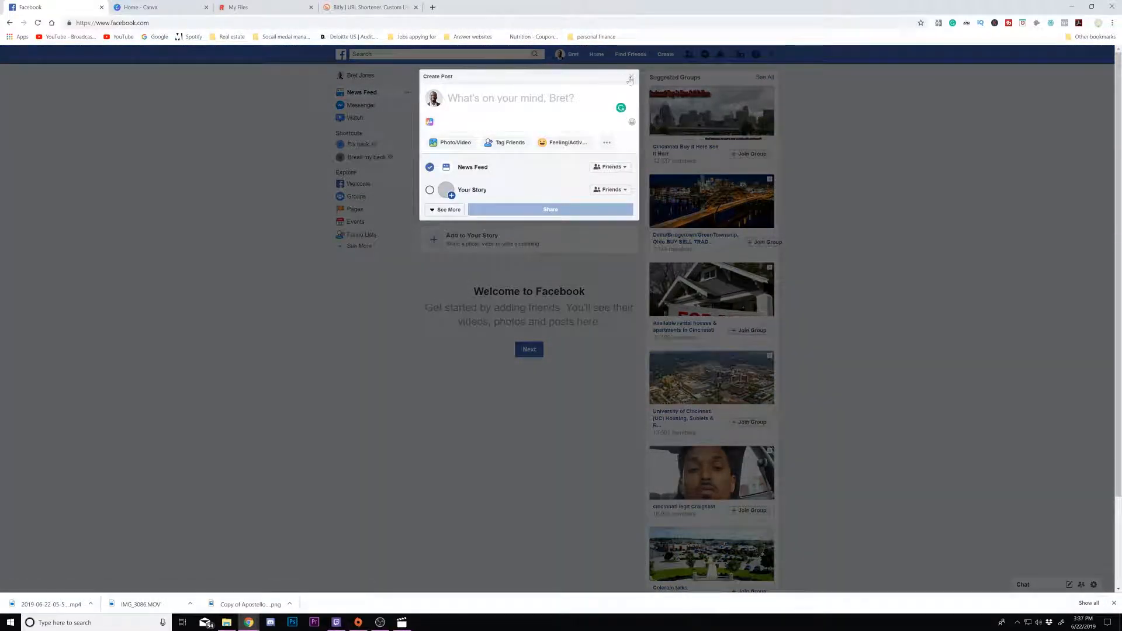
pyautogui.click(632, 77)
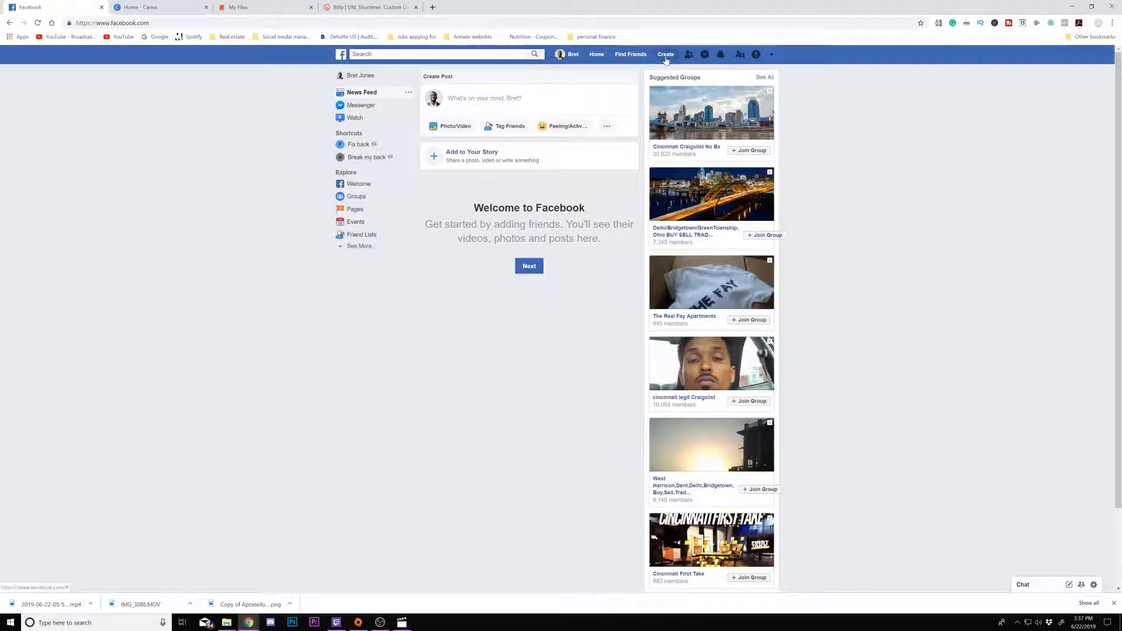
# - Start creating a new Page of the Business or Brand type
pyautogui.click(666, 55)
pyautogui.click(659, 91)
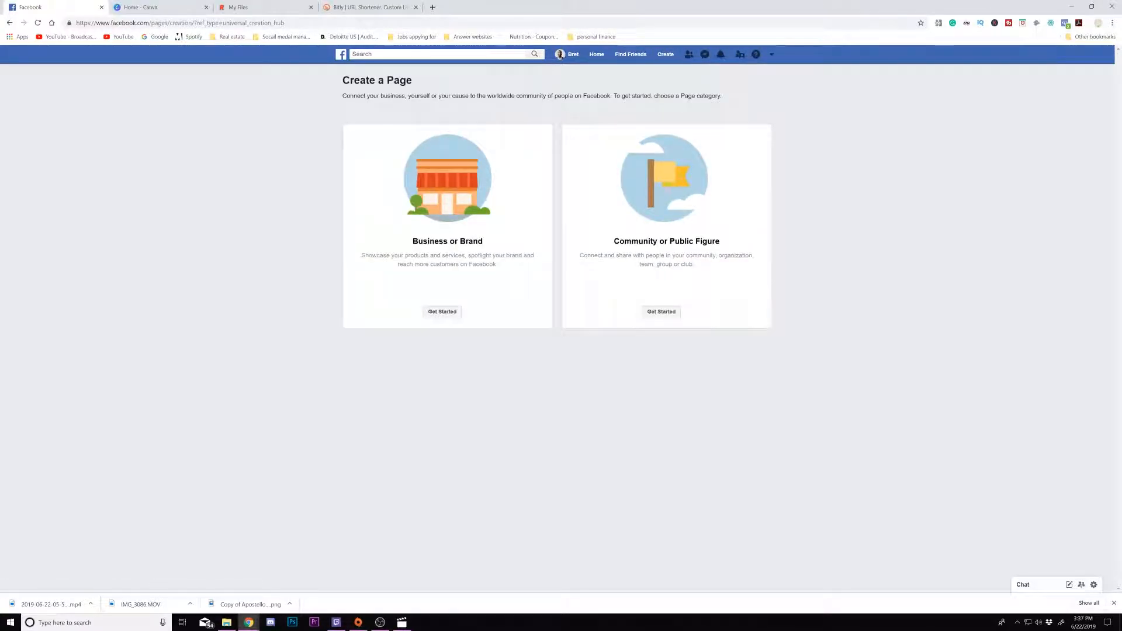
pyautogui.click(451, 319)
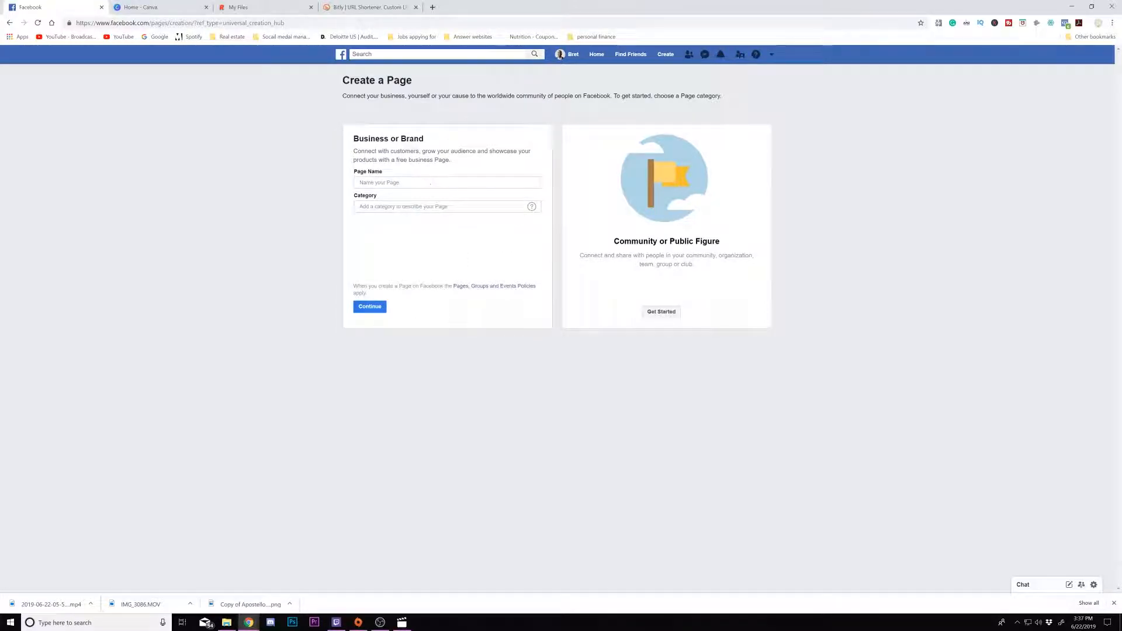
# - Name the page 'Fix my moma back' and set its category to Local Service
pyautogui.click(422, 183)
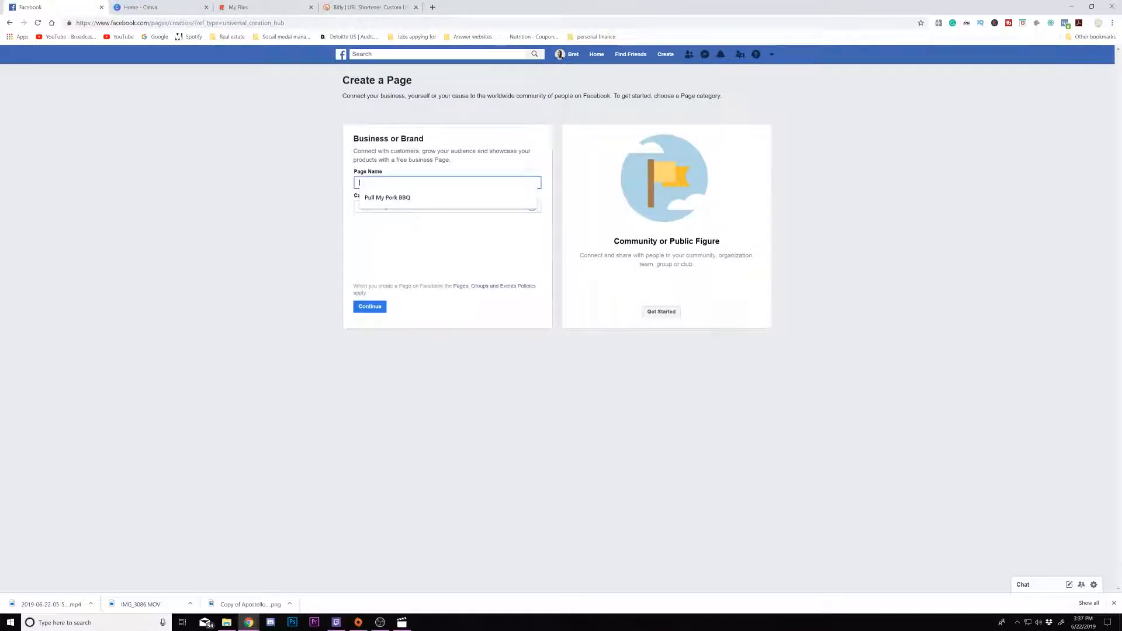
pyautogui.write('Fix my moma back')
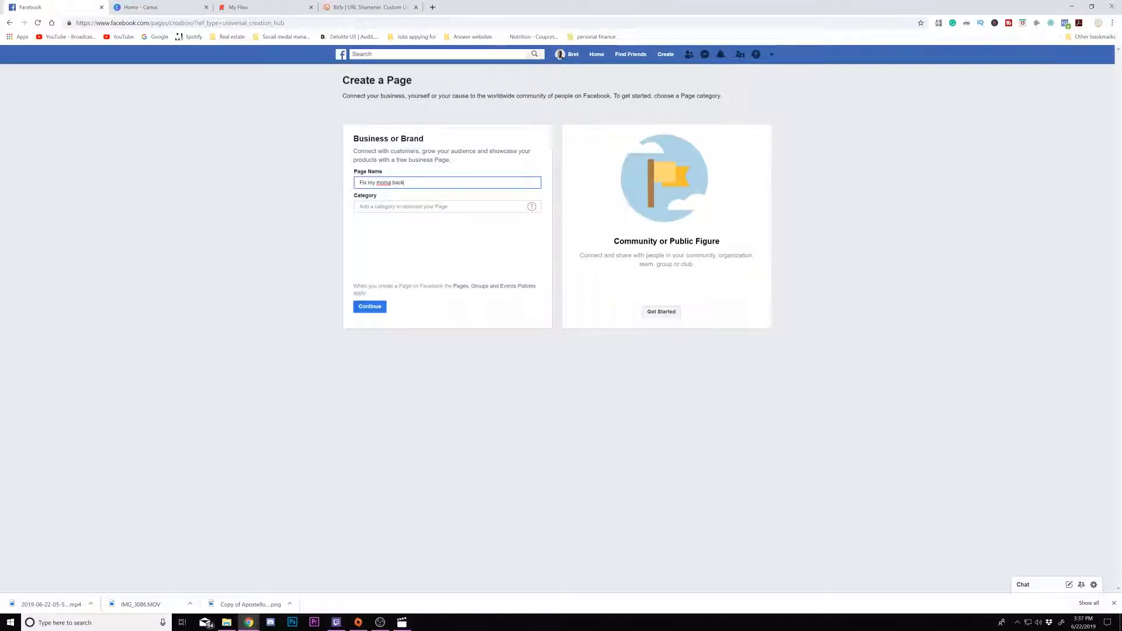
pyautogui.press('Tab')
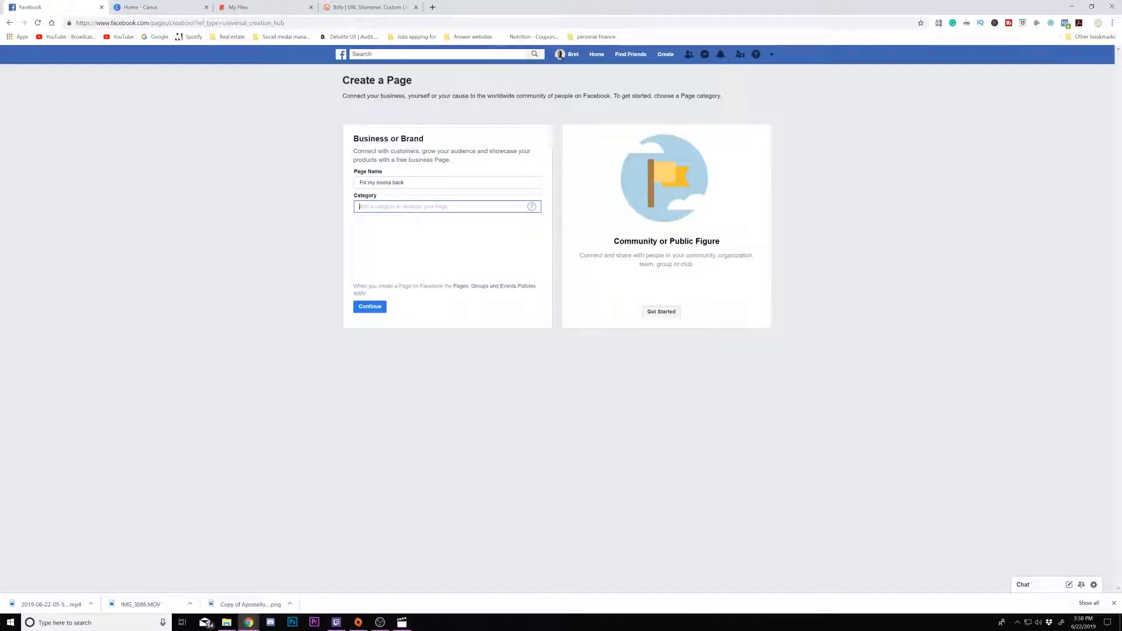
pyautogui.write('loc')
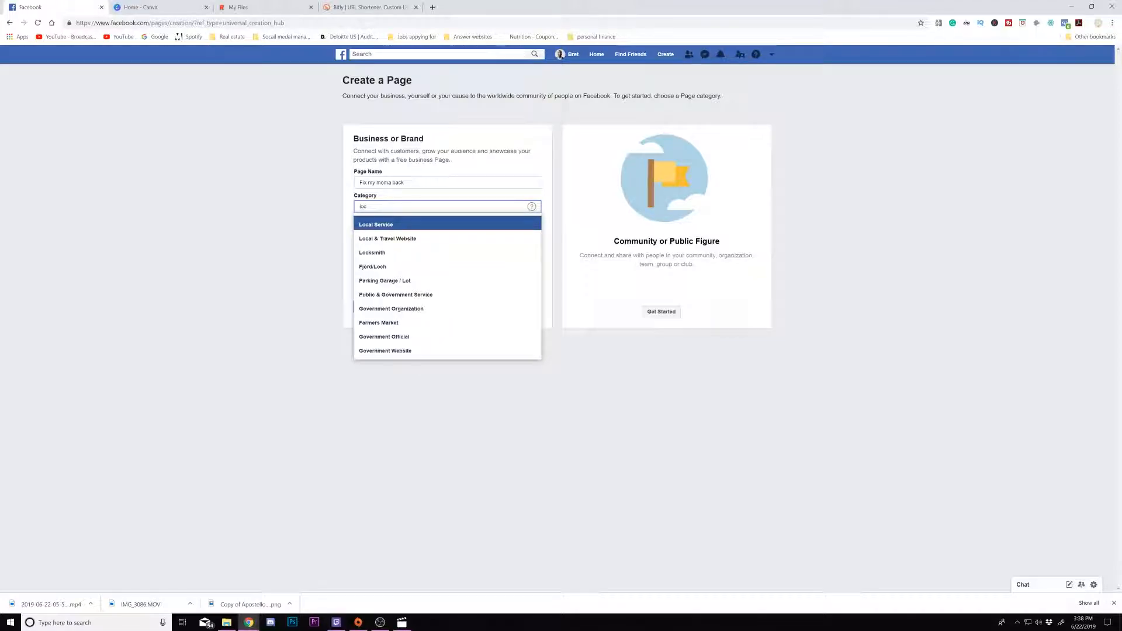
pyautogui.press('Return')
# - Fill in the business street address and city from the saved suggestions, then continue creating the page
pyautogui.click(422, 211)
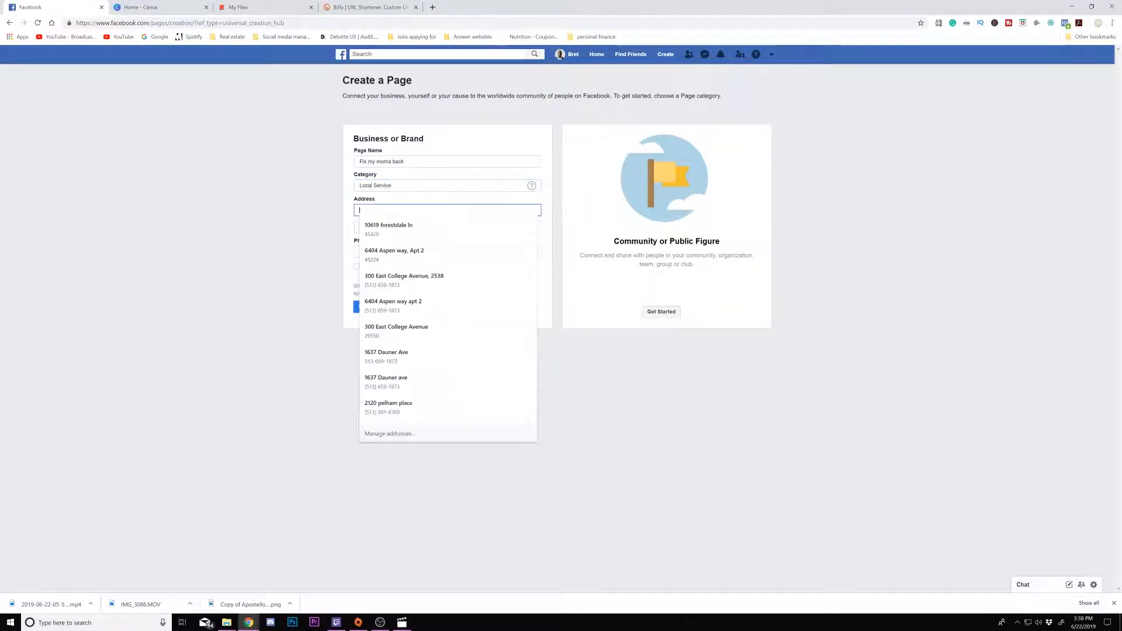
pyautogui.click(413, 278)
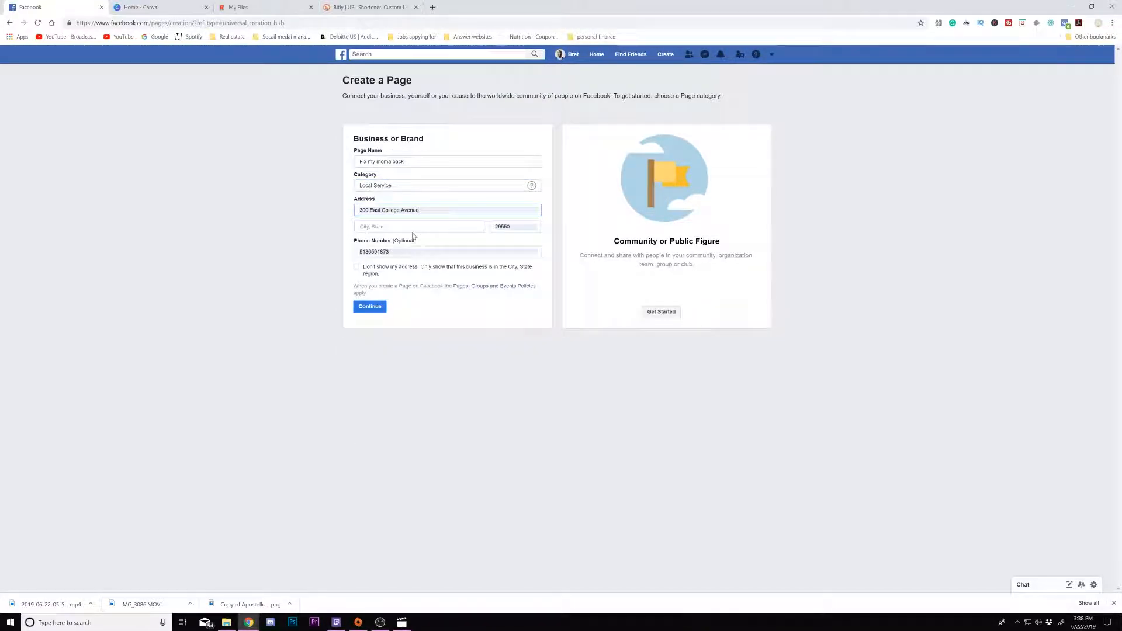
pyautogui.click(412, 231)
pyautogui.write('cin')
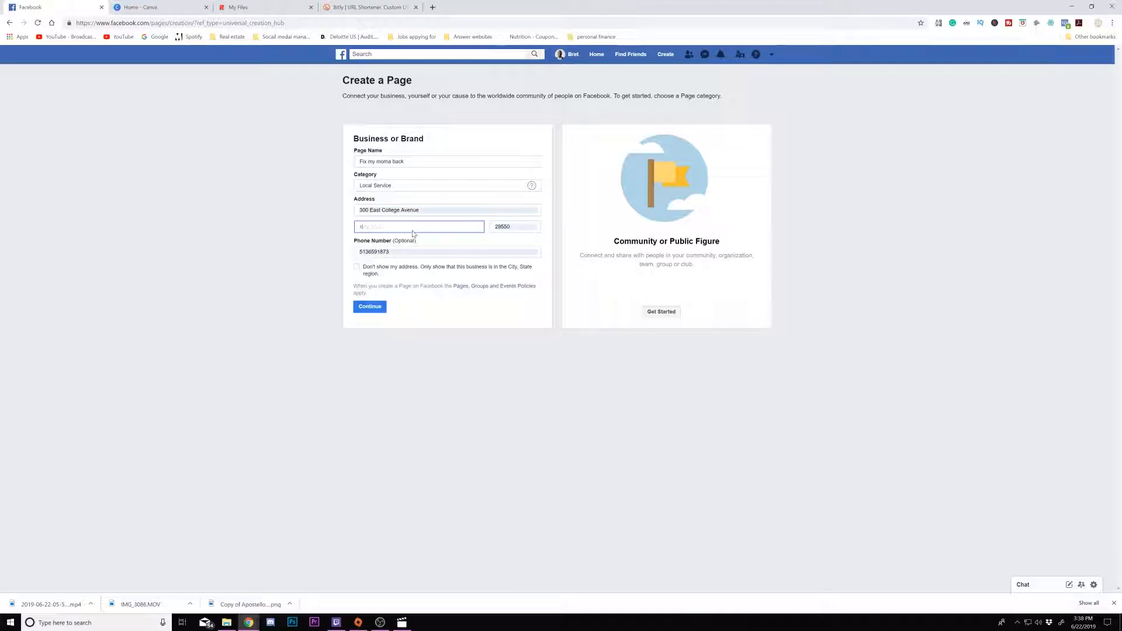
pyautogui.press('Down')
pyautogui.press('Up')
pyautogui.press('Return')
pyautogui.click(371, 308)
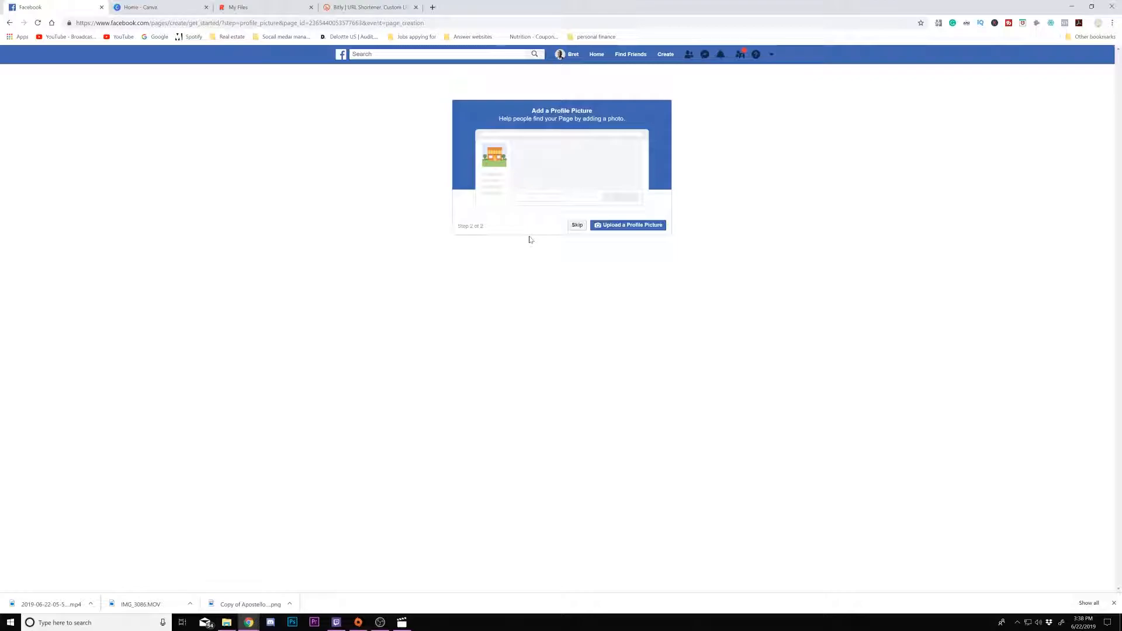
# - Skip adding a profile picture and a cover photo to the new page
pyautogui.click(576, 225)
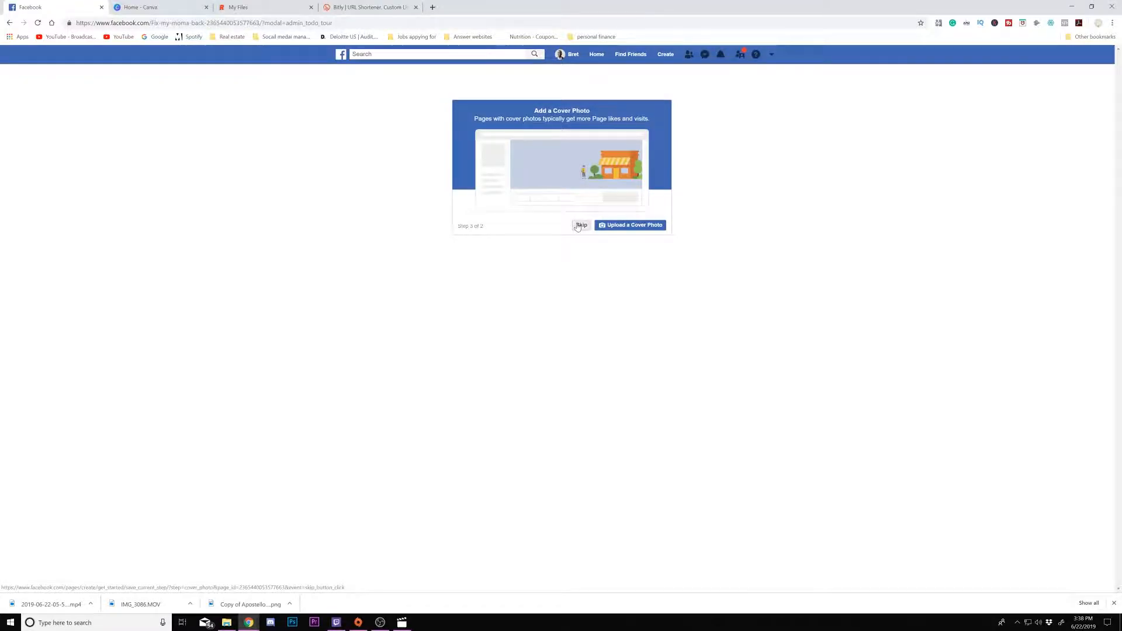
pyautogui.click(578, 226)
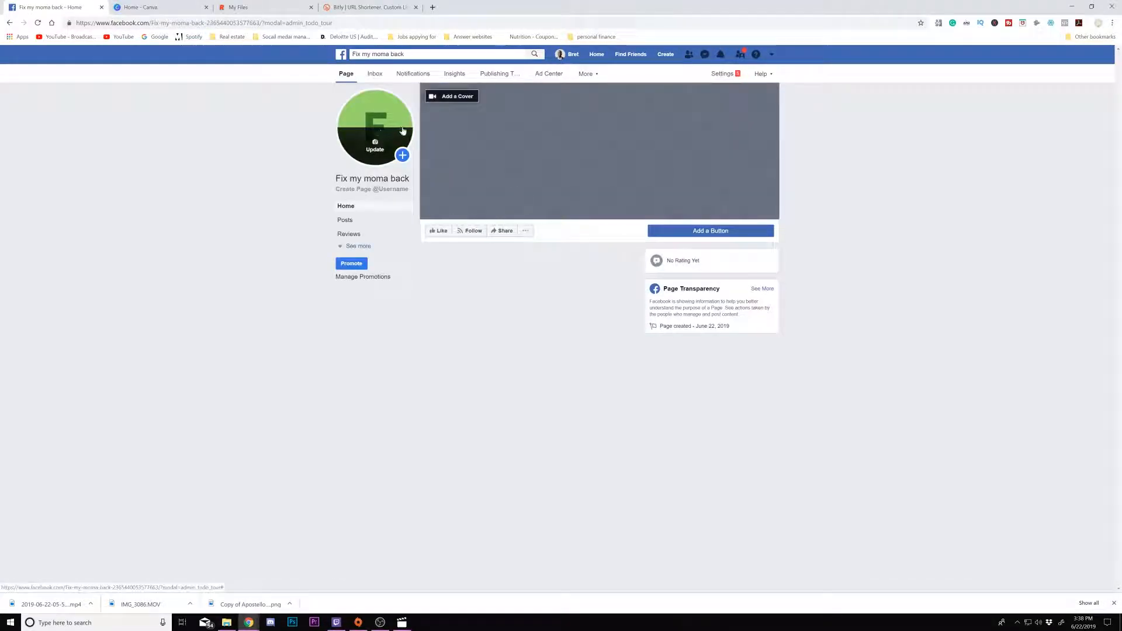
pyautogui.click(657, 94)
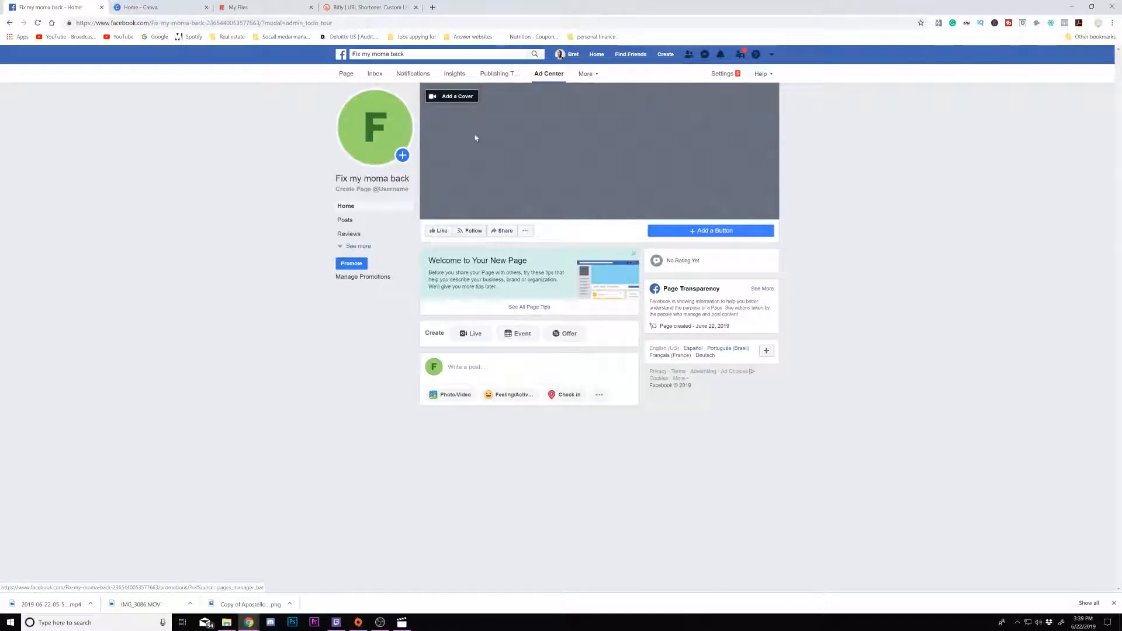
# - Open Canva's custom dimensions design option, then return to the Facebook page
pyautogui.click(140, 7)
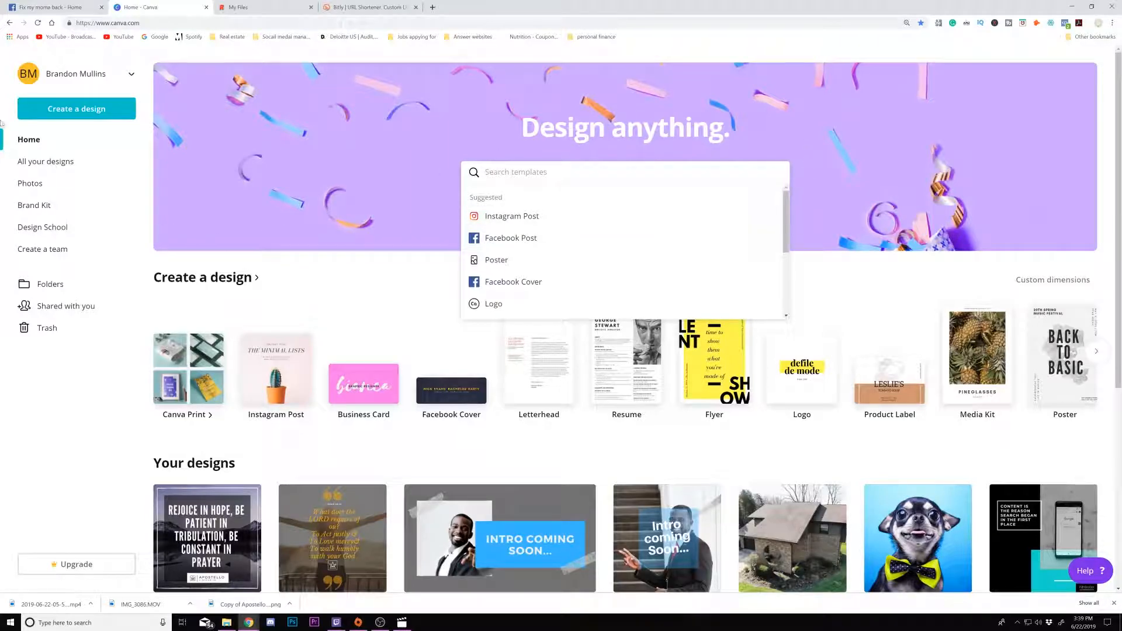
pyautogui.click(79, 109)
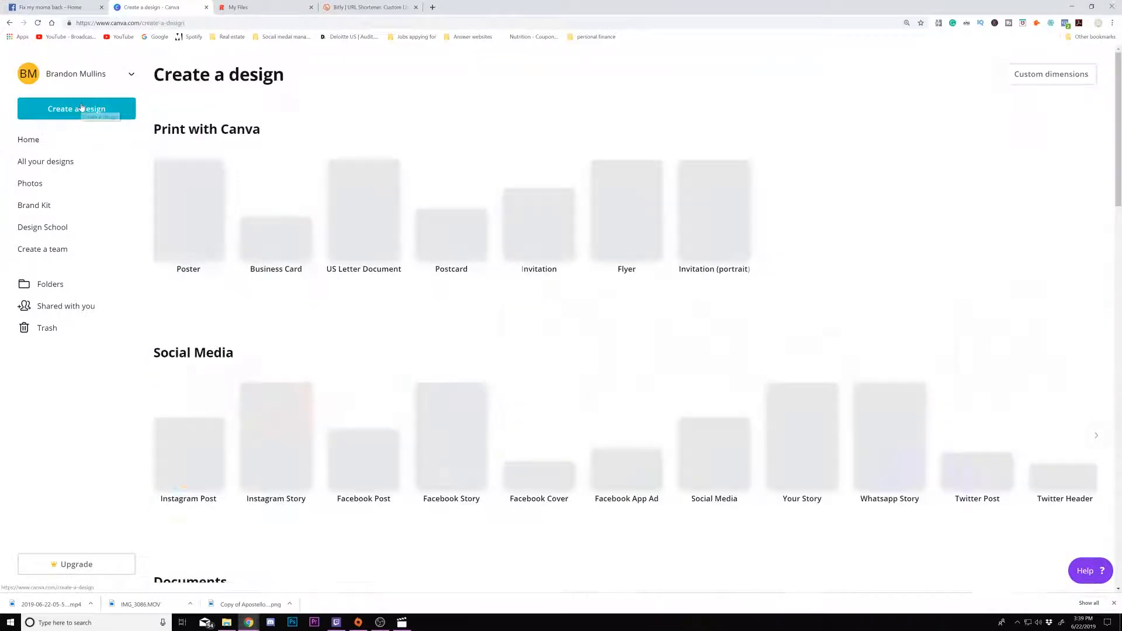
pyautogui.click(1036, 87)
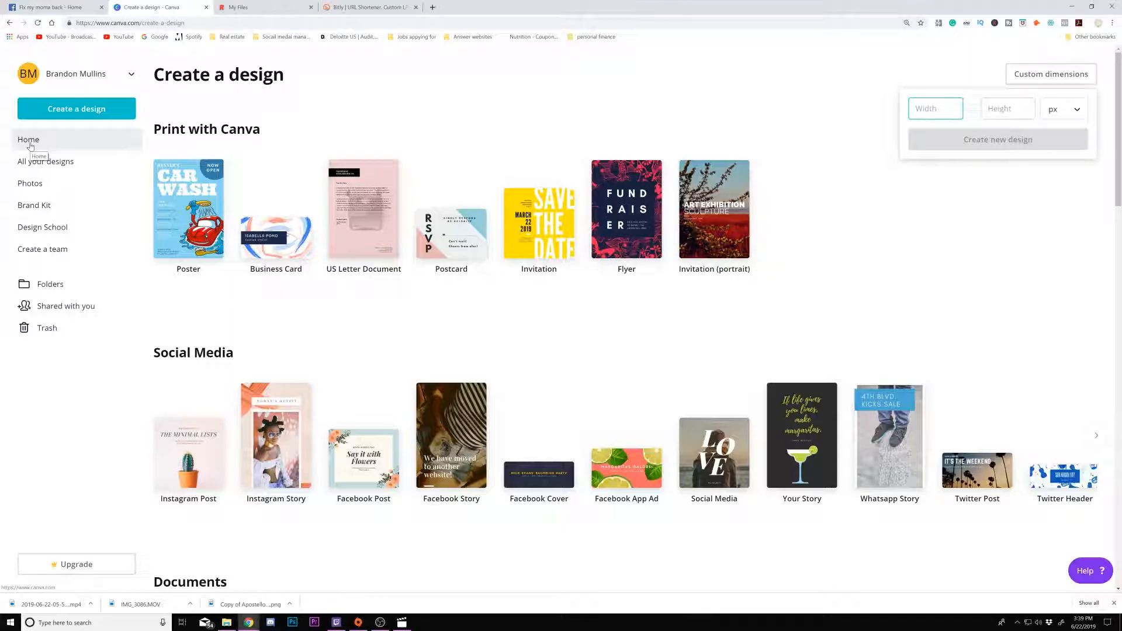
pyautogui.click(50, 7)
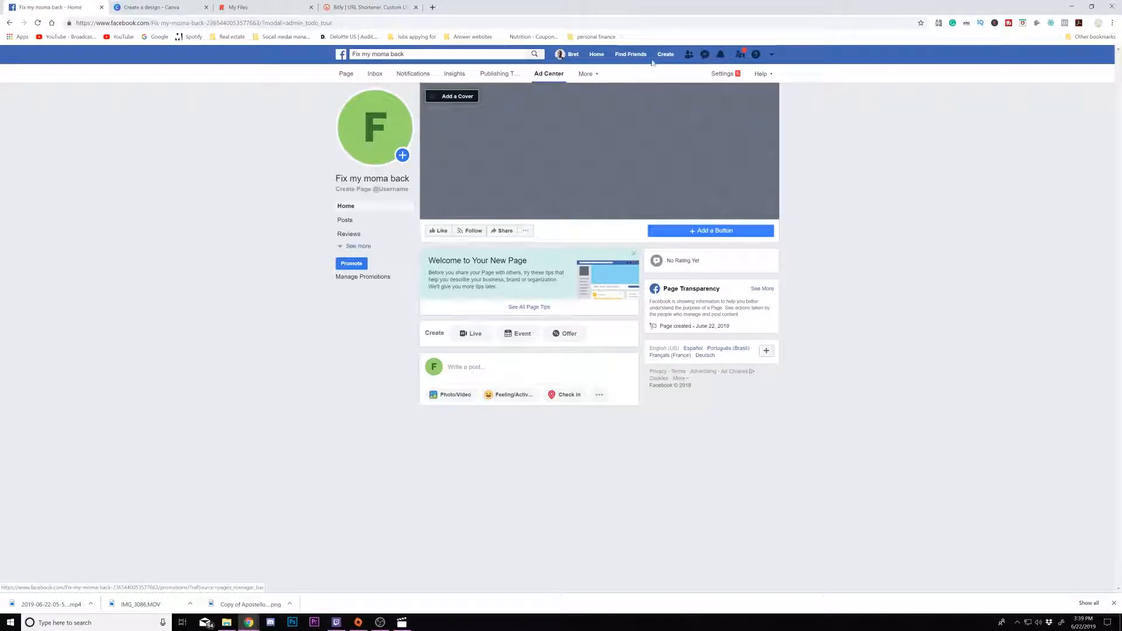
# - Open the page's About section and review its details
pyautogui.click(341, 248)
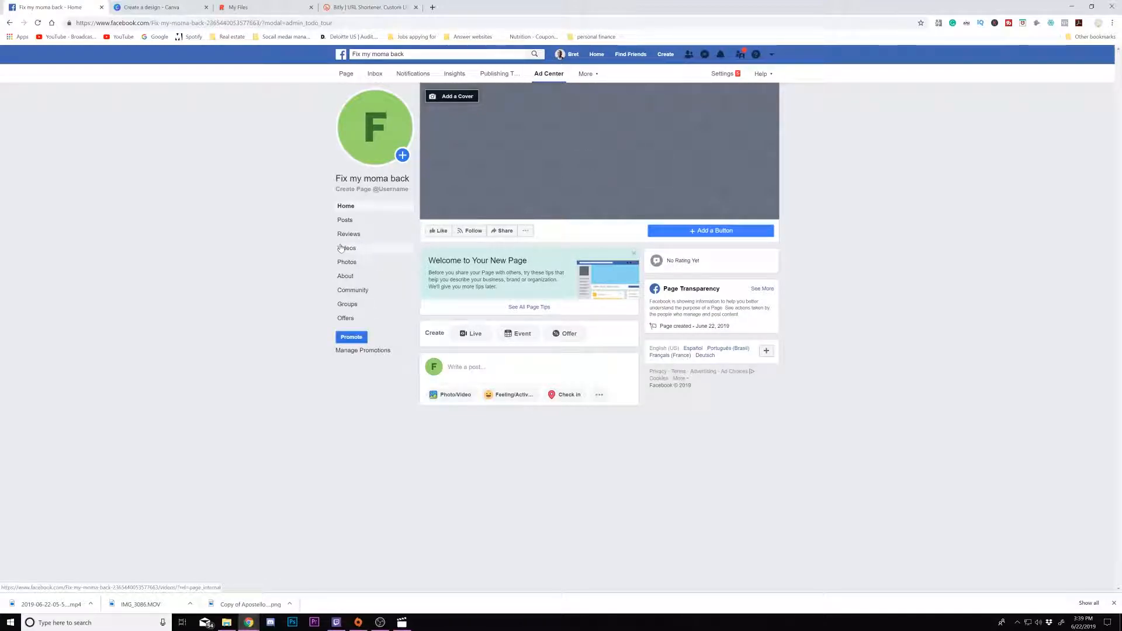
pyautogui.click(348, 277)
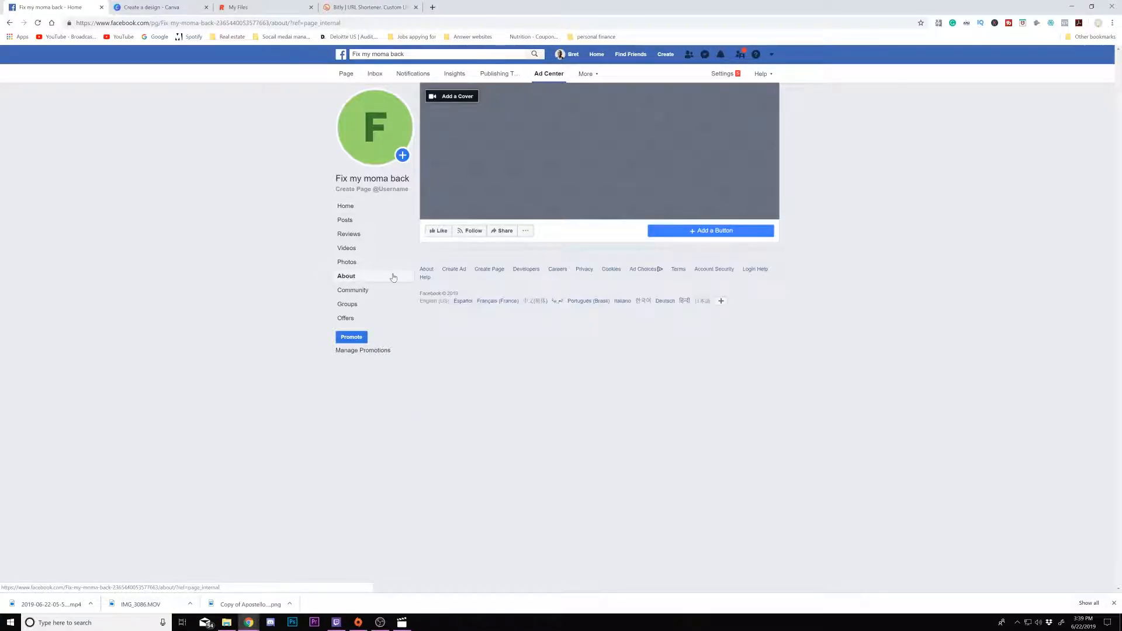
pyautogui.scroll(-2, 497, 404)
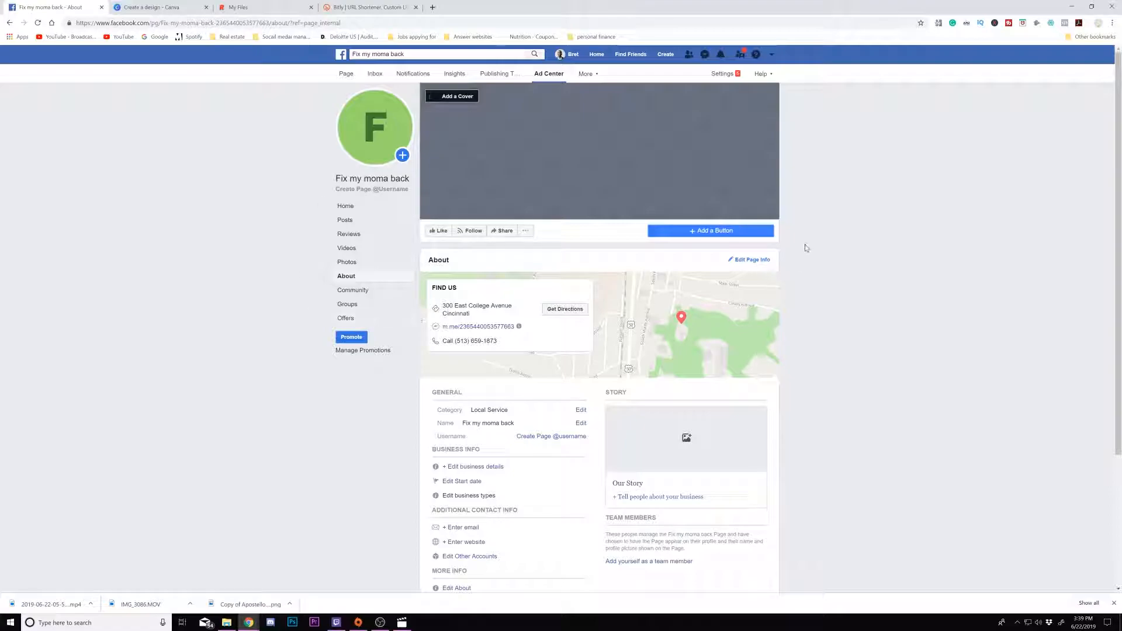
# - Start creating an ad and choose Video views as the marketing objective
pyautogui.click(669, 55)
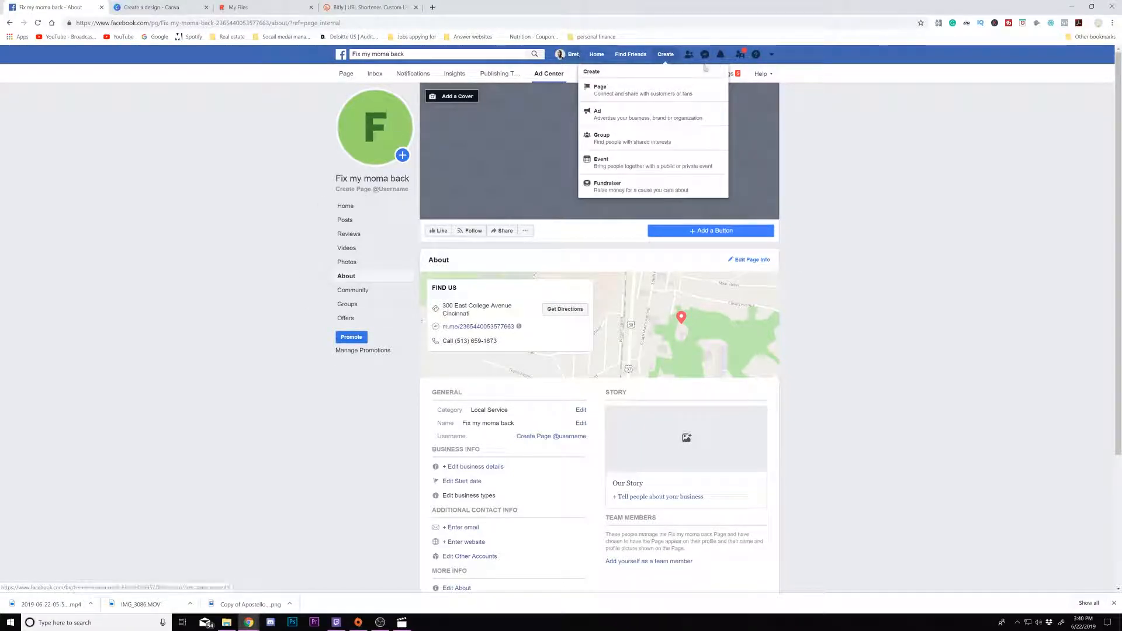
pyautogui.click(651, 116)
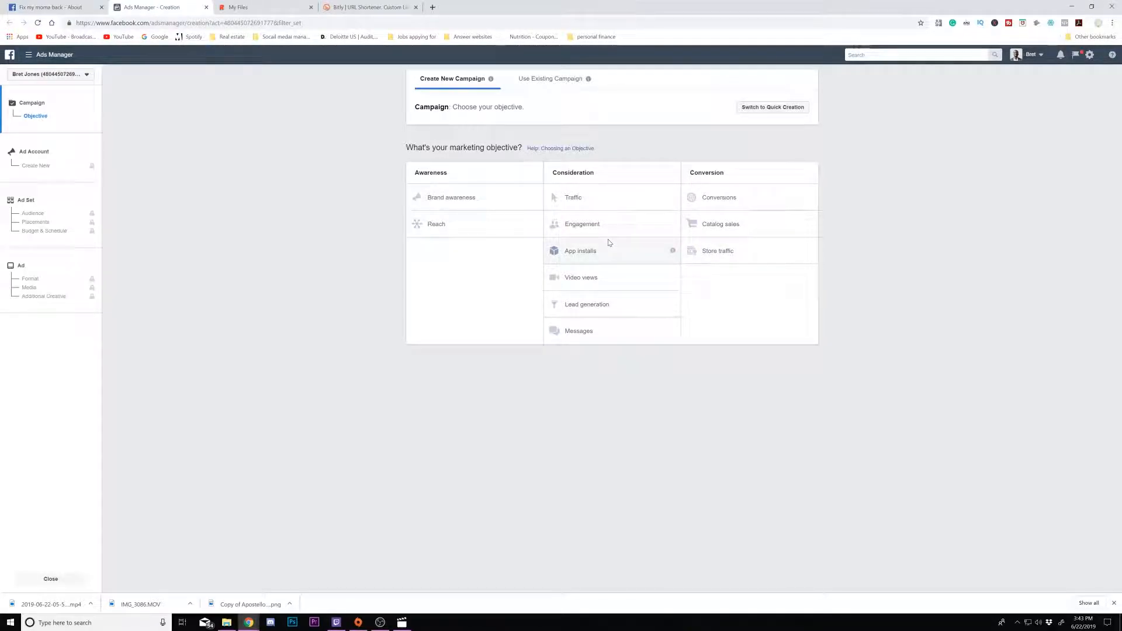
pyautogui.click(594, 282)
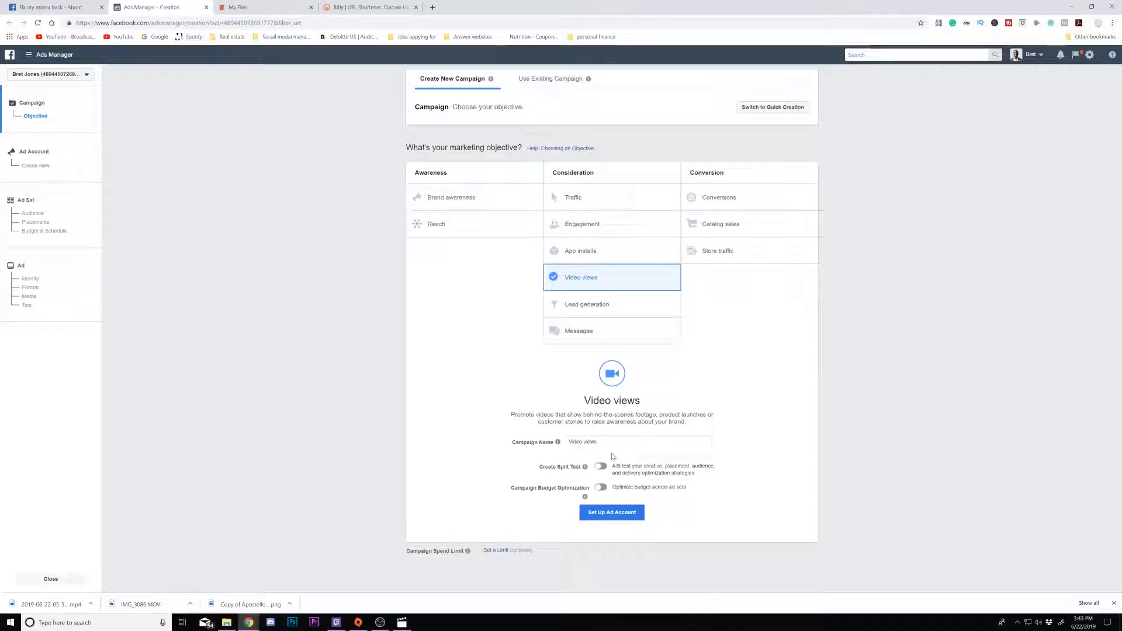
# - Name the campaign 'BM %50% off' and proceed to set up the ad account
pyautogui.doubleClick(590, 442)
pyautogui.hotkey('ctrl', 'a')
pyautogui.press('BackSpace')
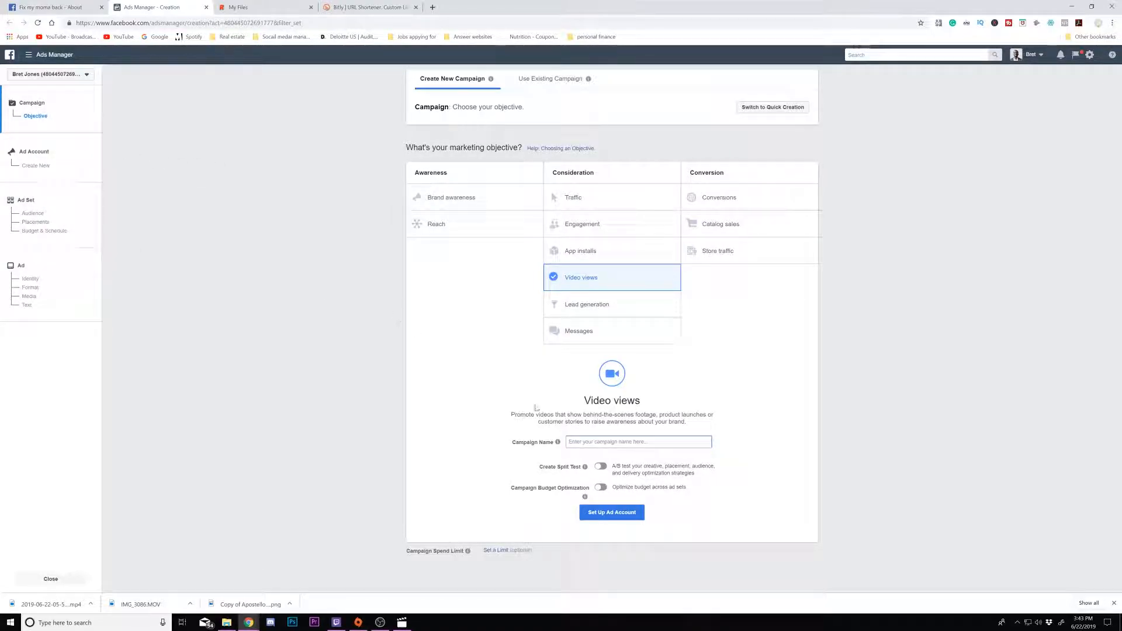
pyautogui.write('BM')
pyautogui.write('%0')
pyautogui.write('%')
pyautogui.write(' c')
pyautogui.click(583, 442)
pyautogui.write('5')
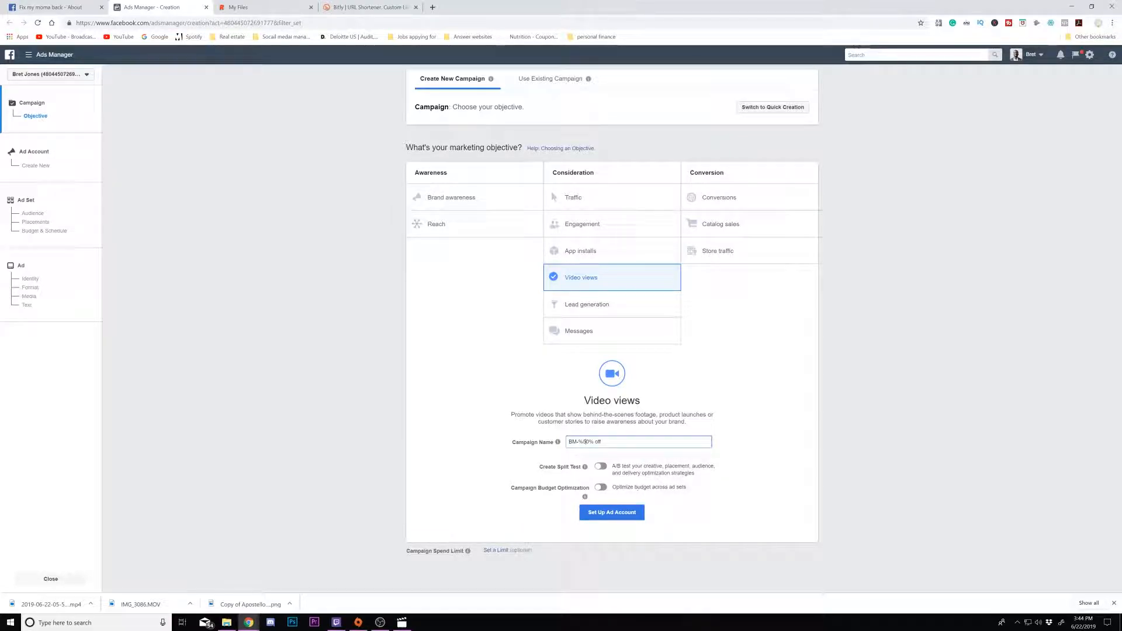
pyautogui.click(623, 513)
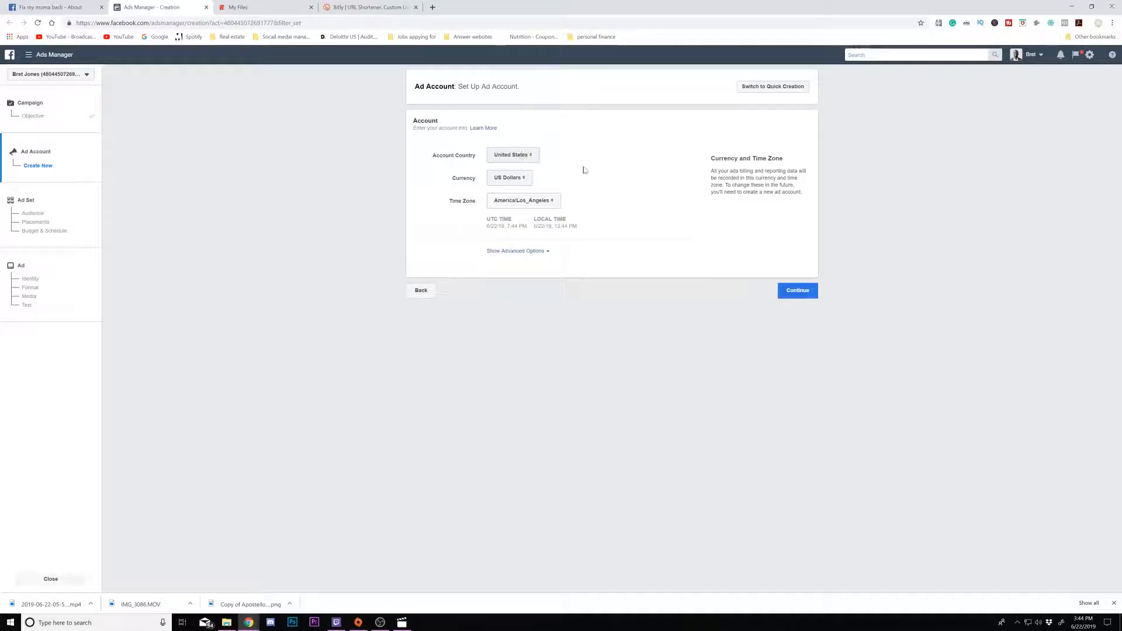
# - Set the ad account's time zone to America/New_York and continue
pyautogui.click(538, 206)
pyautogui.click(530, 232)
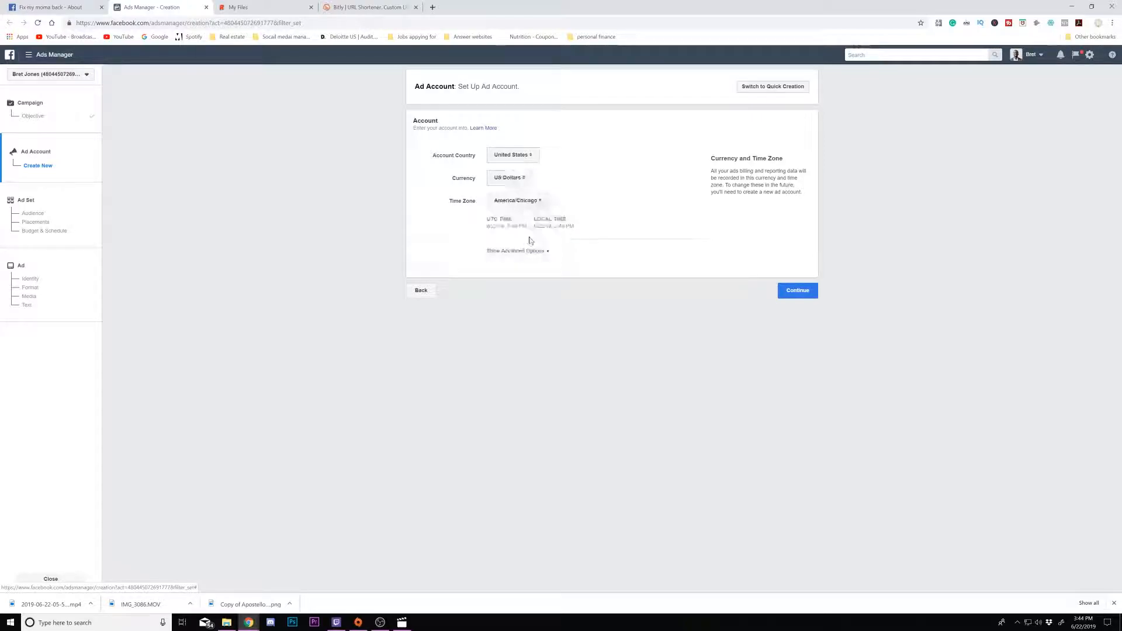
pyautogui.click(537, 206)
pyautogui.click(539, 205)
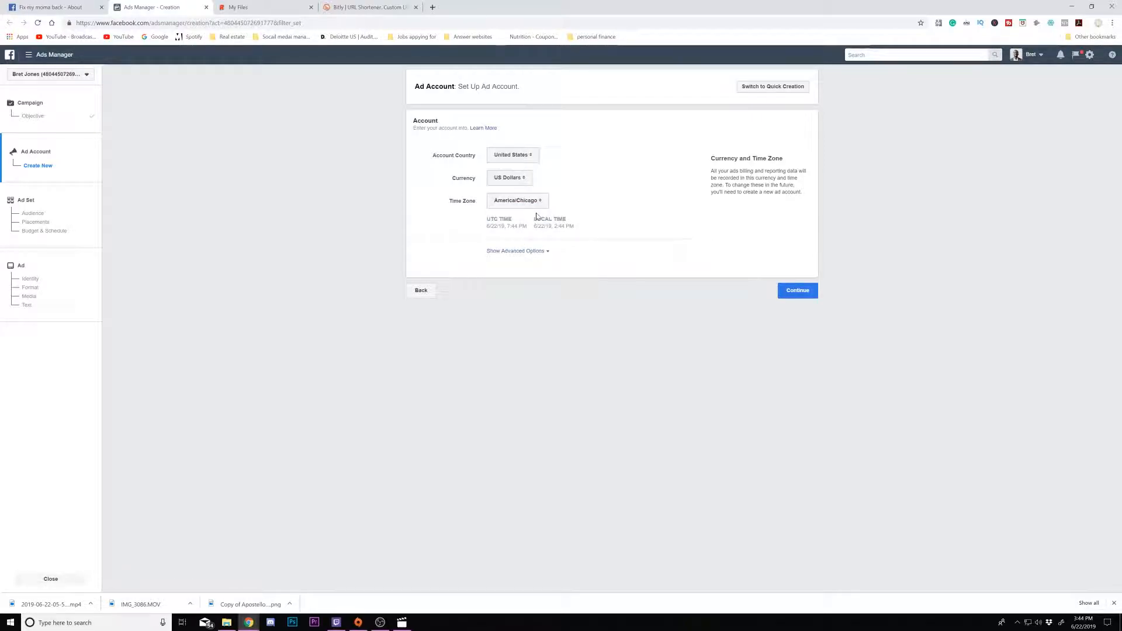
pyautogui.click(539, 204)
pyautogui.click(515, 198)
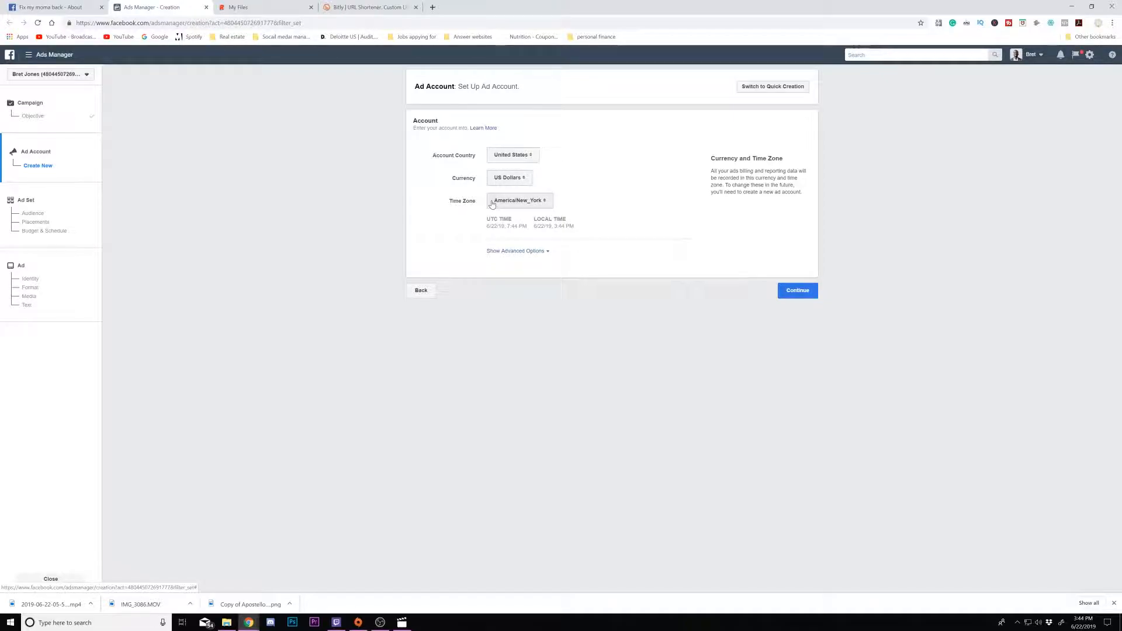
pyautogui.click(798, 295)
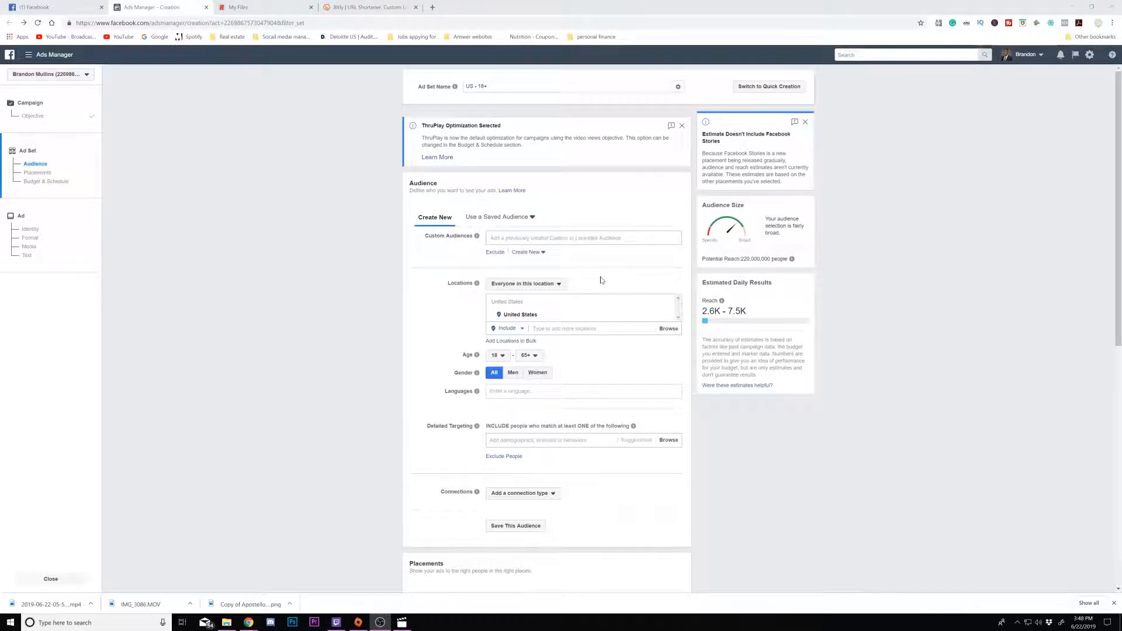
# - Replace the United States location with the pasted business street address, selecting its matching suggestion
pyautogui.scroll(-1, 585, 274)
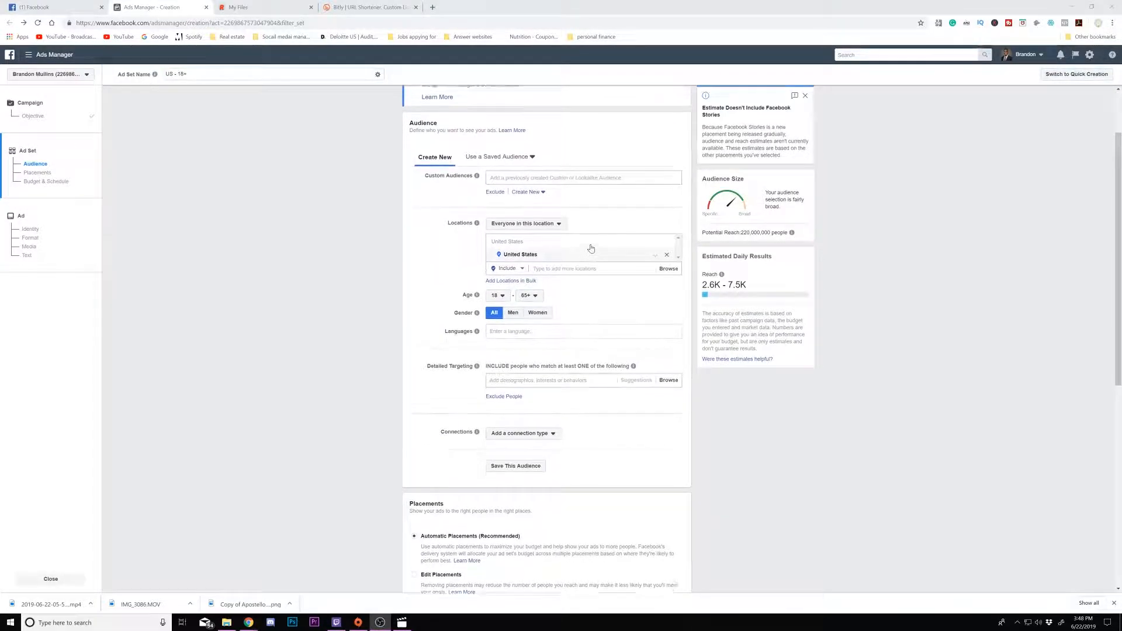
pyautogui.scroll(1, 591, 249)
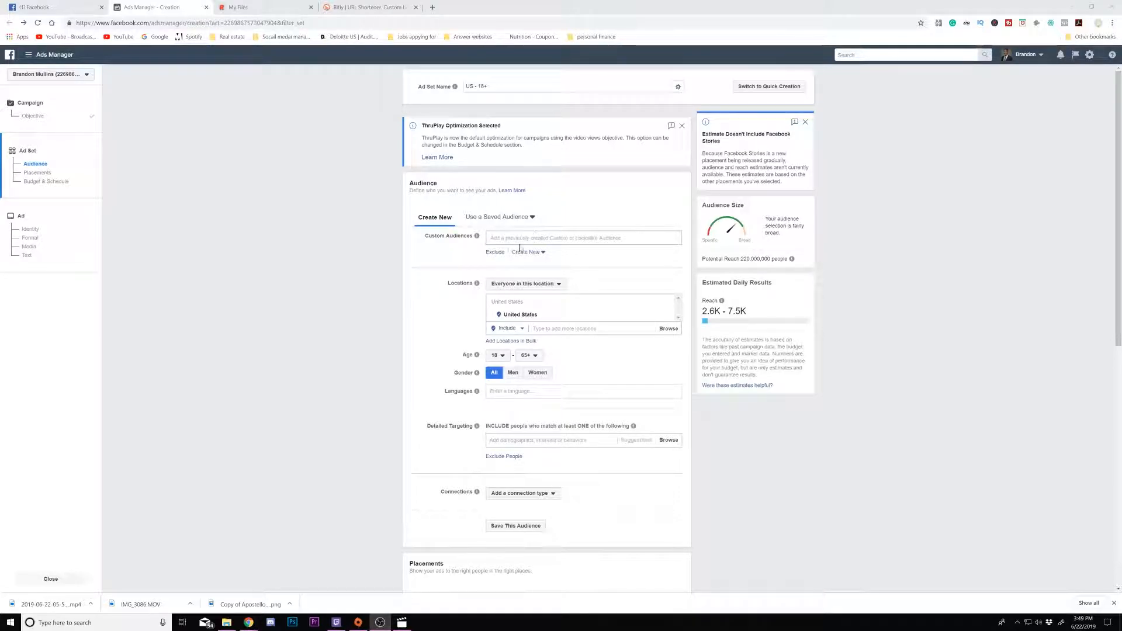
pyautogui.scroll(-1, 501, 249)
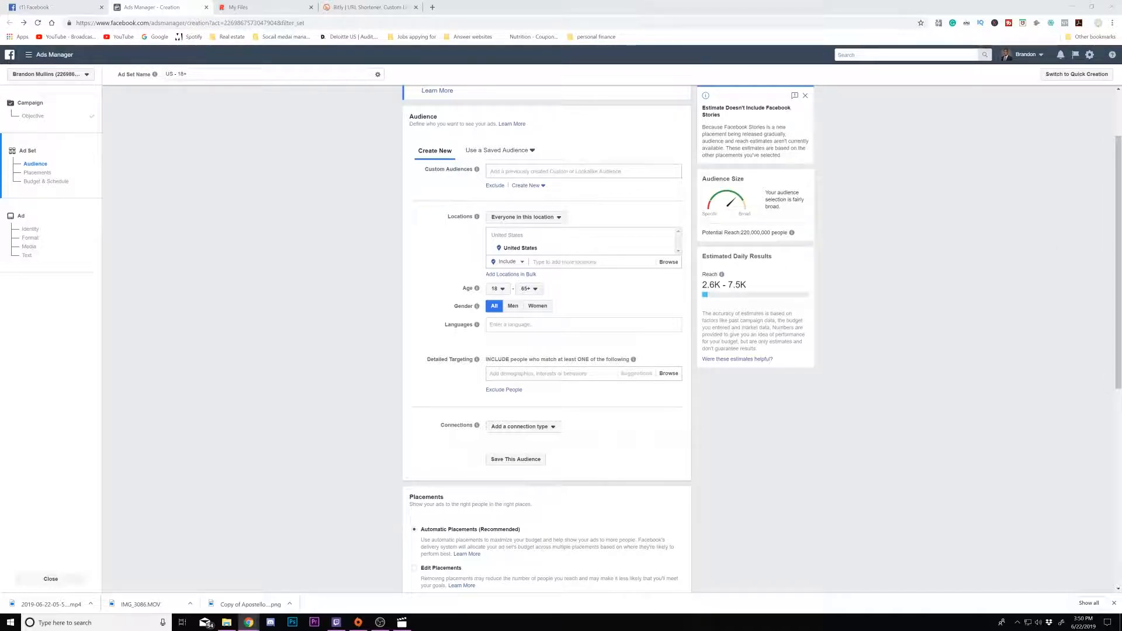
pyautogui.click(550, 262)
pyautogui.rightClick(548, 263)
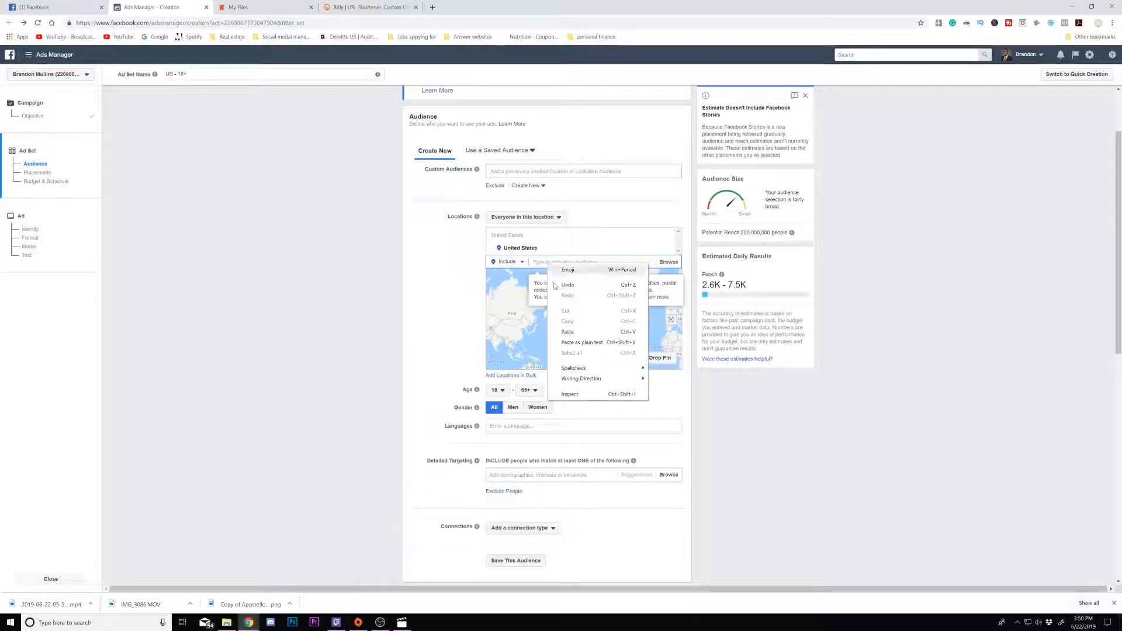
pyautogui.click(564, 332)
pyautogui.click(439, 263)
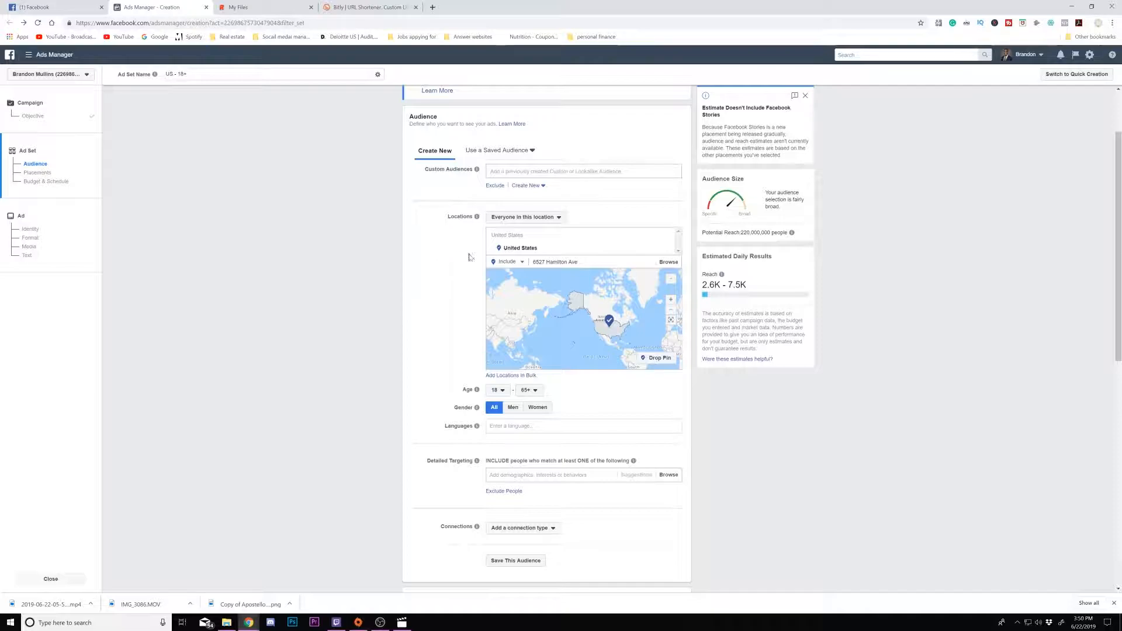
pyautogui.tripleClick(566, 263)
pyautogui.click(577, 262)
pyautogui.tripleClick(577, 261)
pyautogui.click(578, 262)
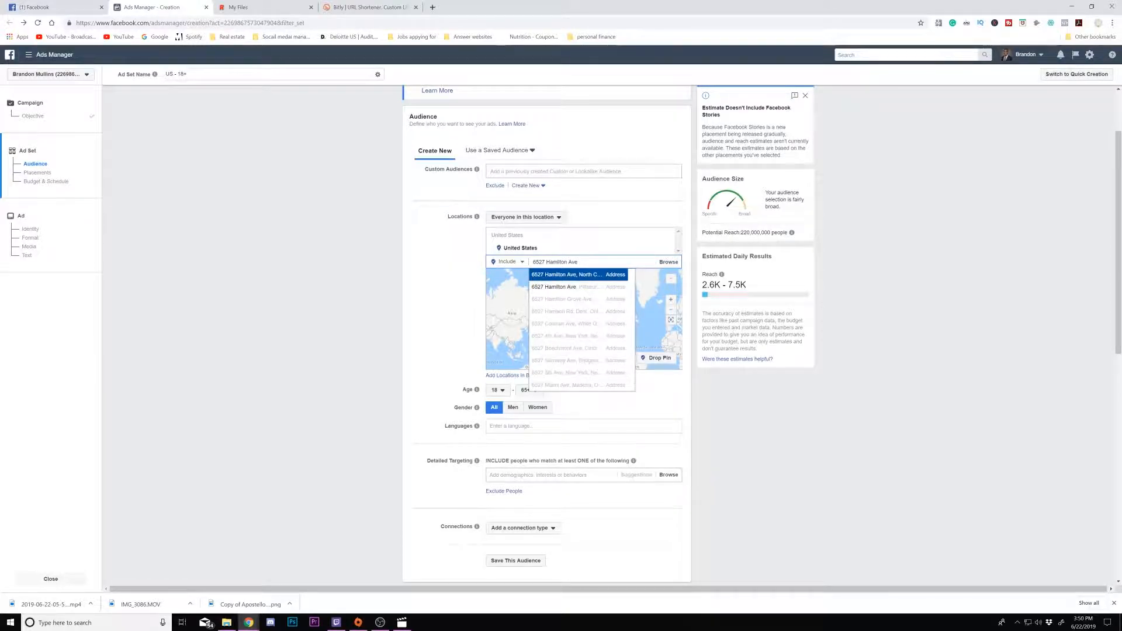
pyautogui.click(582, 275)
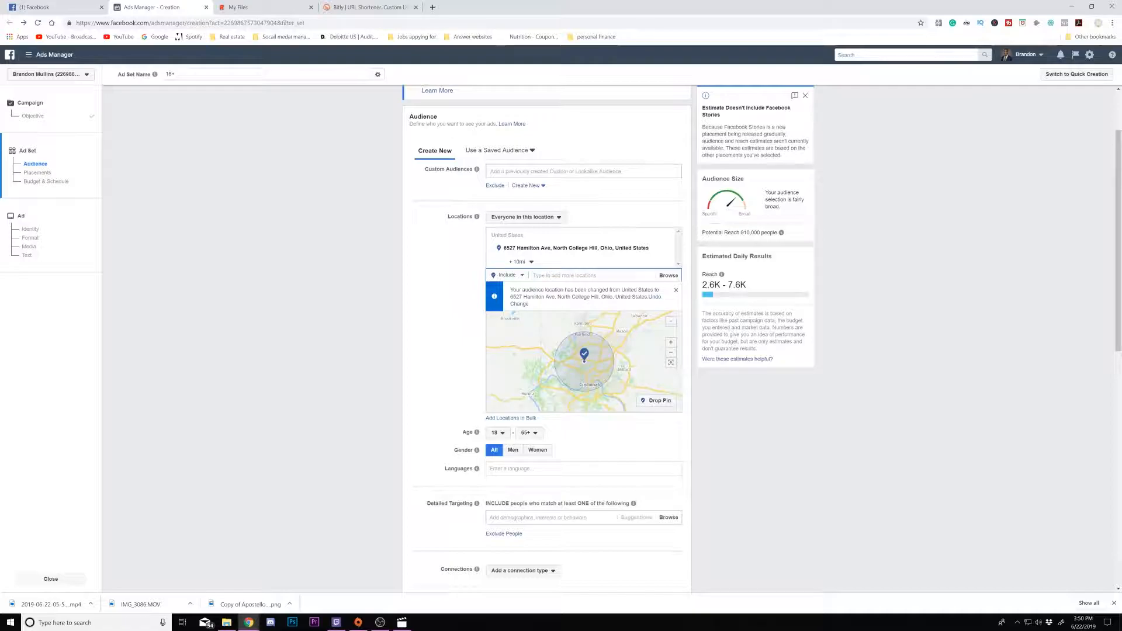
# - Shrink the location radius around the address to 8 mi, keeping Everyone in this location targeted
pyautogui.click(532, 262)
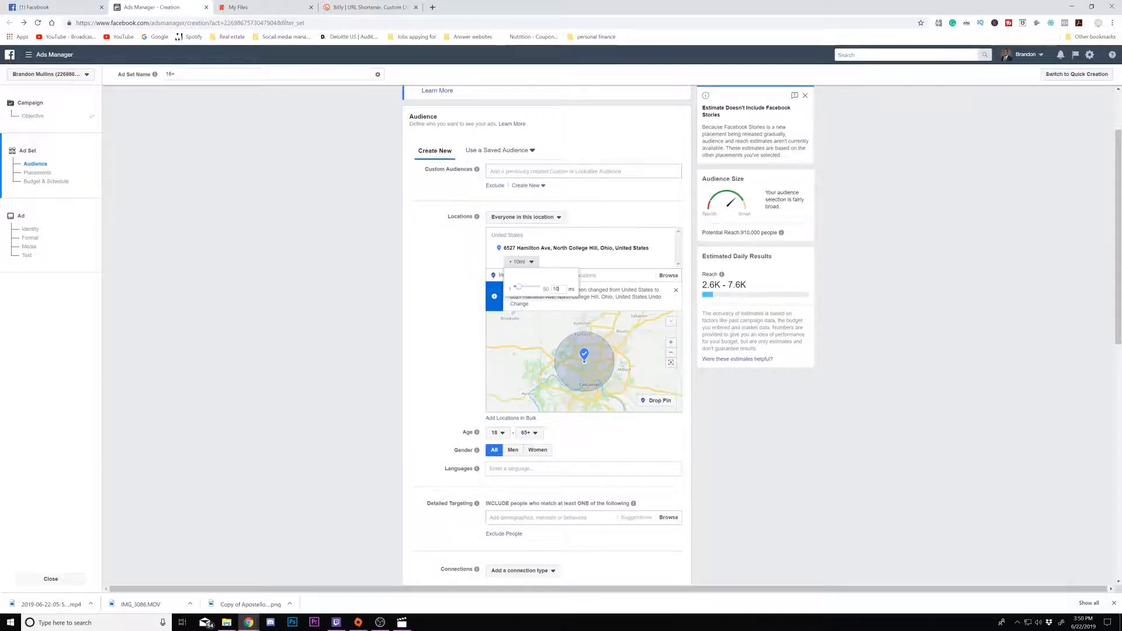
pyautogui.moveTo(519, 287)
pyautogui.mouseDown()
pyautogui.moveTo(540, 287)
pyautogui.moveTo(519, 295)
pyautogui.mouseUp()
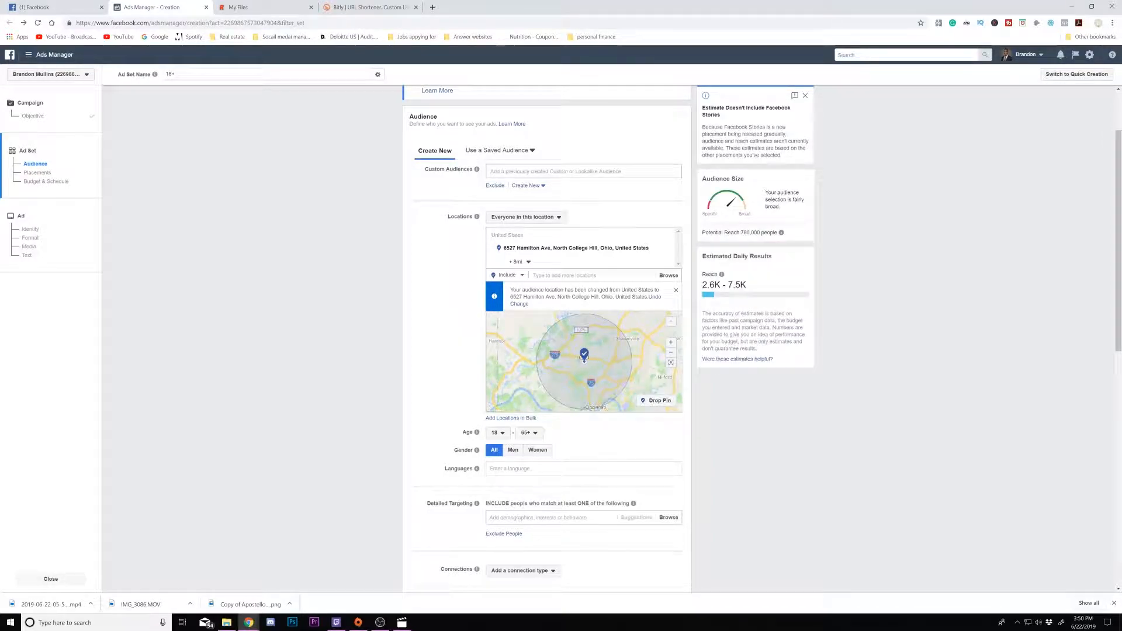
pyautogui.click(533, 217)
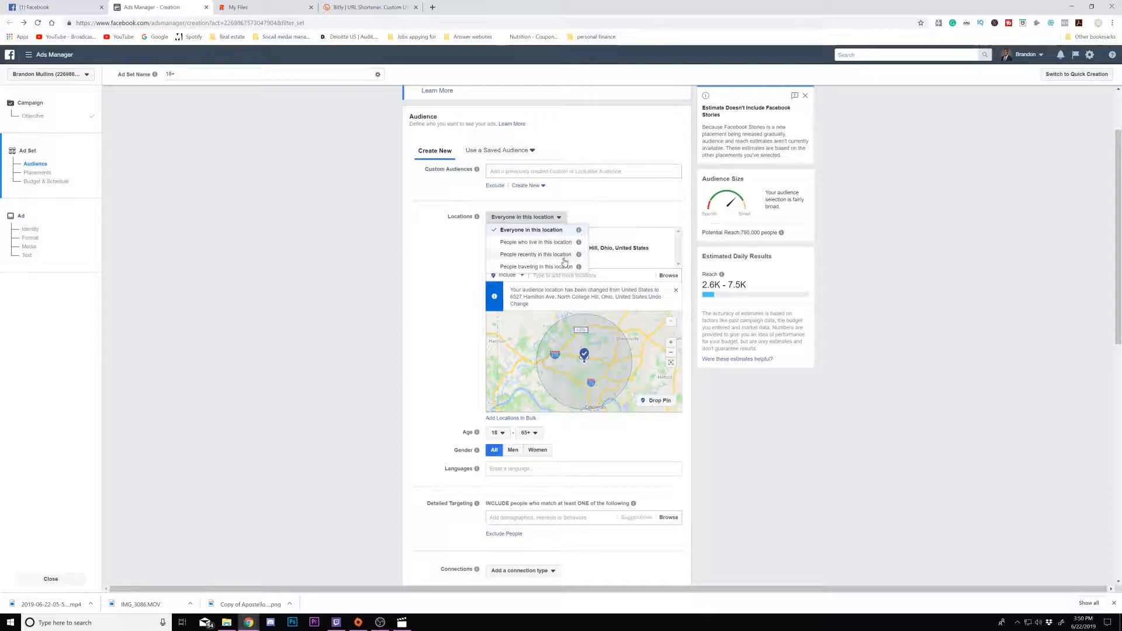
pyautogui.click(599, 214)
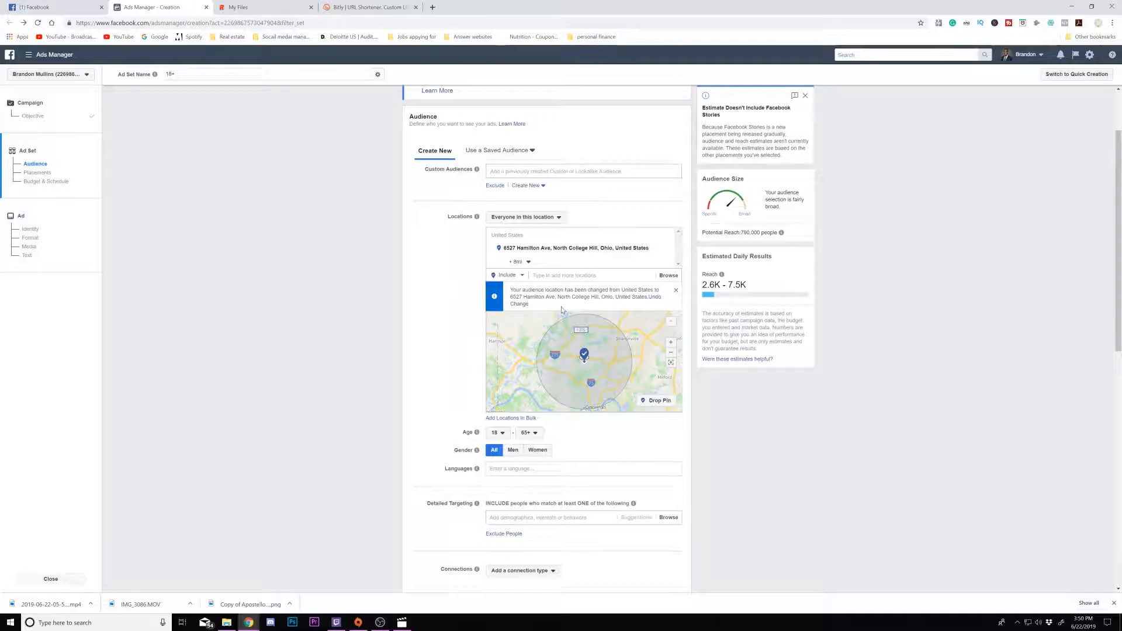
# - Set the audience's maximum age to 40
pyautogui.scroll(-2, 471, 371)
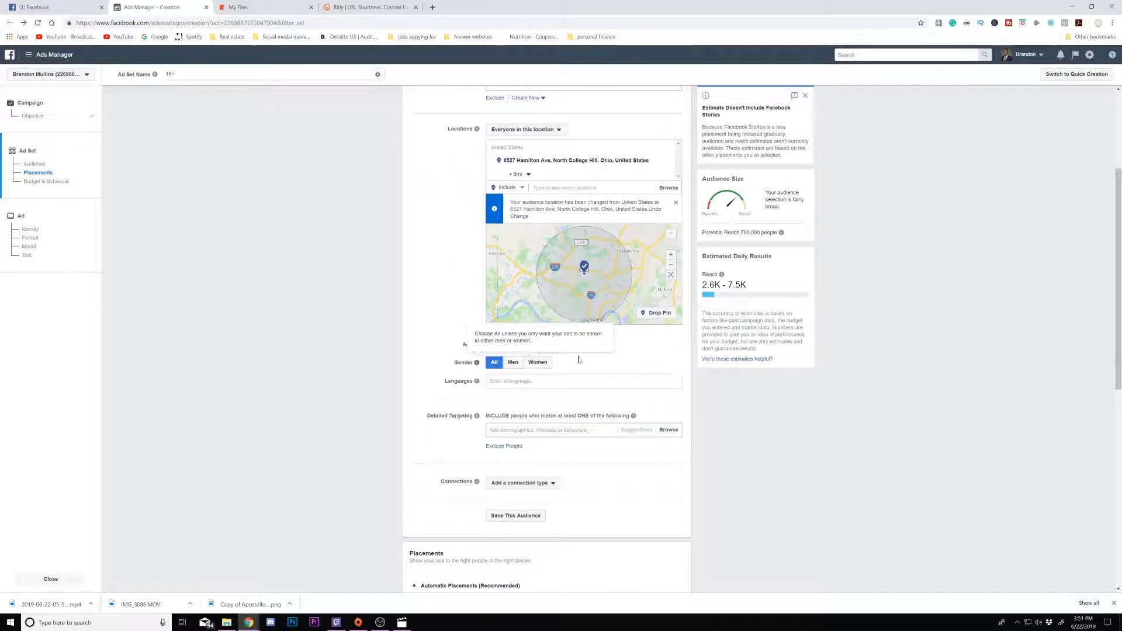
pyautogui.click(529, 345)
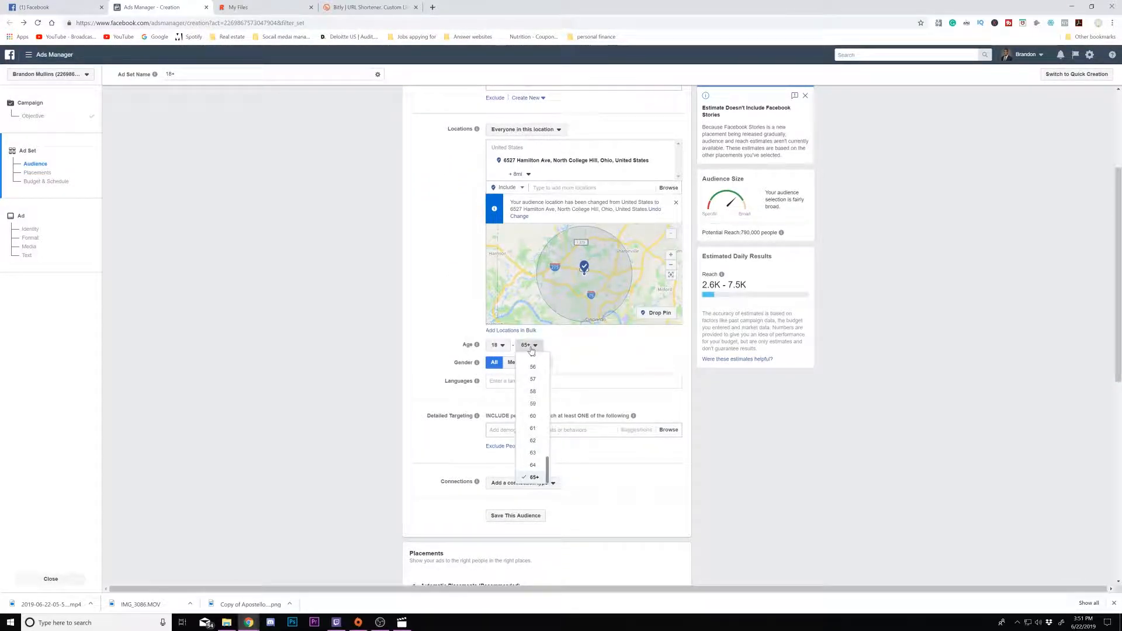
pyautogui.scroll(1, 529, 430)
pyautogui.scroll(4, 529, 430)
pyautogui.scroll(3, 530, 430)
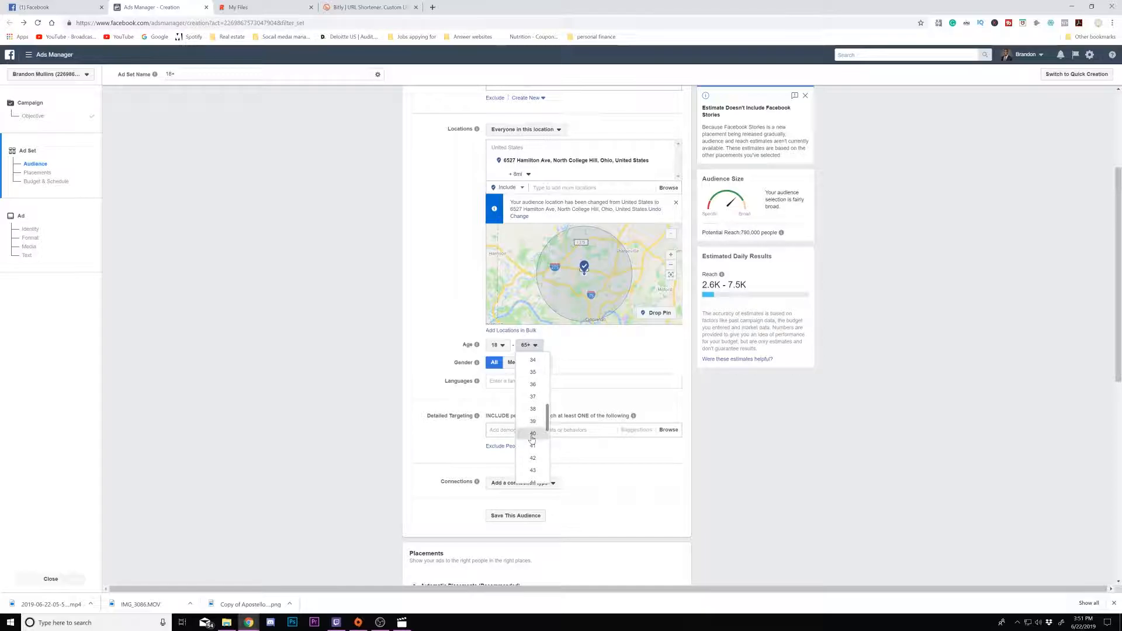
pyautogui.click(533, 434)
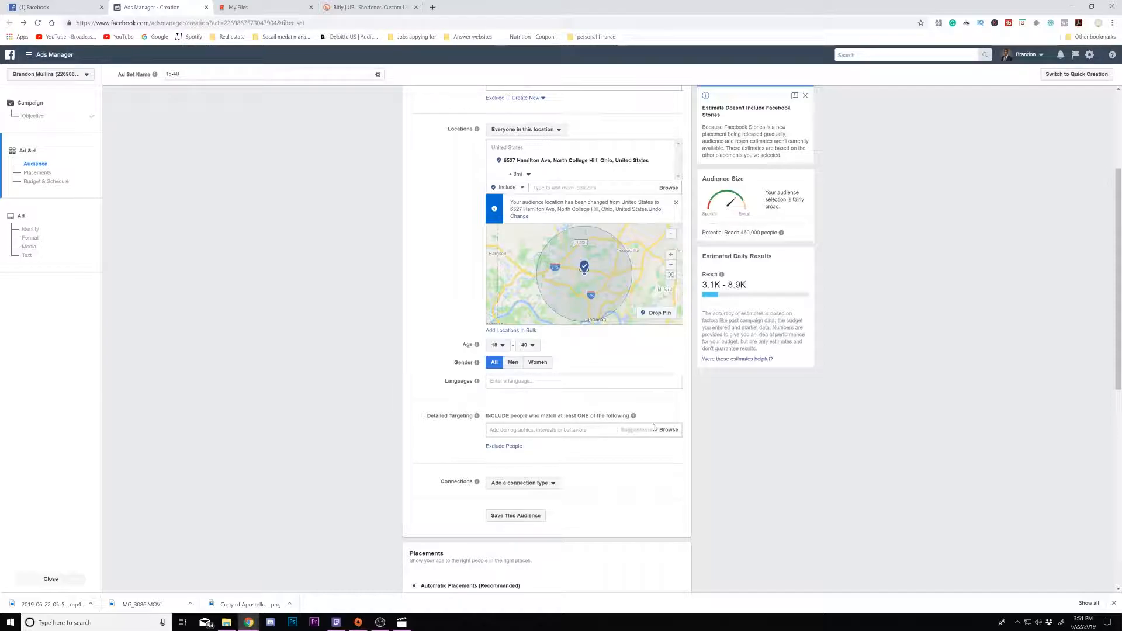
# - Add the Athlete interest to Detailed Targeting
pyautogui.scroll(-1, 565, 377)
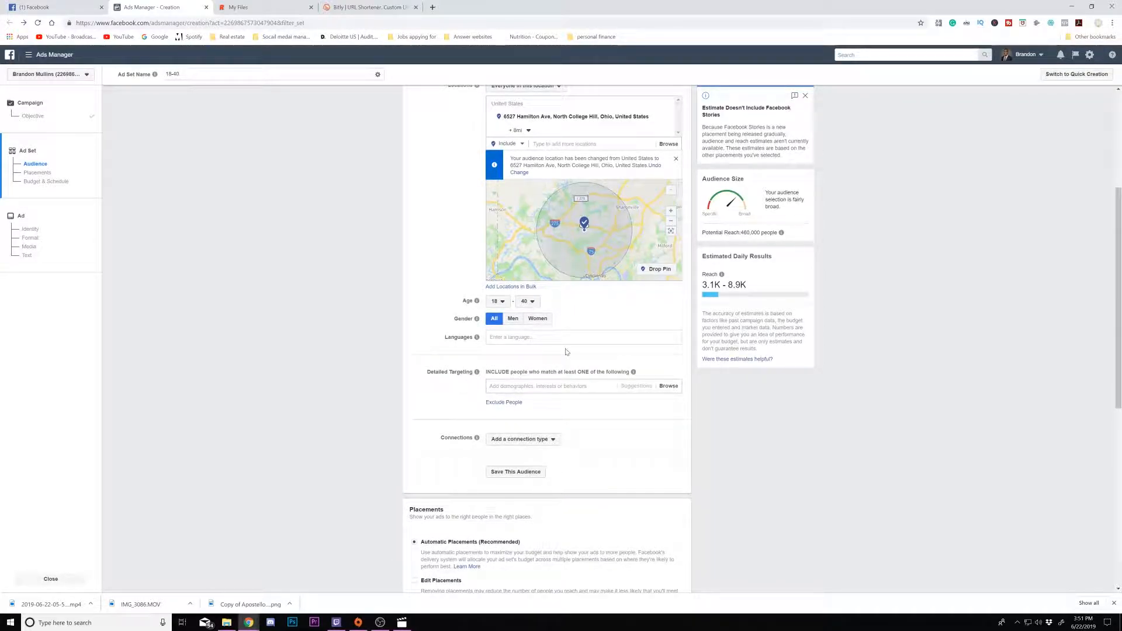
pyautogui.scroll(-2, 566, 352)
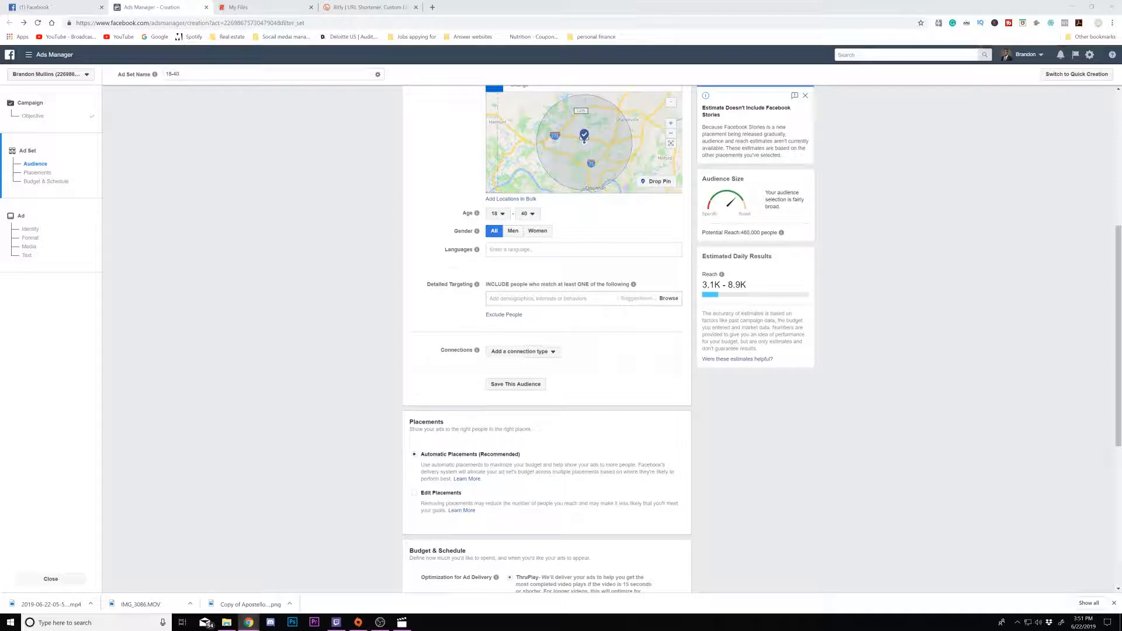
pyautogui.rightClick(529, 299)
pyautogui.click(555, 355)
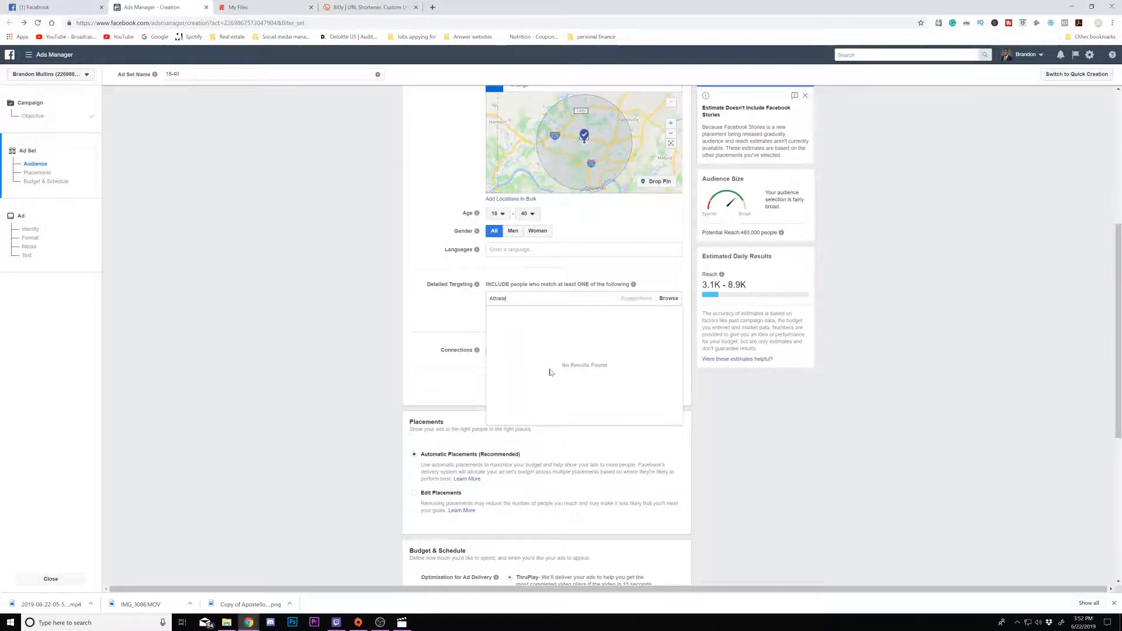
pyautogui.click(453, 293)
pyautogui.click(529, 298)
pyautogui.write('A')
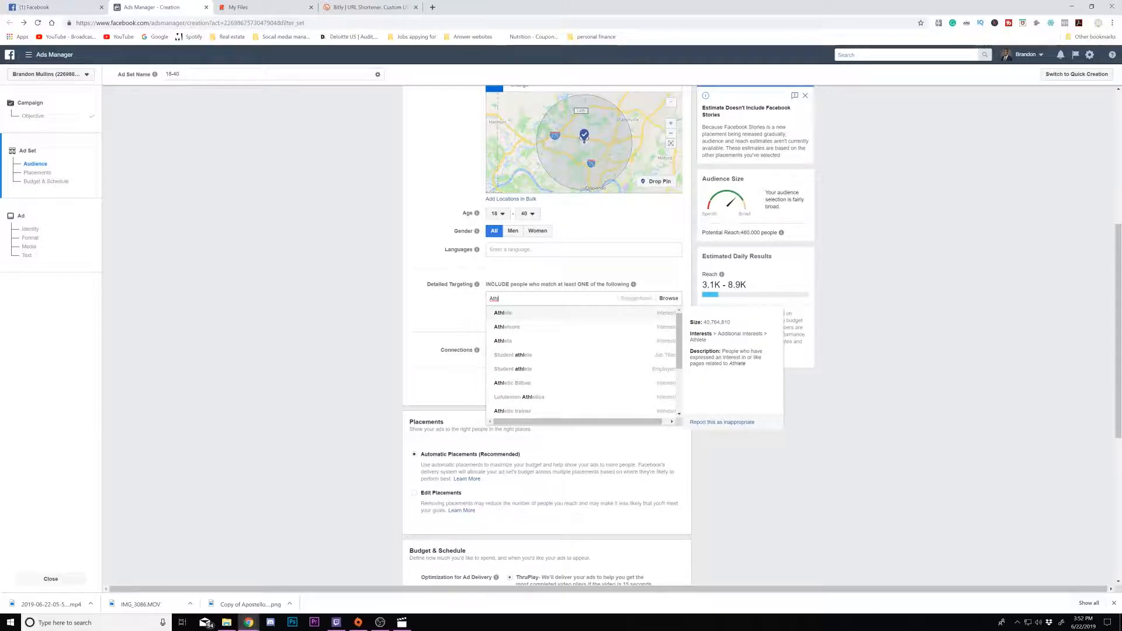
pyautogui.click(522, 311)
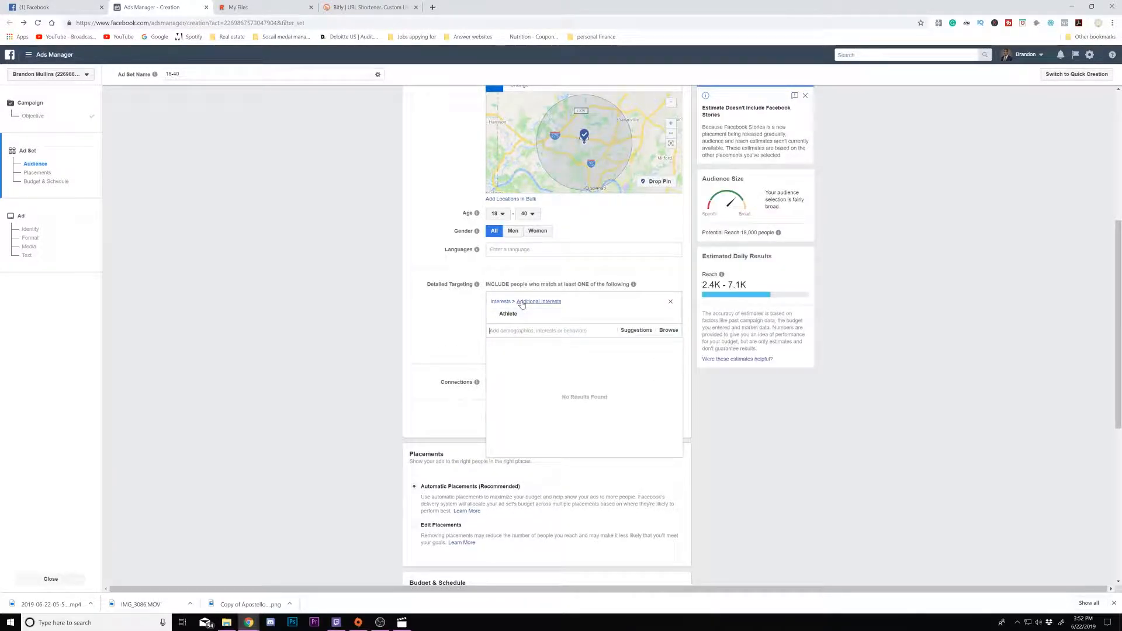
# - Search for Student and add the Student athlete job title to Detailed Targeting
pyautogui.moveTo(721, 274)
pyautogui.moveTo(547, 315)
pyautogui.write('Student')
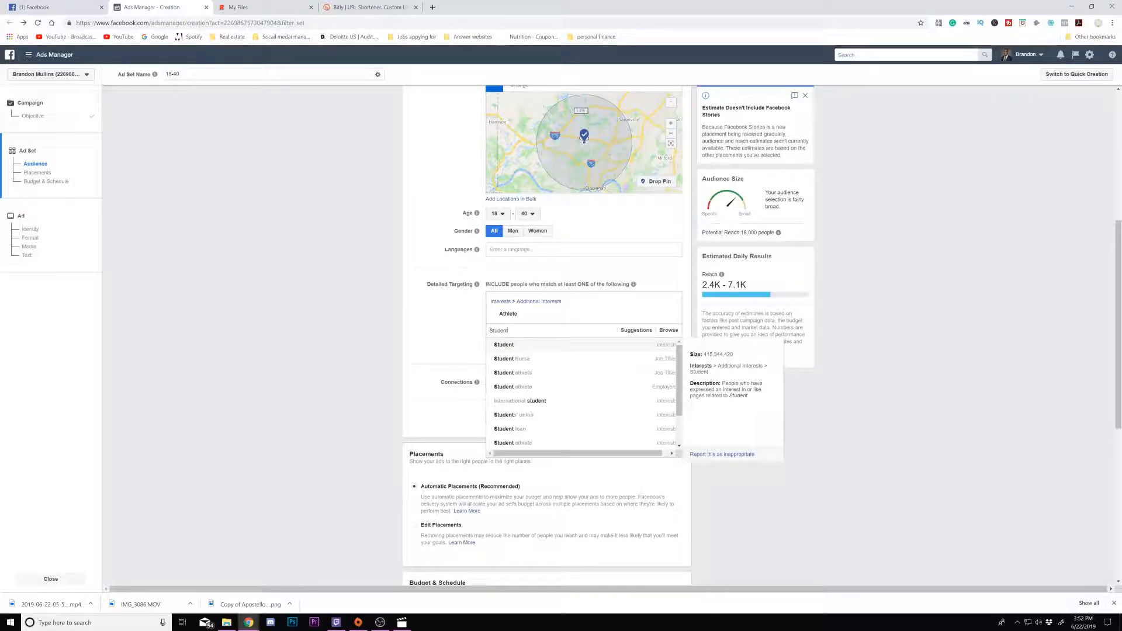
pyautogui.click(556, 374)
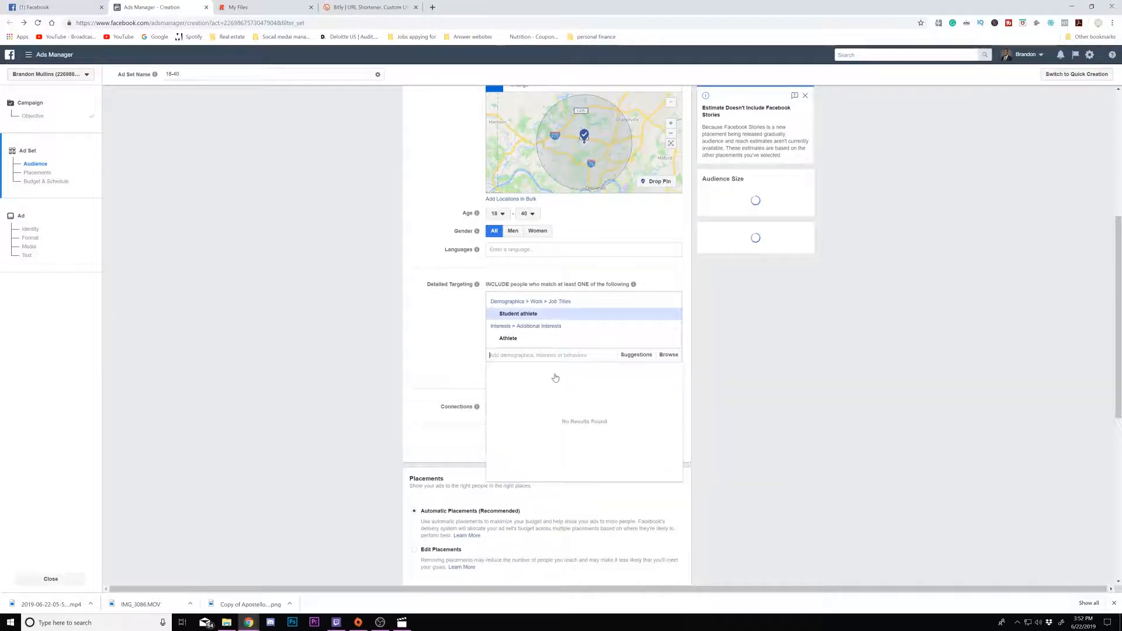
# - Browse the Demographics targeting categories, including Income
pyautogui.click(670, 356)
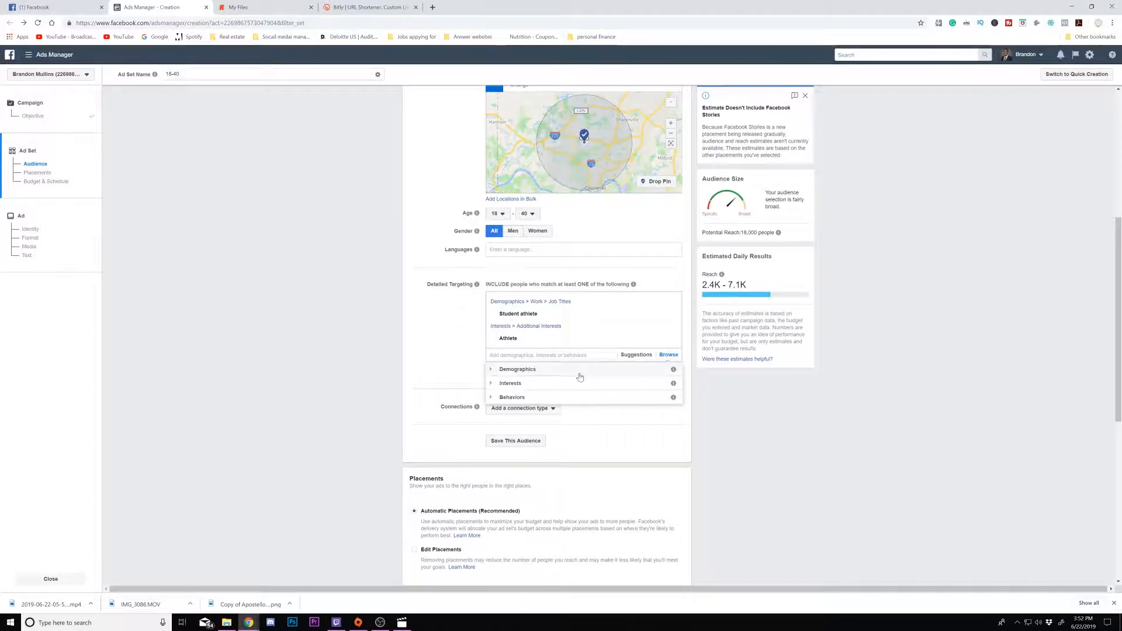
pyautogui.click(550, 376)
pyautogui.click(524, 398)
pyautogui.click(528, 410)
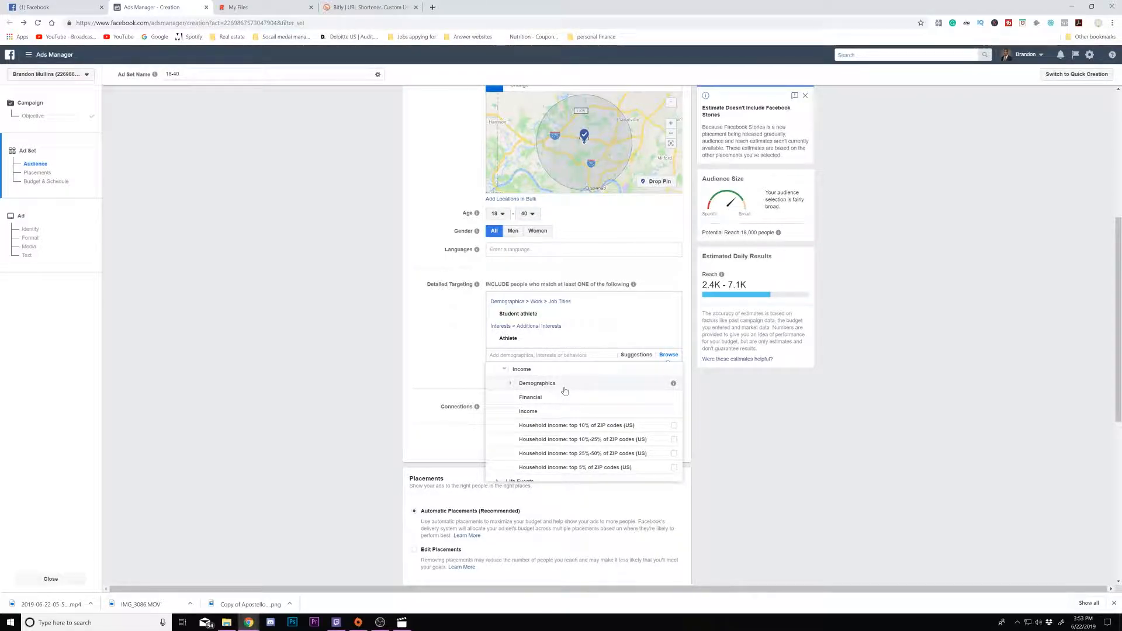
pyautogui.click(543, 412)
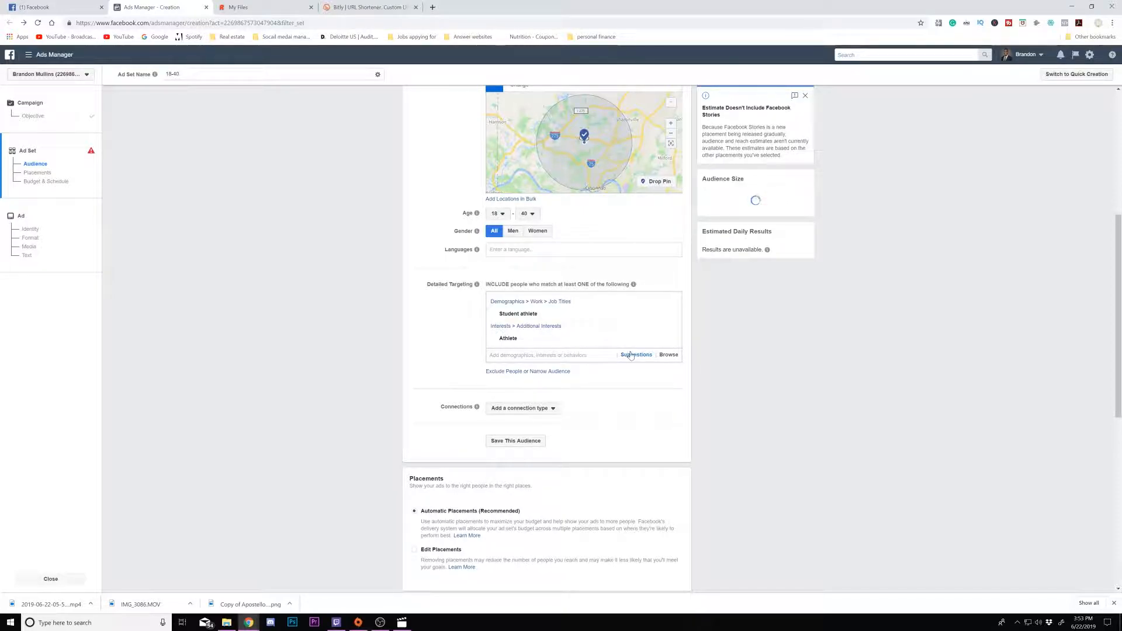
pyautogui.click(665, 355)
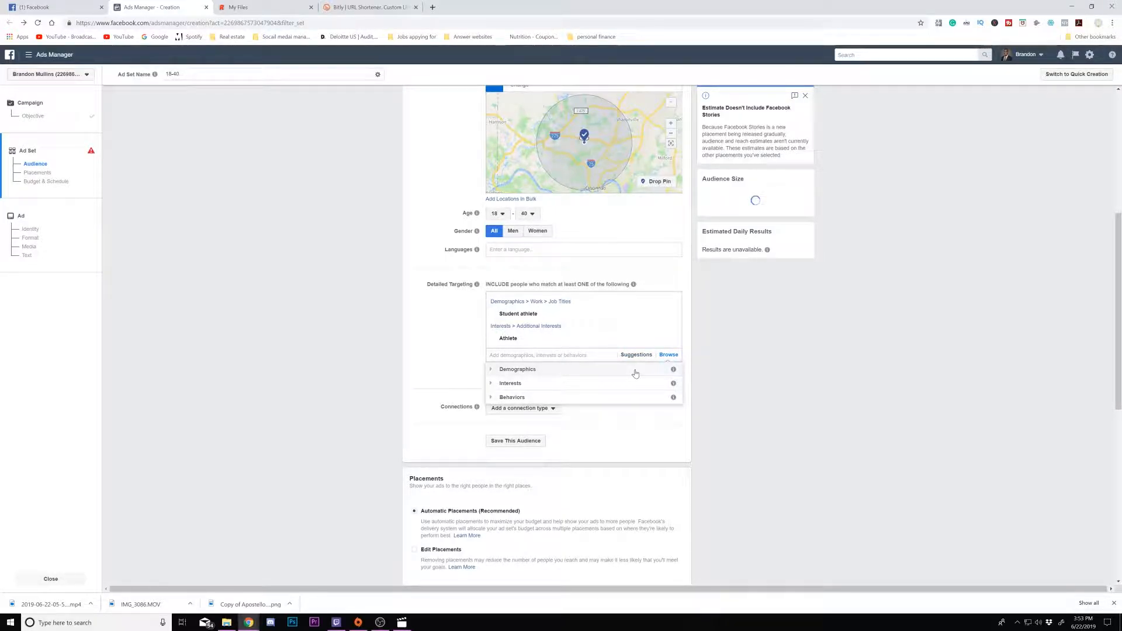
pyautogui.scroll(2, 452, 181)
pyautogui.scroll(-2, 453, 184)
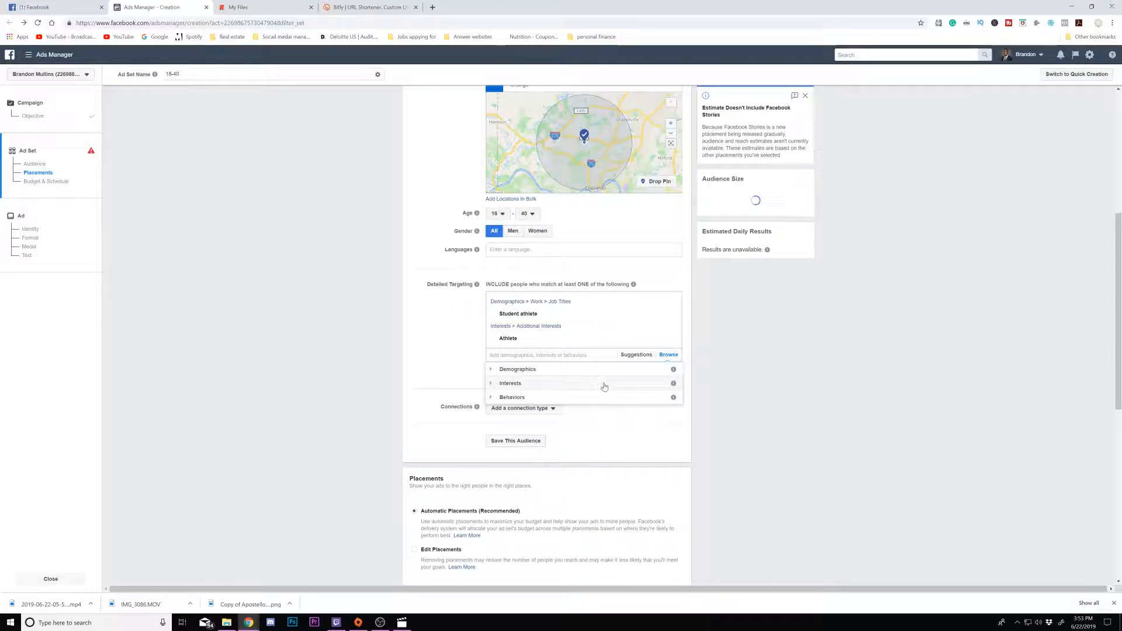
pyautogui.scroll(-2, 612, 363)
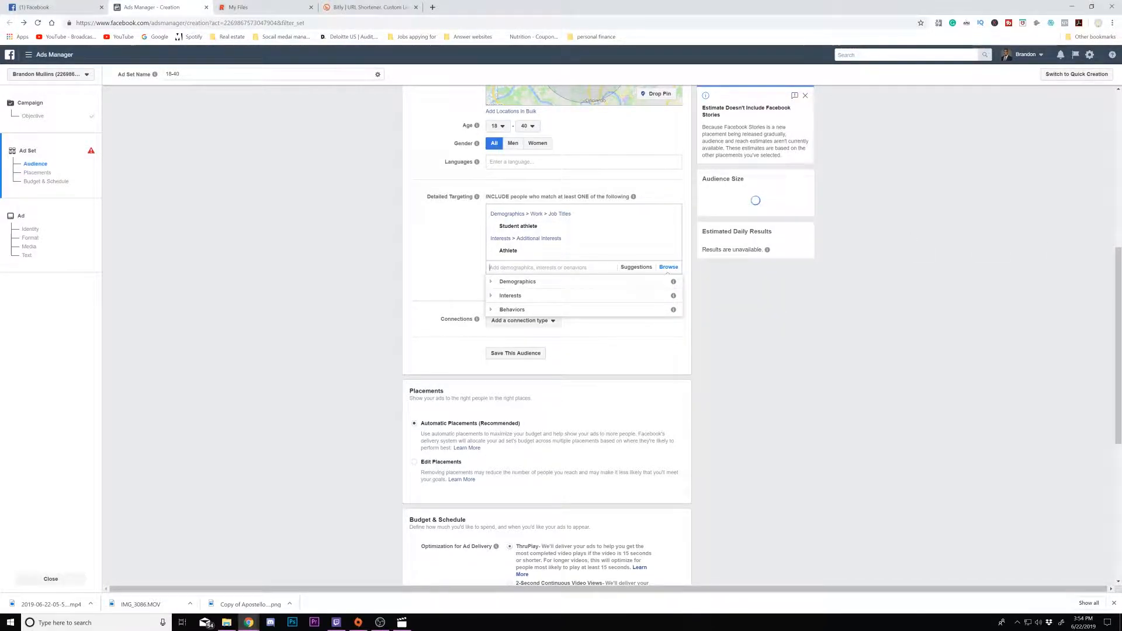
# - Paste a parents search and add Parents with adult children (18-26 years) to Detailed Targeting
pyautogui.rightClick(514, 267)
pyautogui.click(534, 335)
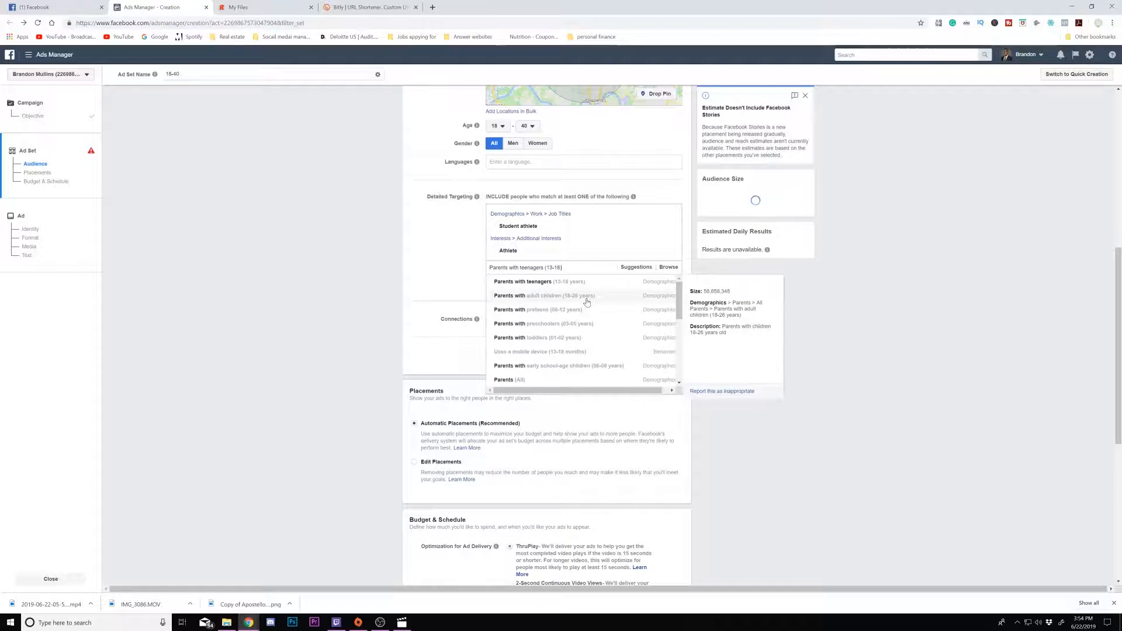
pyautogui.click(587, 297)
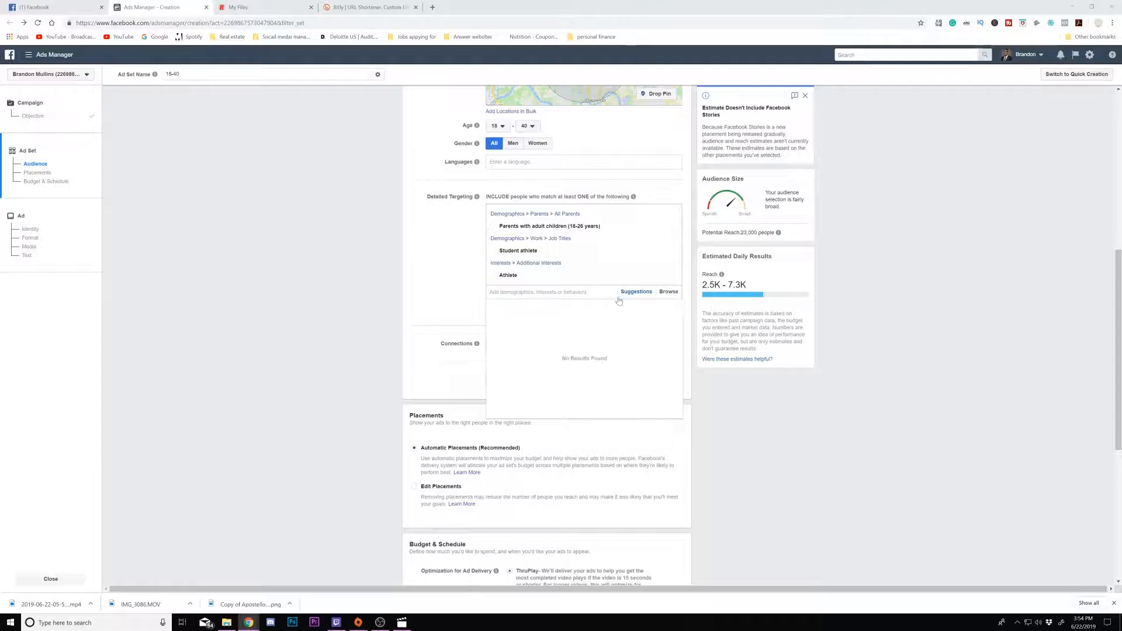
# - Paste College grad into Detailed Targeting and add the College grad education level
pyautogui.rightClick(569, 294)
pyautogui.click(587, 360)
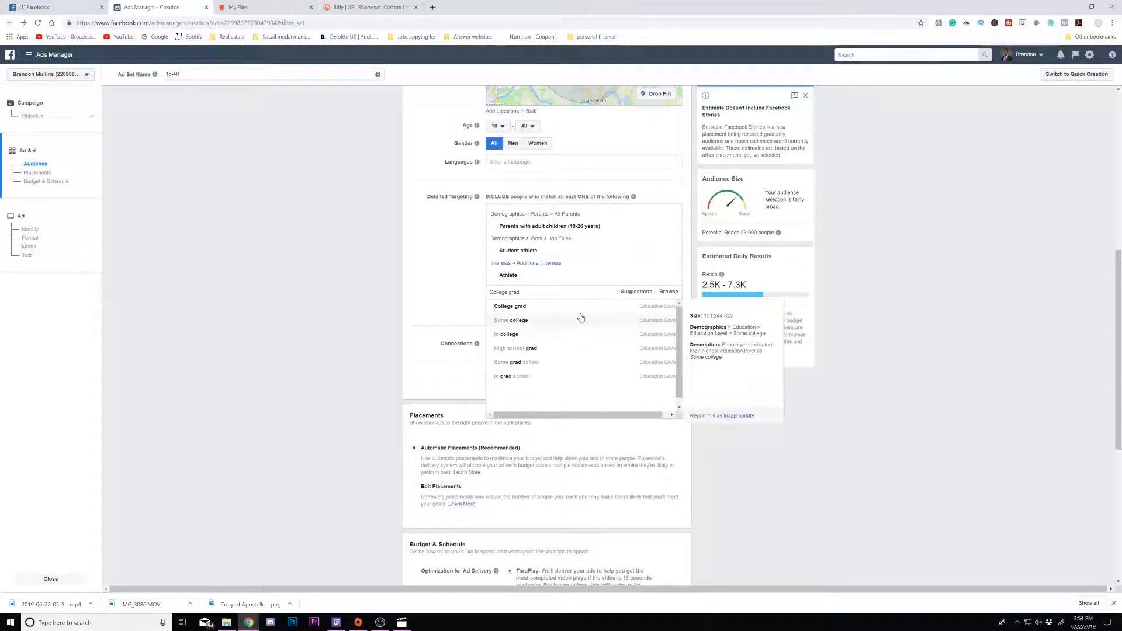
pyautogui.click(583, 306)
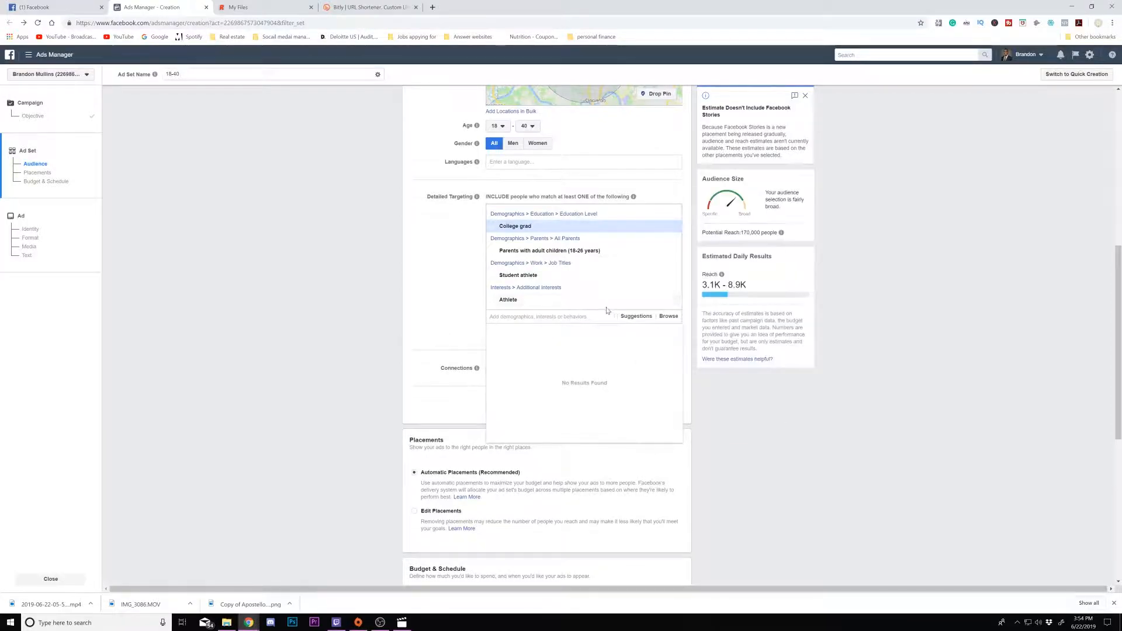
# - Exclude people with the Chiropractor Assistant job title from the audience
pyautogui.click(665, 317)
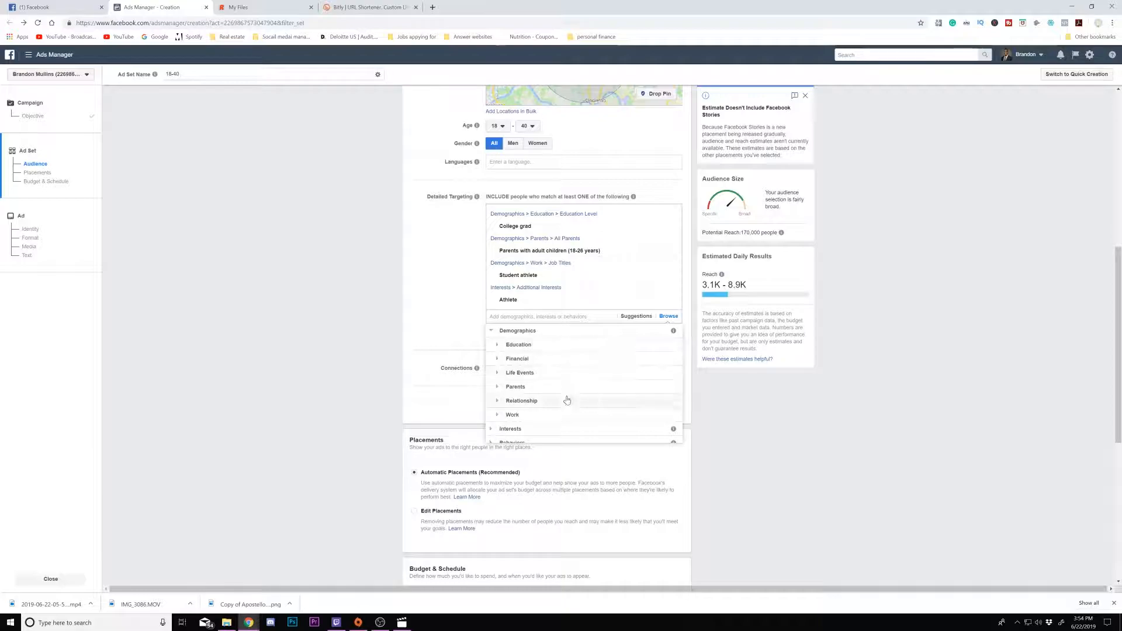
pyautogui.click(449, 324)
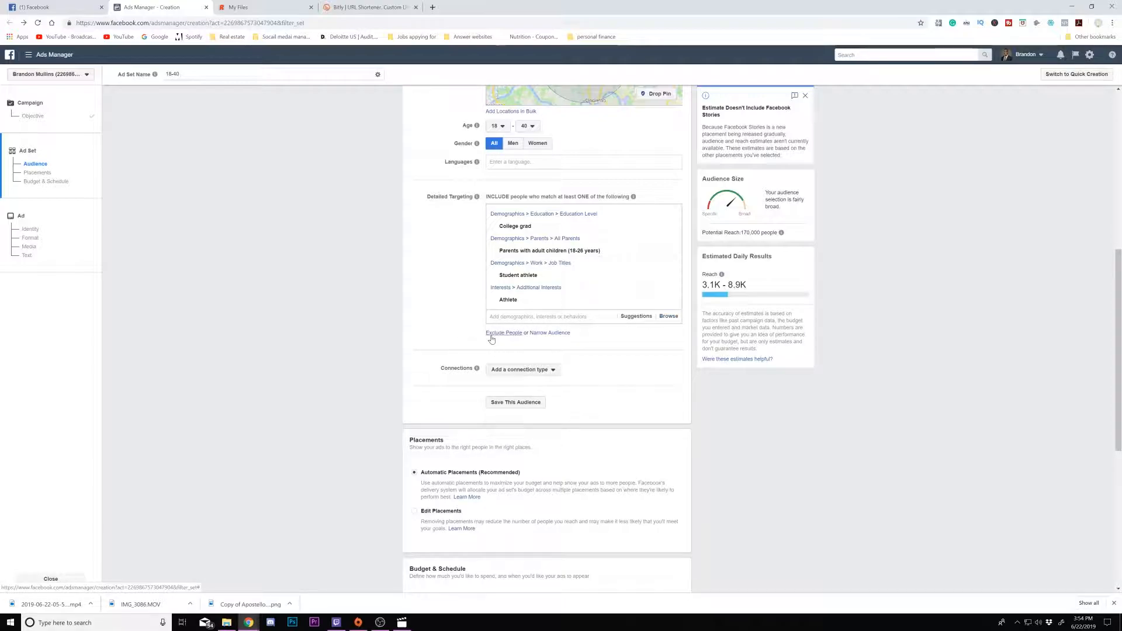
pyautogui.click(494, 335)
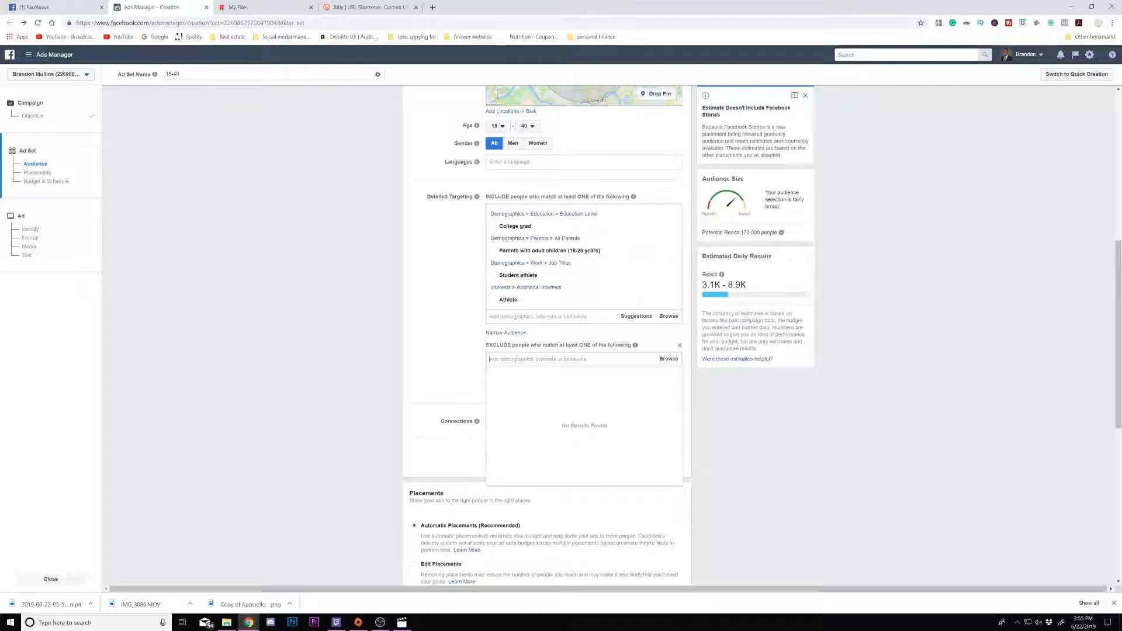
pyautogui.write('ch')
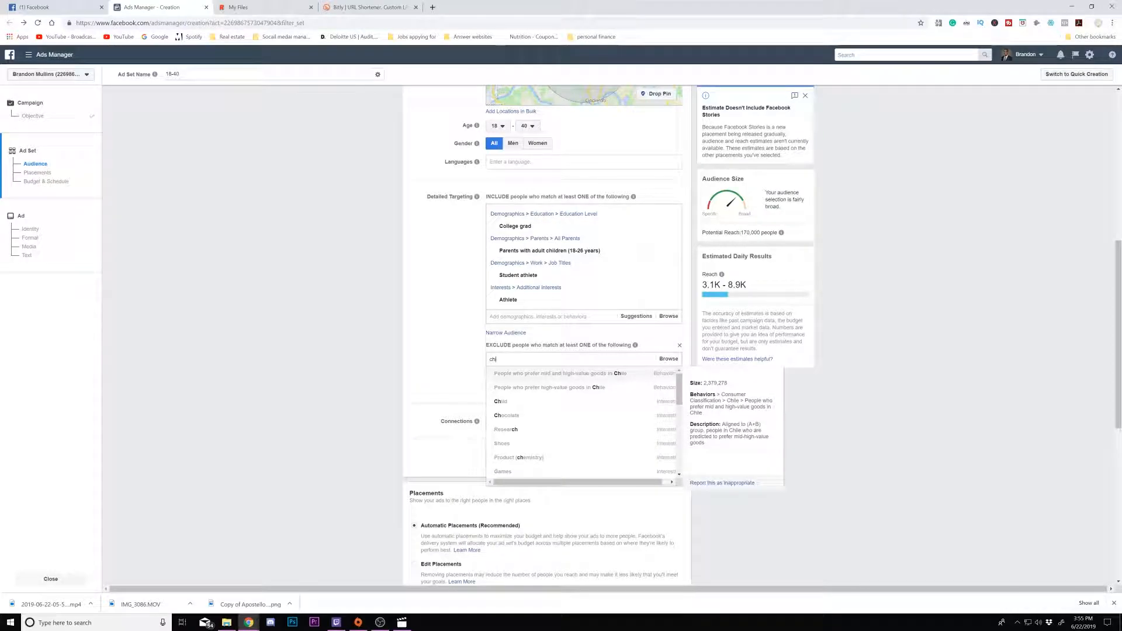
pyautogui.write('ir')
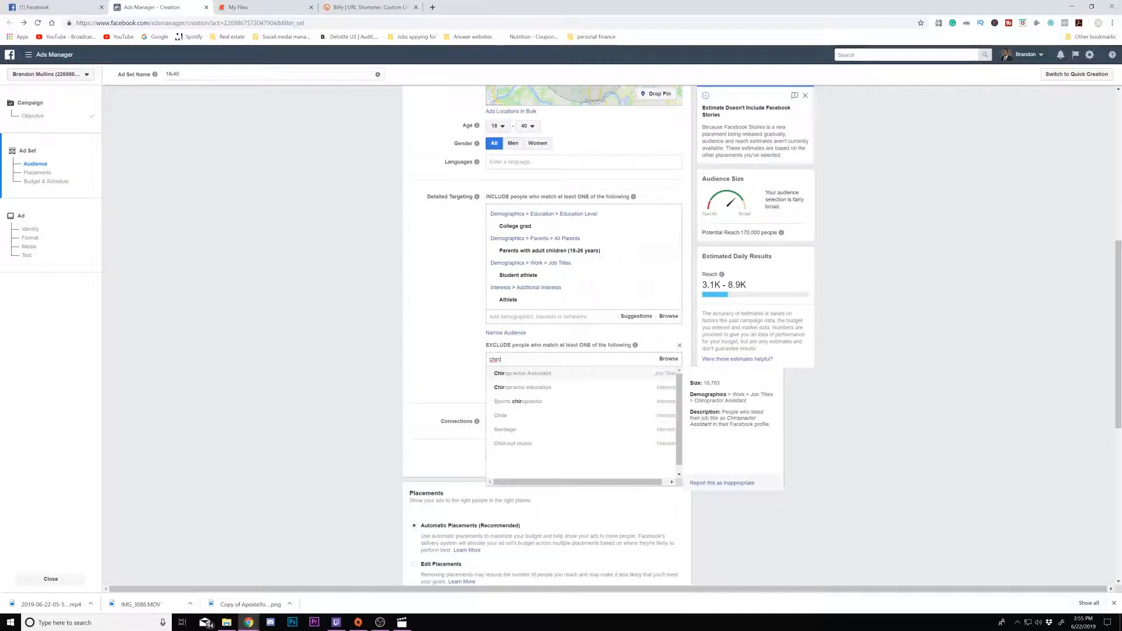
pyautogui.write('o')
pyautogui.click(589, 368)
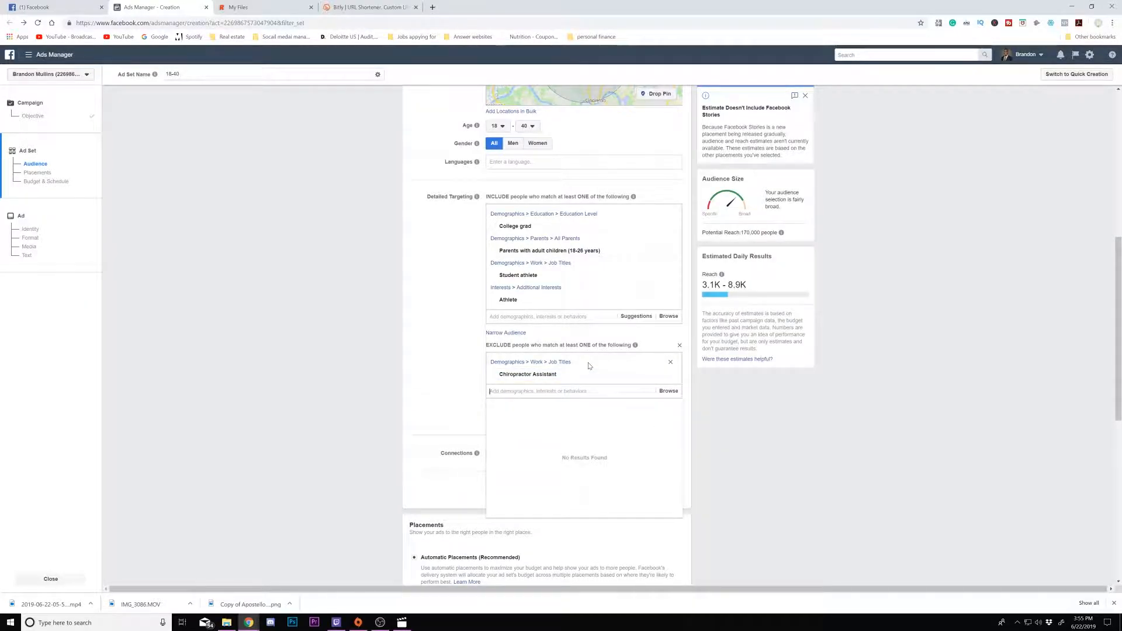
# - Narrow the audience so people must also match the Nike, Inc. interest
pyautogui.click(470, 364)
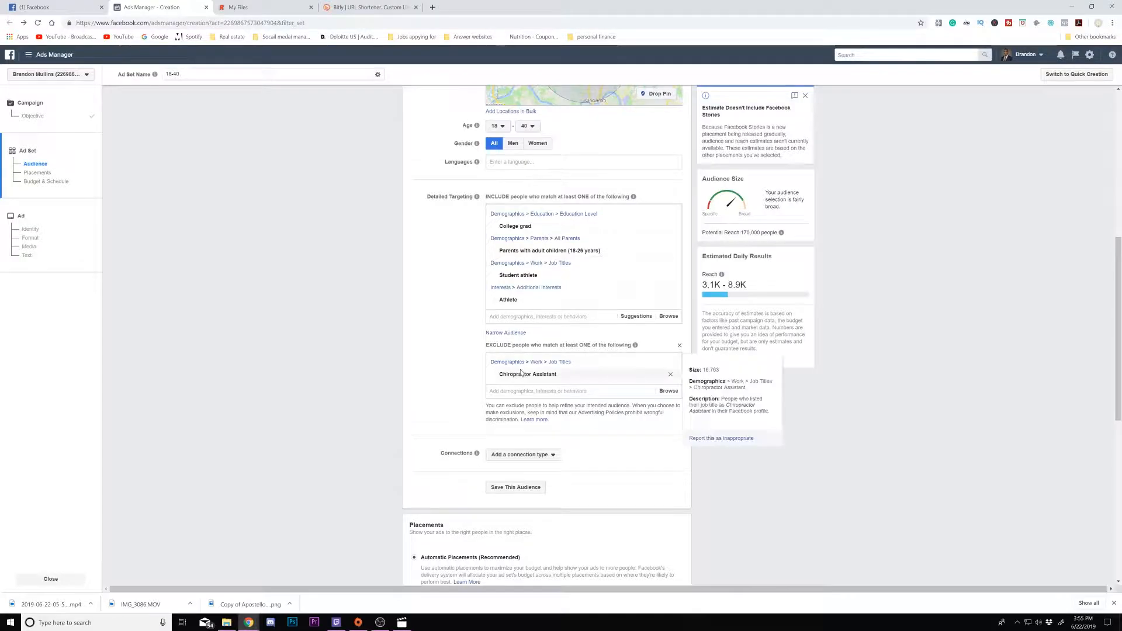
pyautogui.click(508, 333)
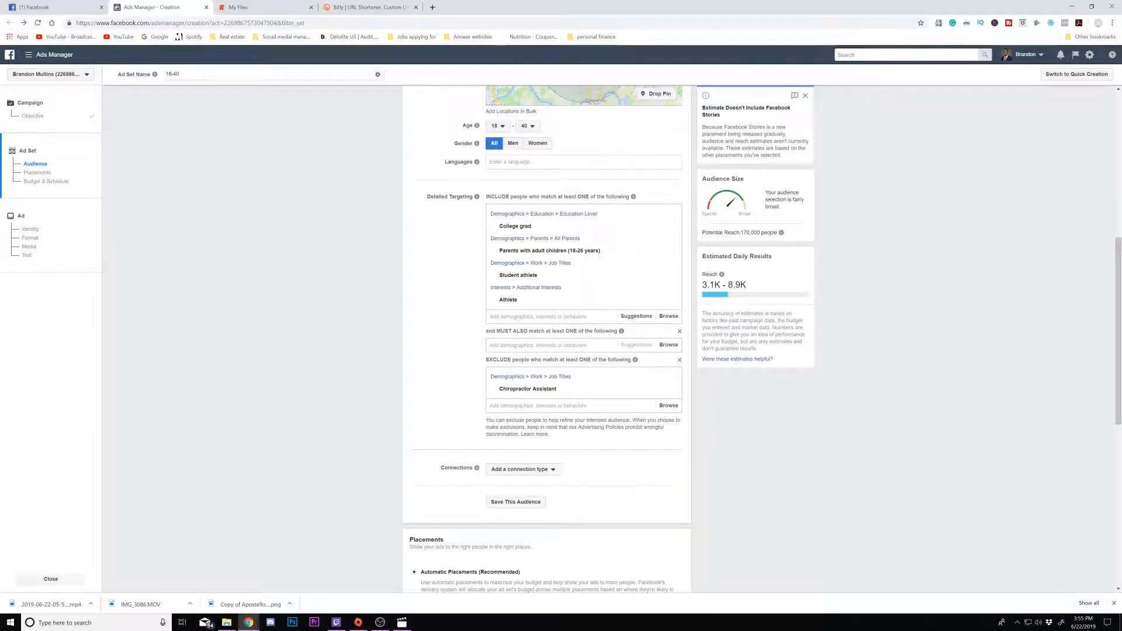
pyautogui.write('nike')
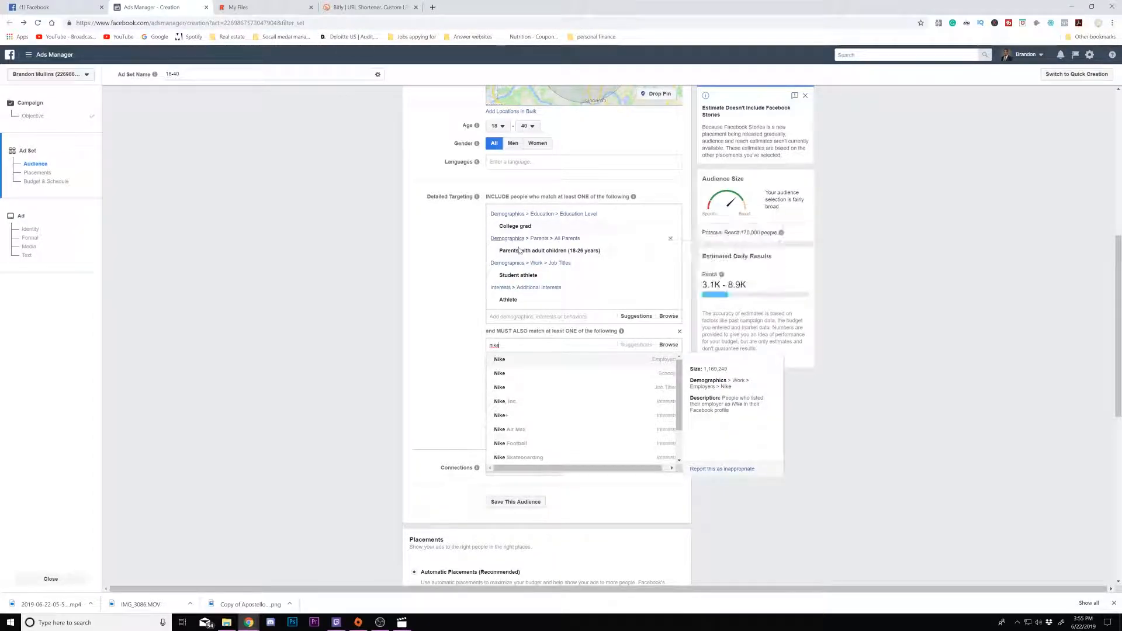
pyautogui.click(511, 403)
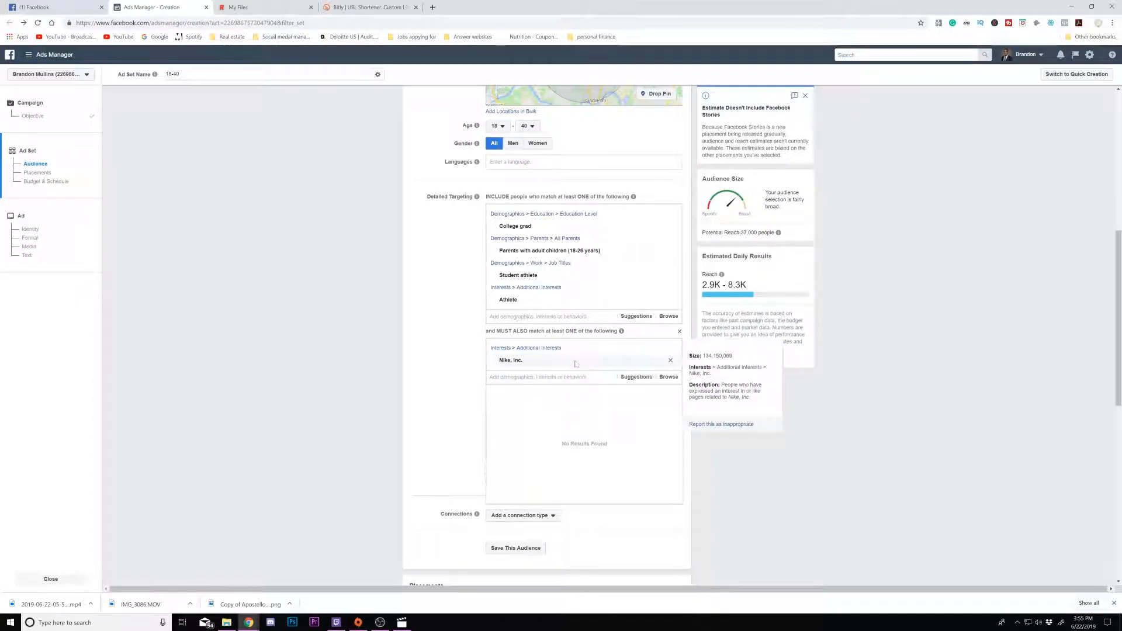
# - Add a Facebook Pages connection targeting people who like your Page
pyautogui.moveTo(669, 365)
pyautogui.scroll(-3, 561, 404)
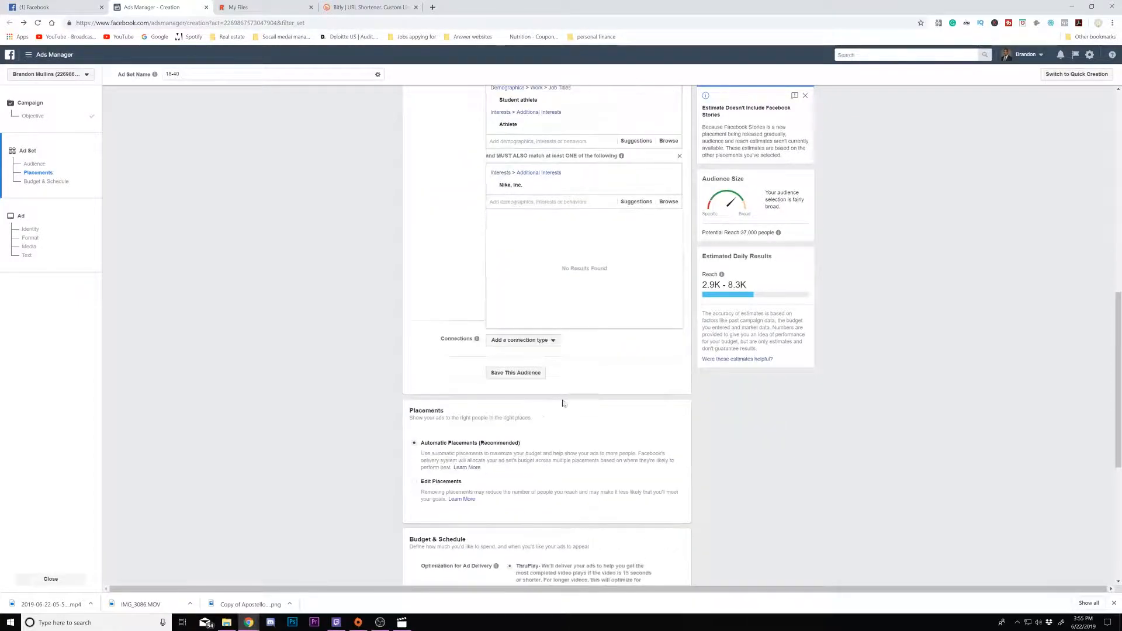
pyautogui.click(526, 344)
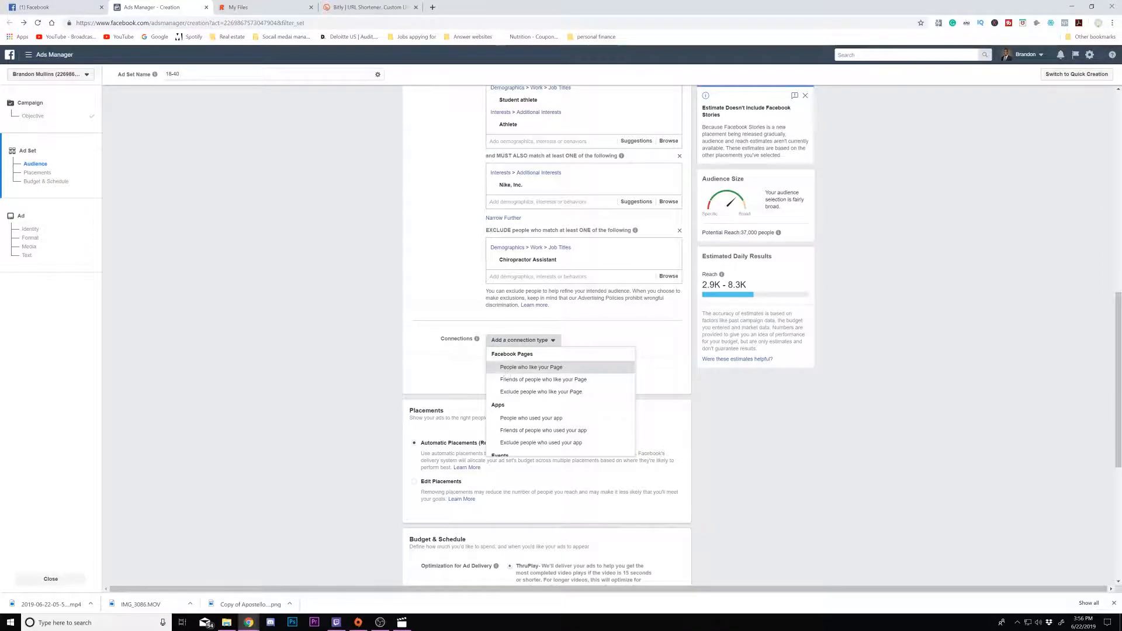
pyautogui.click(507, 373)
pyautogui.click(526, 345)
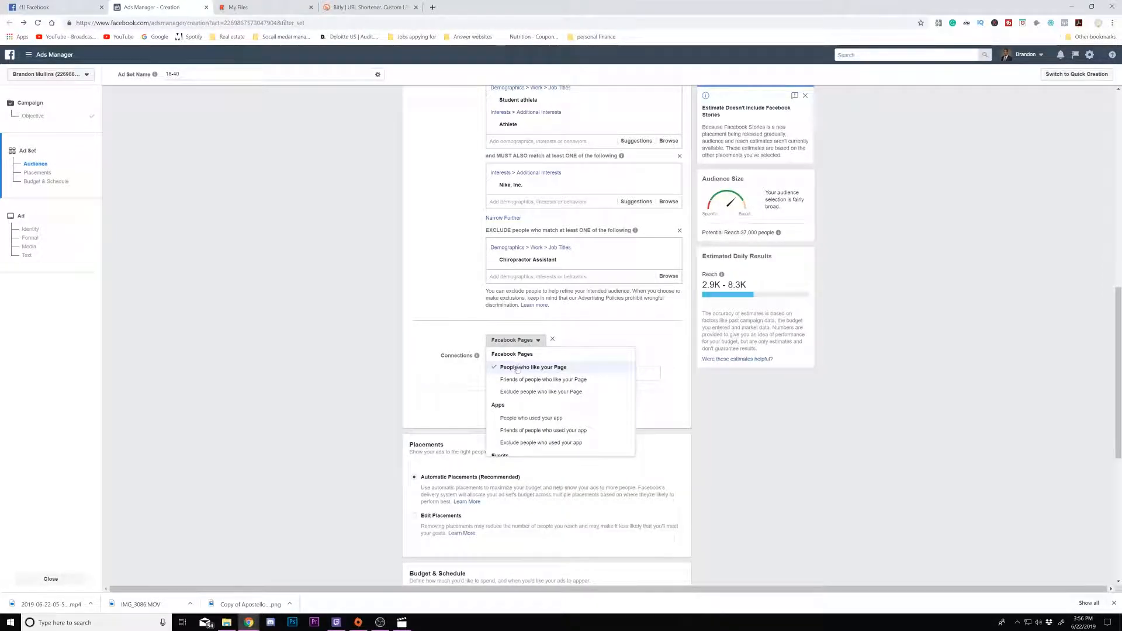
pyautogui.click(511, 362)
pyautogui.click(510, 360)
pyautogui.click(507, 371)
pyautogui.click(509, 372)
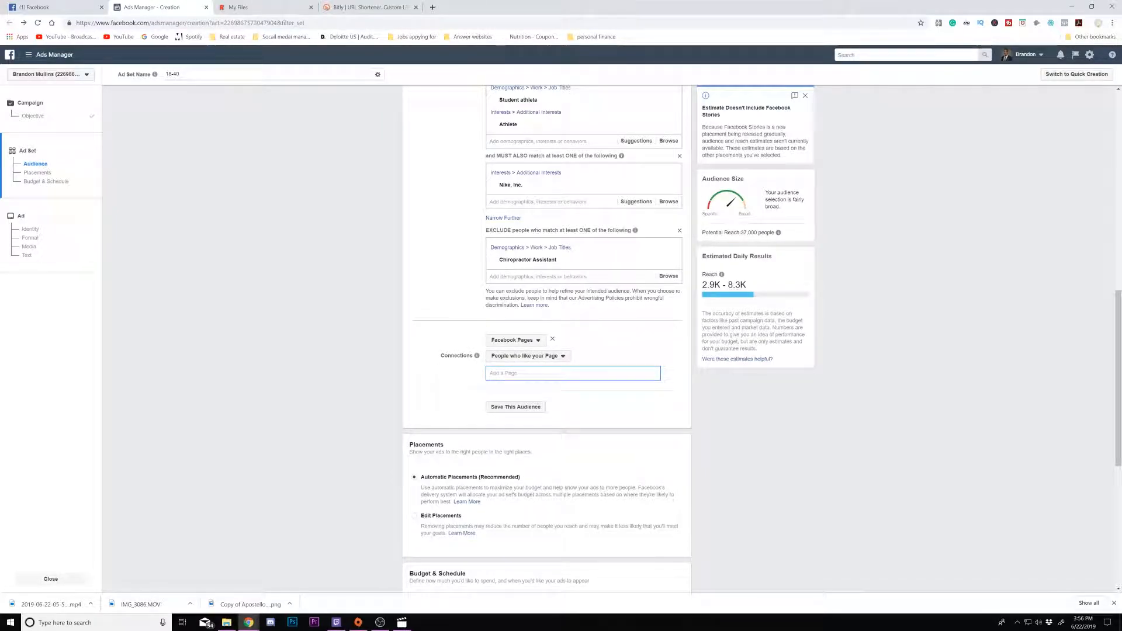
# - Add the business page to the connection, then remove it again
pyautogui.write('brand')
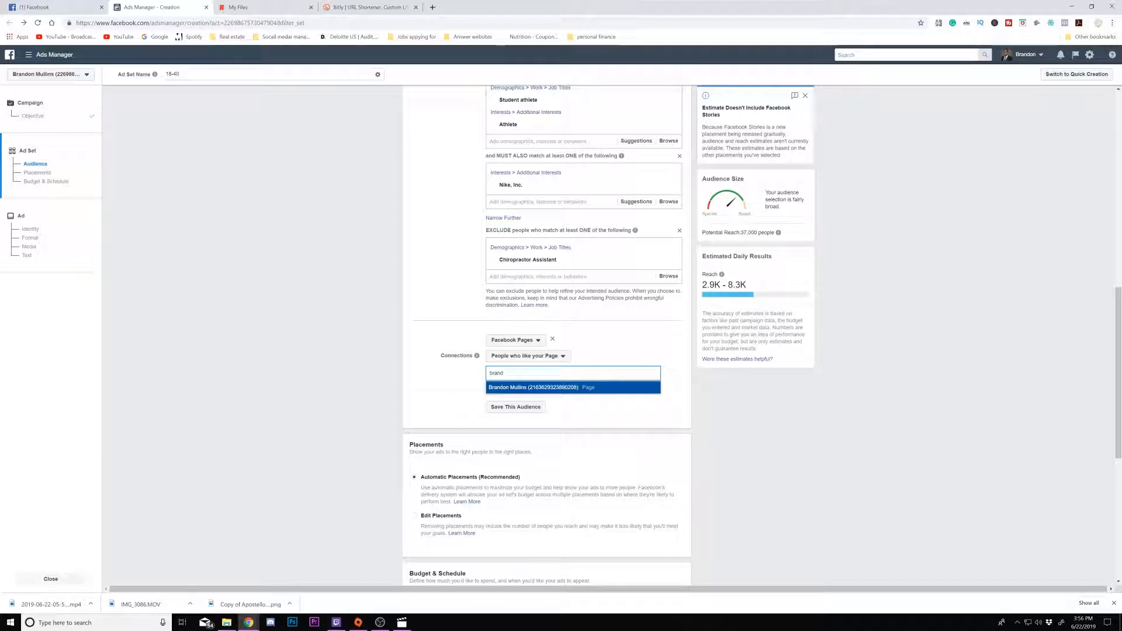
pyautogui.press('Return')
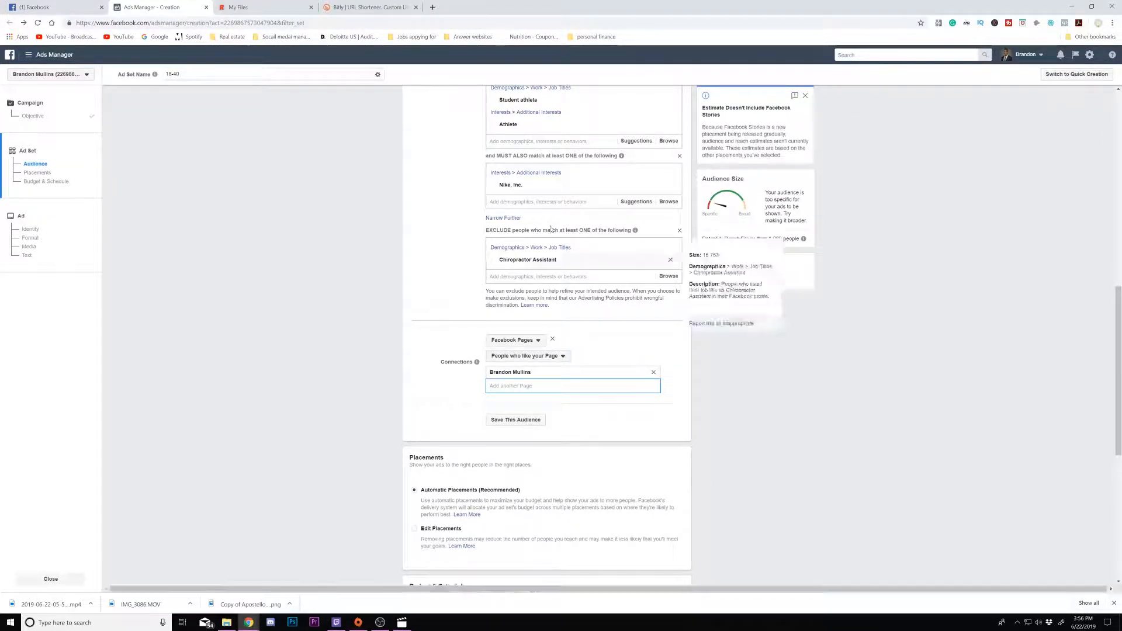
pyautogui.scroll(2, 575, 225)
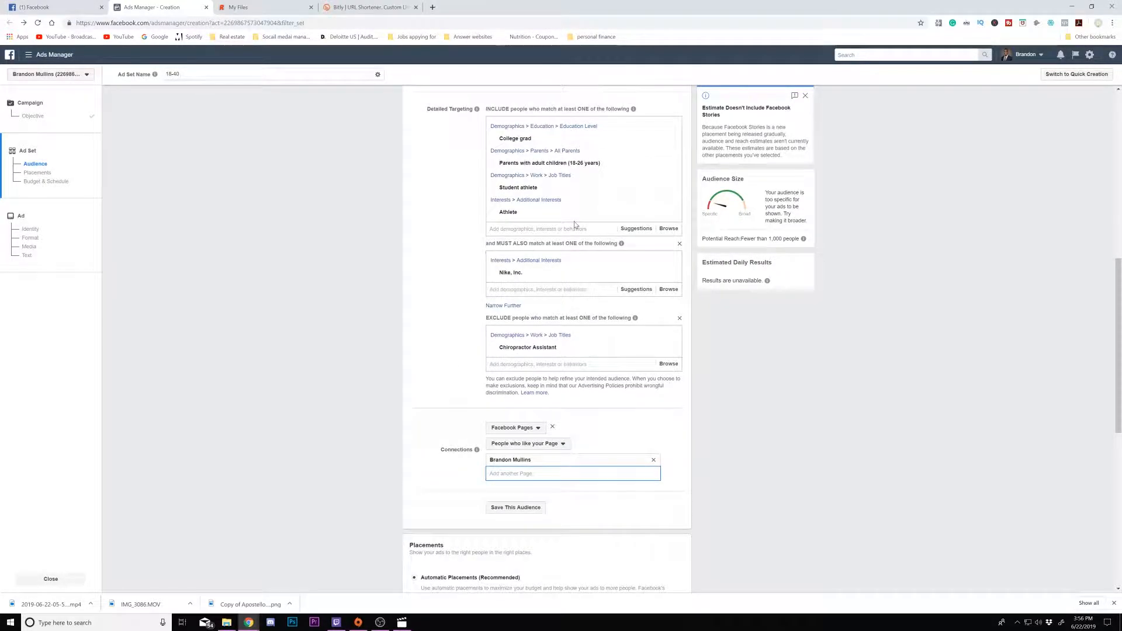
pyautogui.scroll(-2, 561, 351)
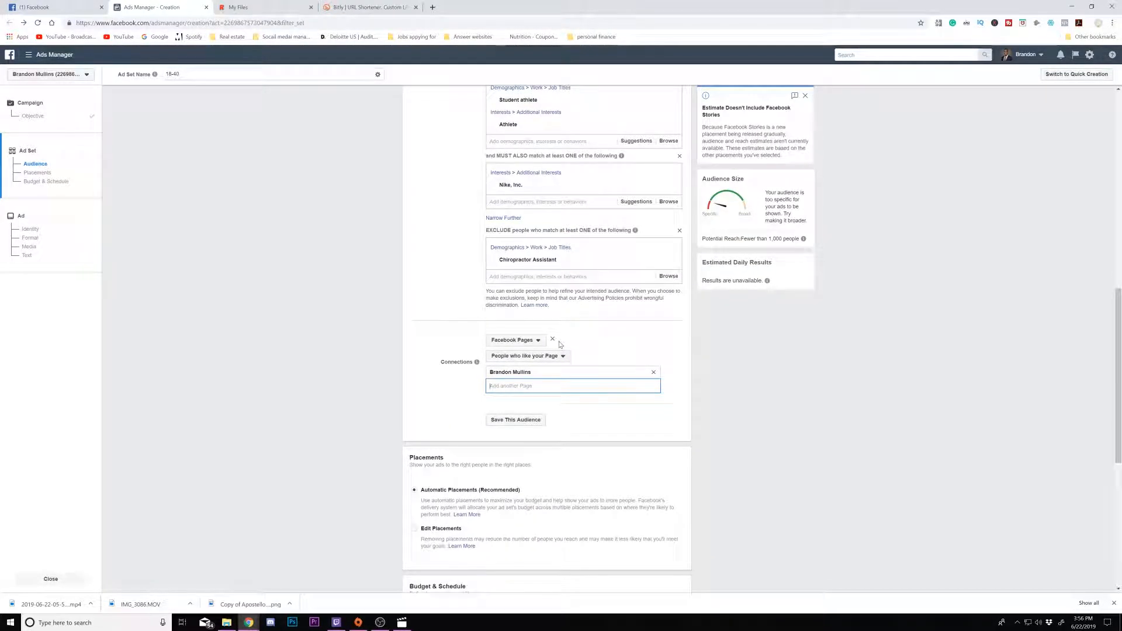
pyautogui.click(654, 372)
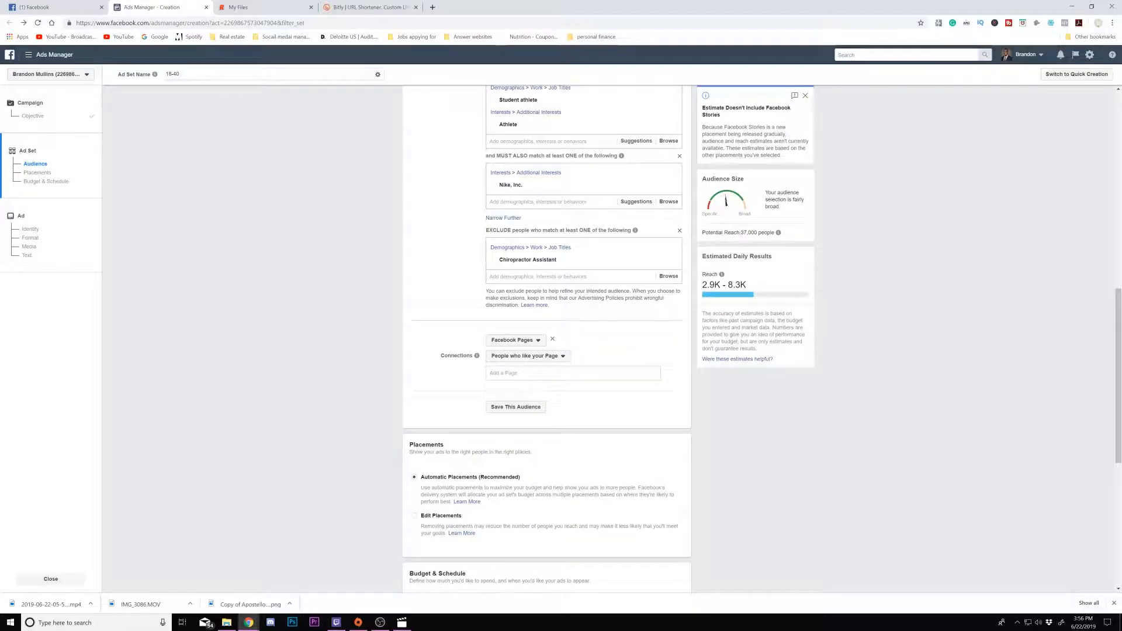
# - Save this audience under the name BM-6527-18-40-athletes
pyautogui.scroll(-2, 561, 351)
pyautogui.click(515, 320)
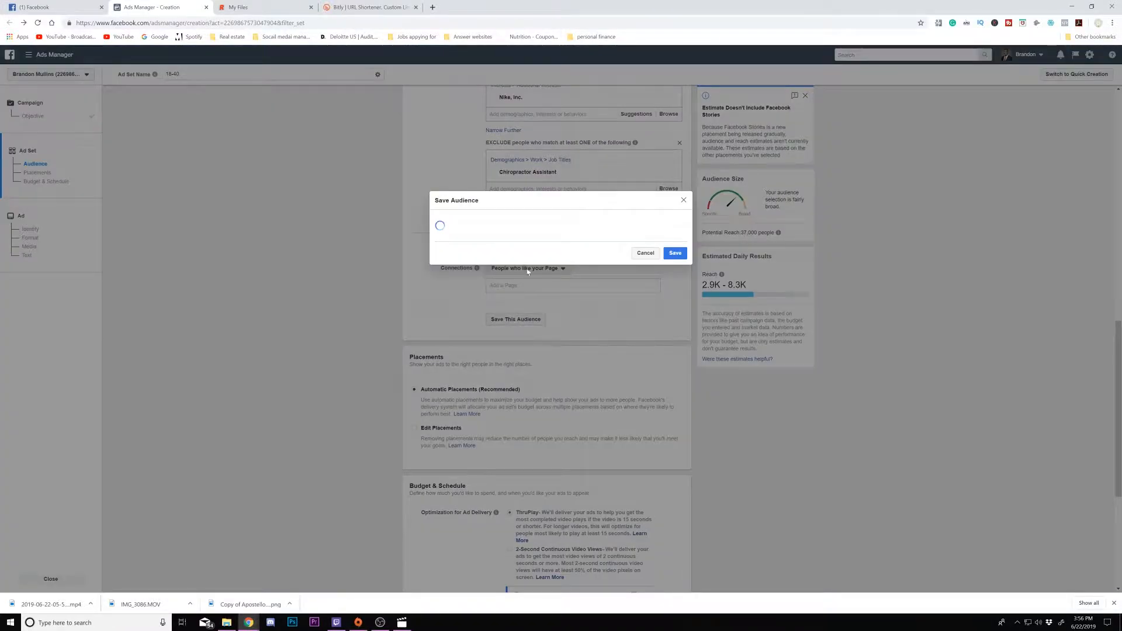
pyautogui.doubleClick(536, 207)
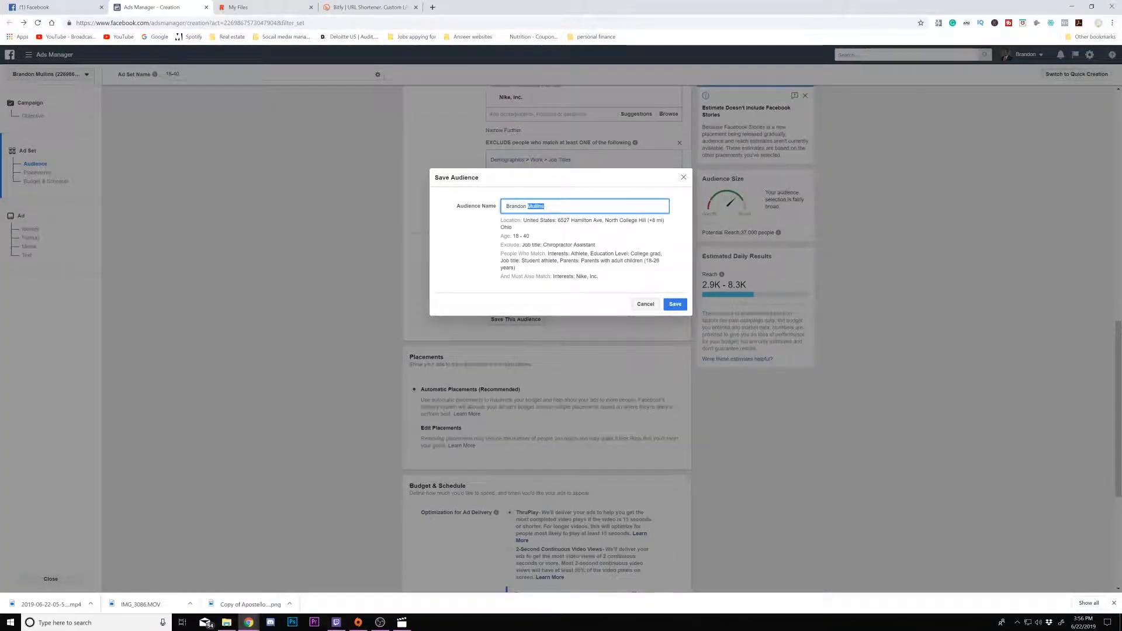
pyautogui.press('BackSpace')
pyautogui.press('BackSpace')
pyautogui.press('BackSpace')
pyautogui.press('BackSpace')
pyautogui.write('40-')
pyautogui.write('athletes')
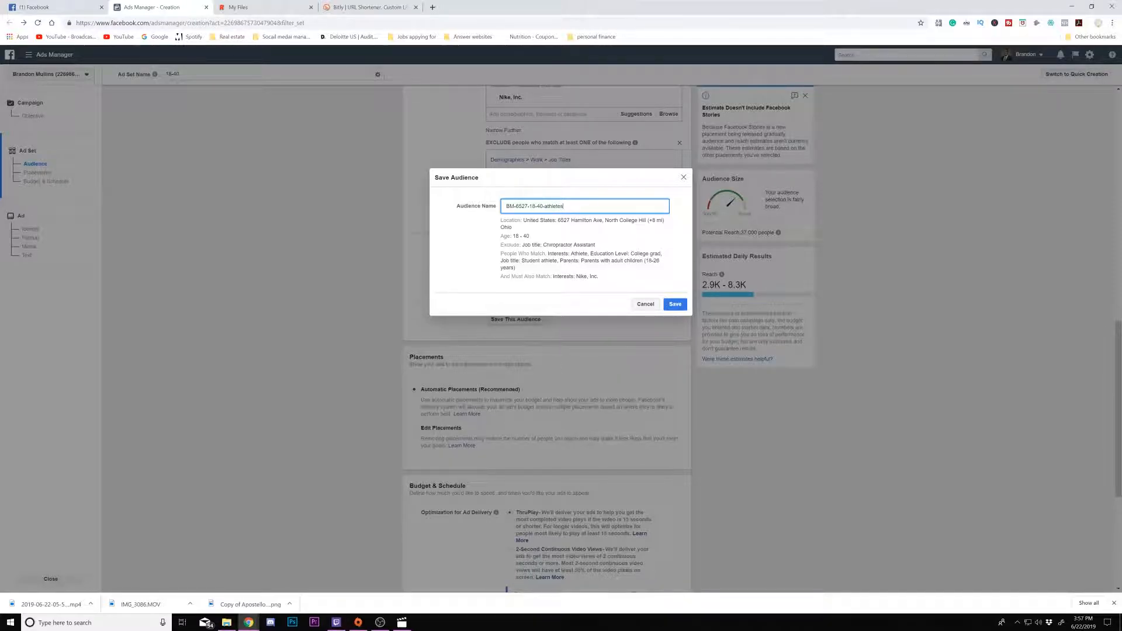
pyautogui.click(675, 304)
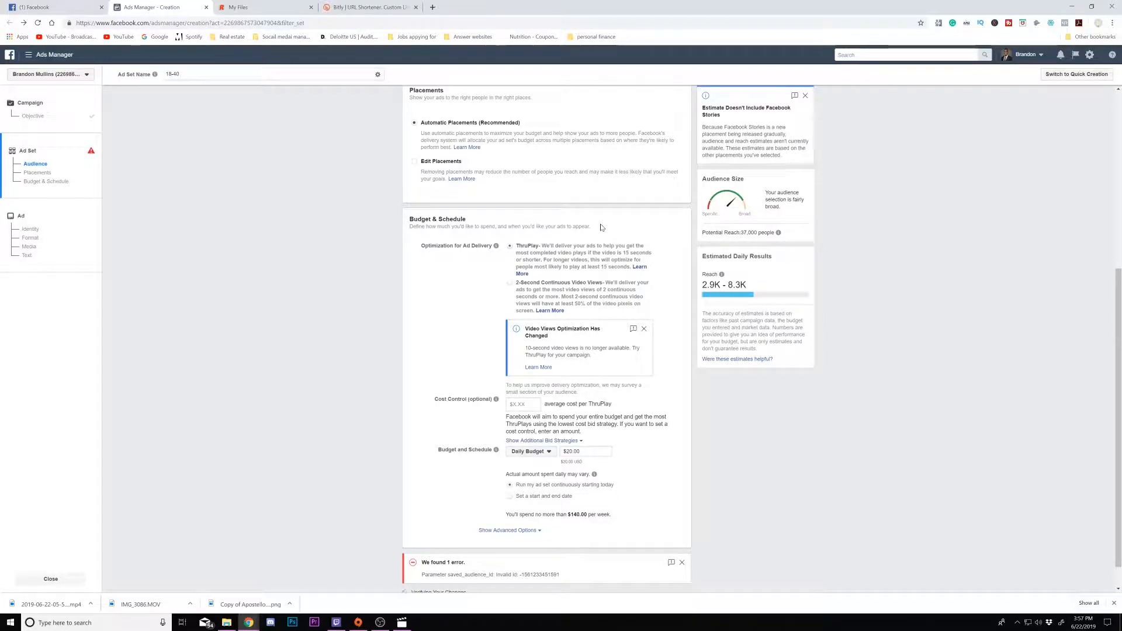
# - Switch to Edit Placements and limit the Facebook placements to Feeds only
pyautogui.scroll(1, 568, 202)
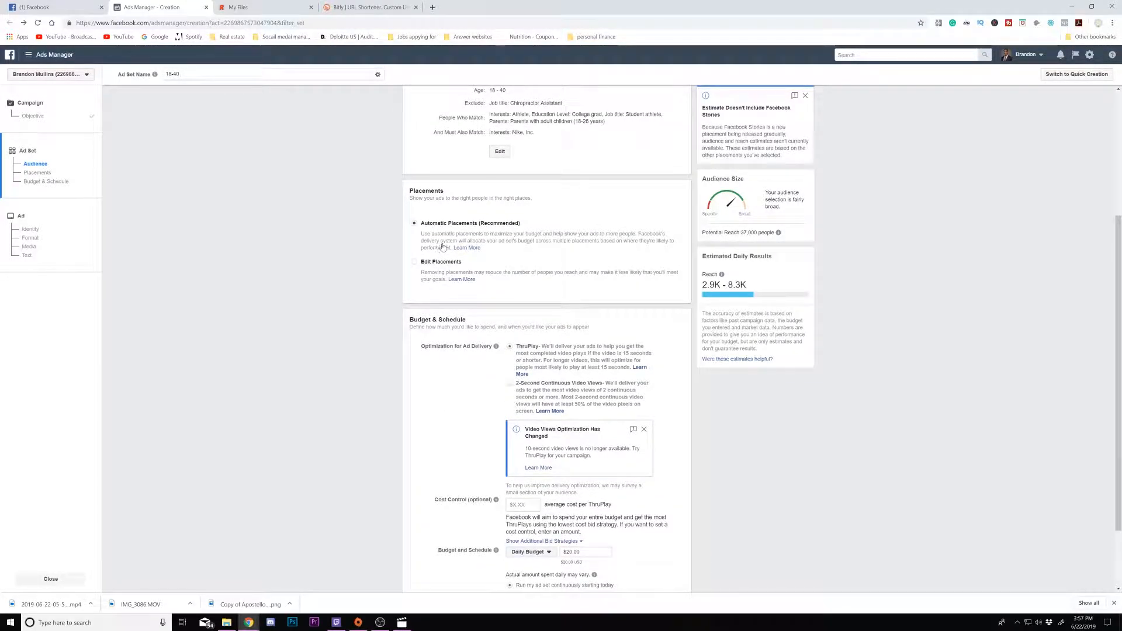
pyautogui.click(414, 264)
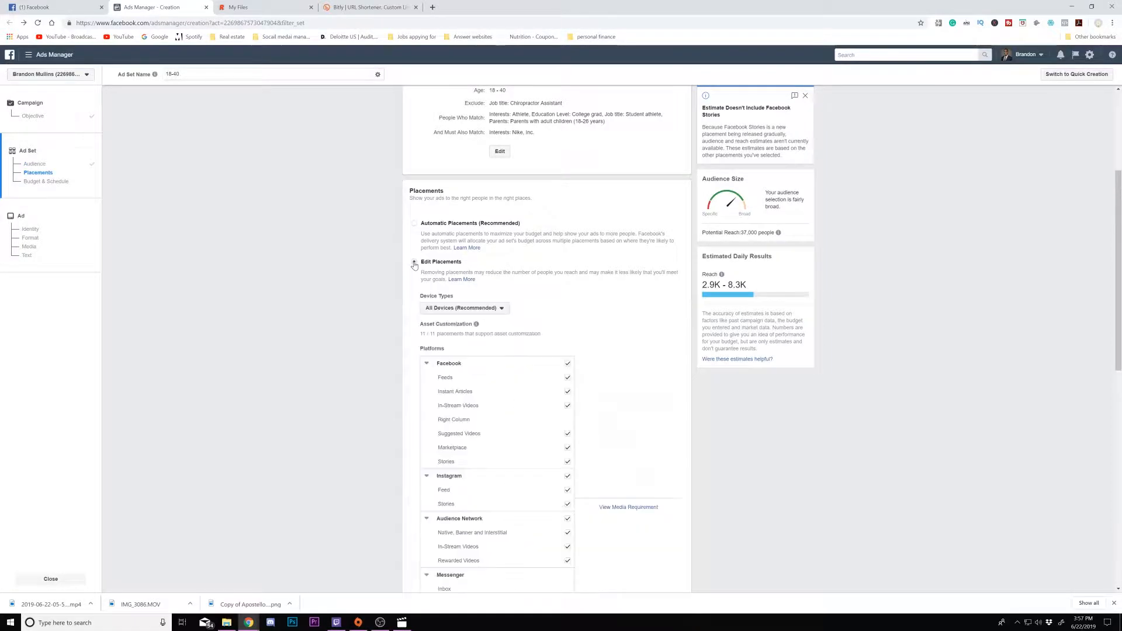
pyautogui.scroll(-1, 465, 275)
pyautogui.click(491, 264)
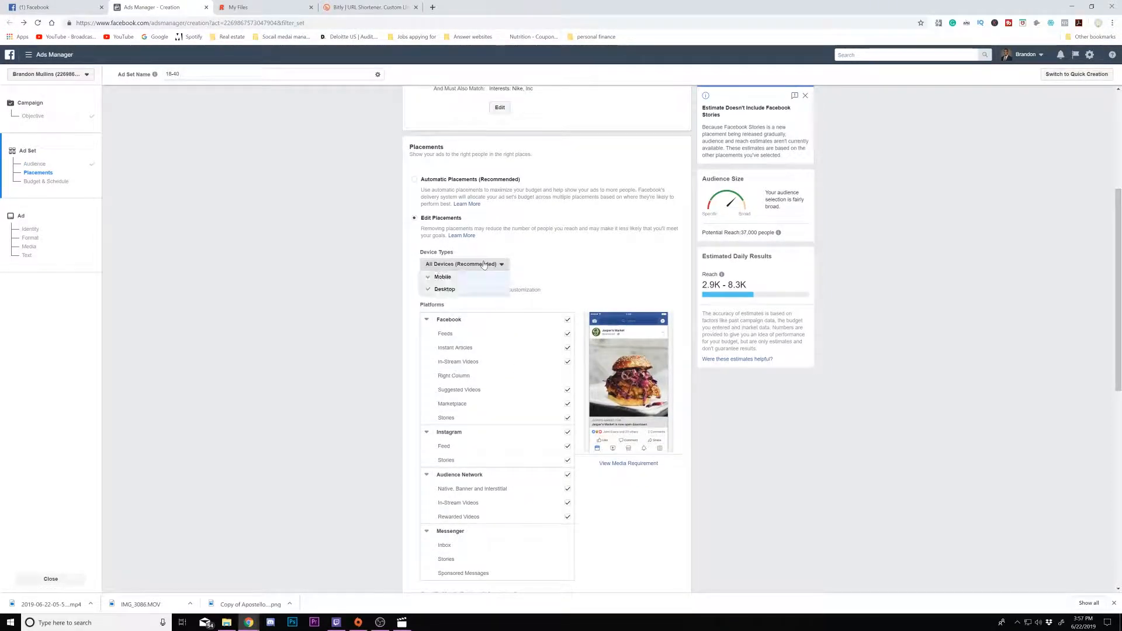
pyautogui.click(522, 255)
pyautogui.scroll(-2, 560, 242)
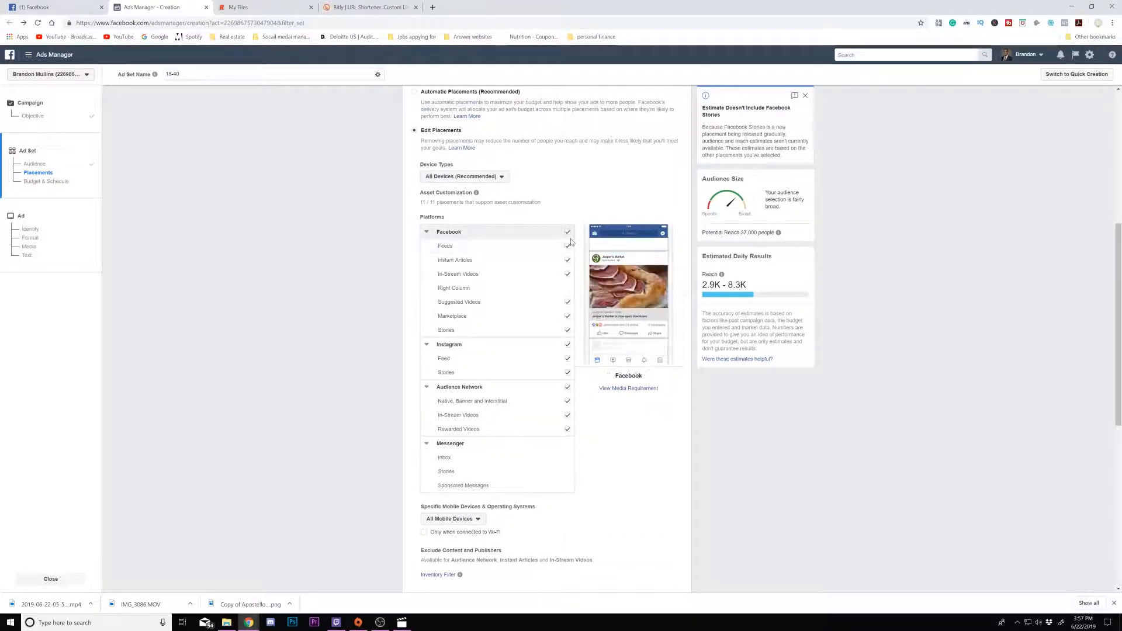
pyautogui.click(567, 233)
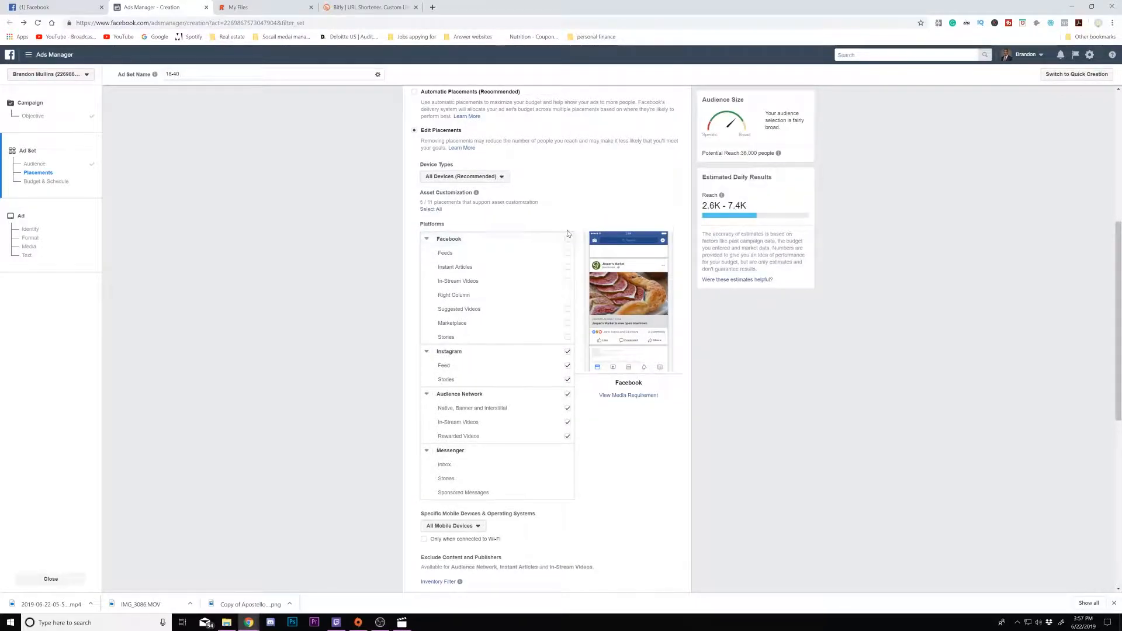
pyautogui.click(567, 253)
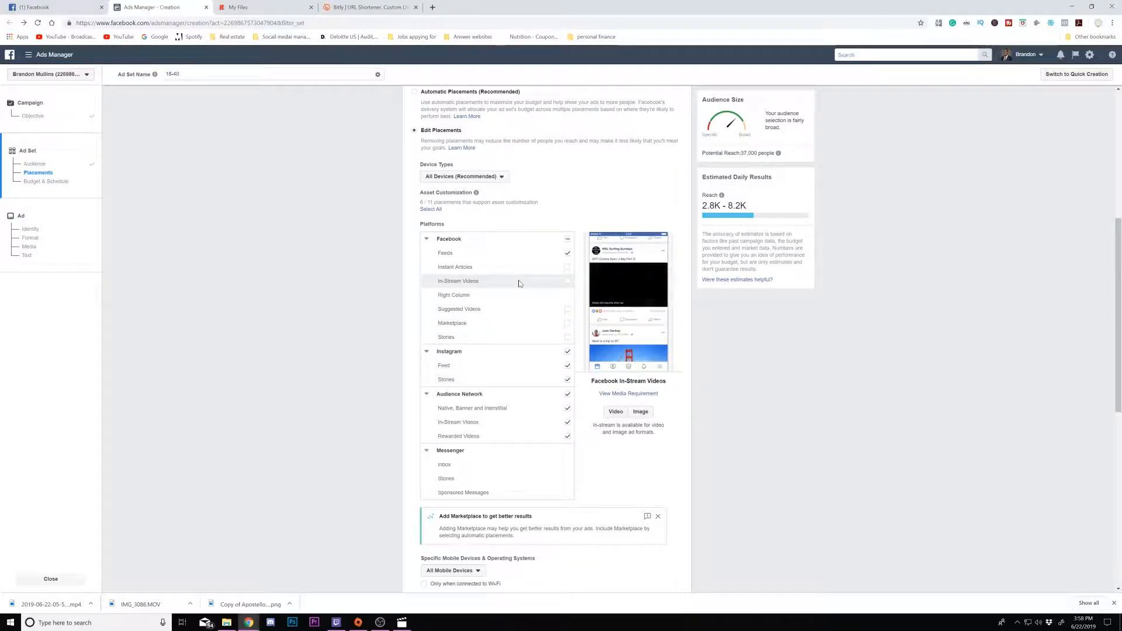
# - Deselect the Instagram and Audience Network placements
pyautogui.scroll(-1, 503, 339)
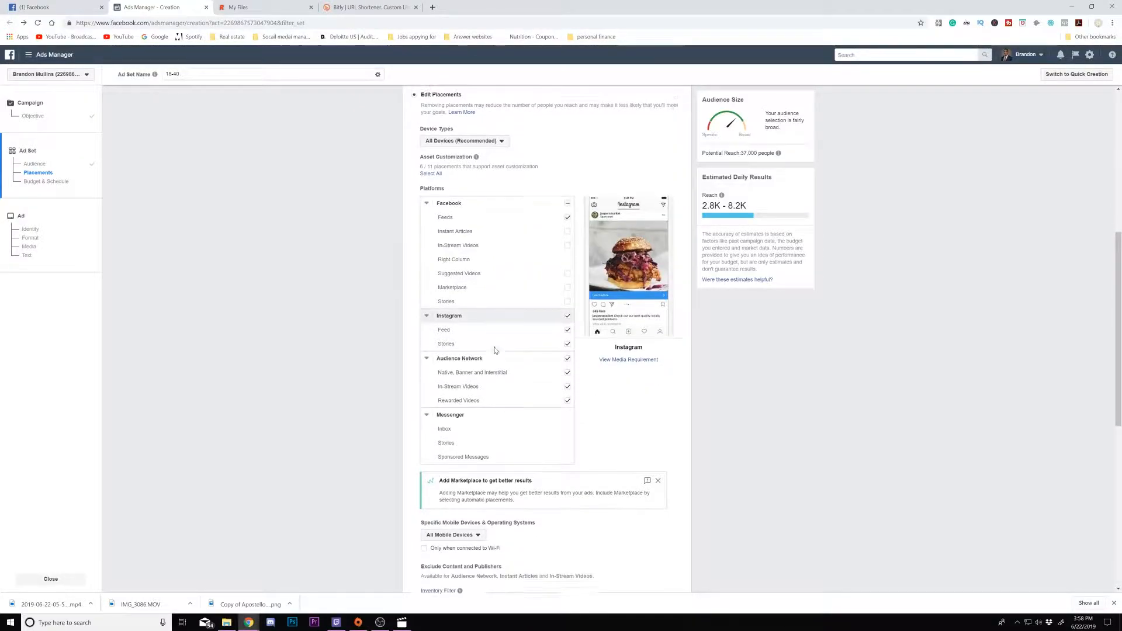
pyautogui.click(568, 310)
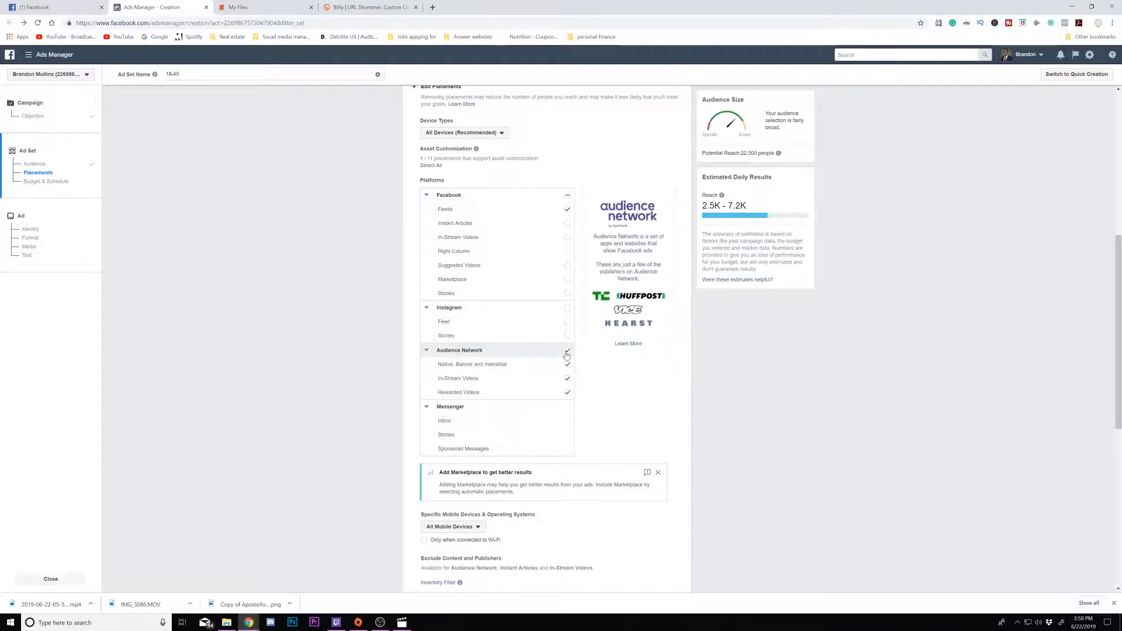
pyautogui.click(567, 352)
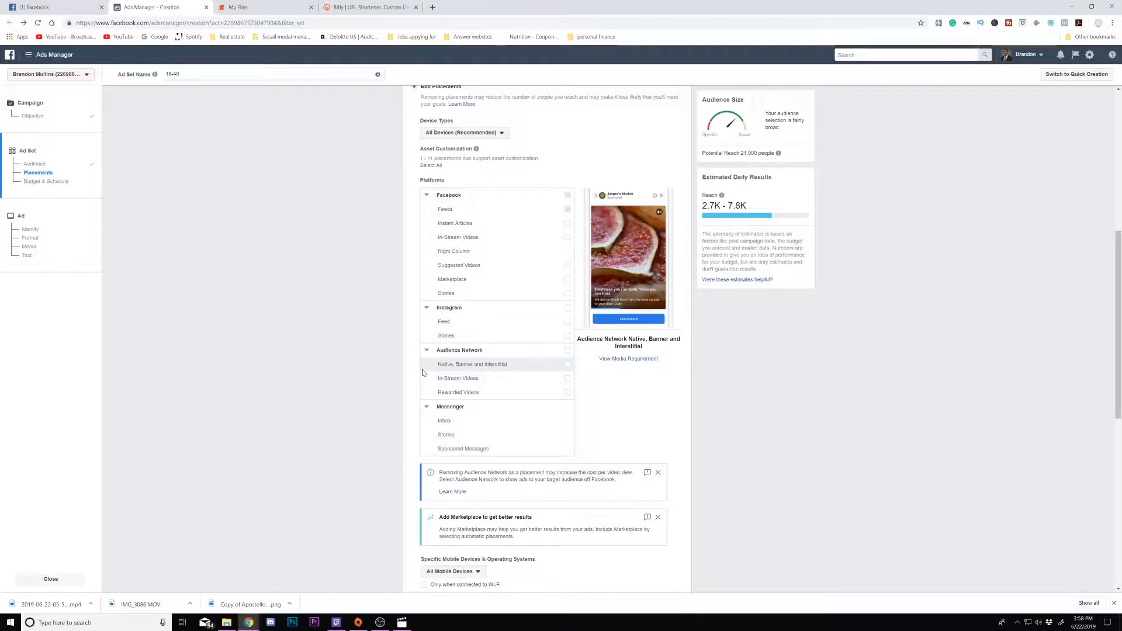
pyautogui.scroll(-2, 499, 360)
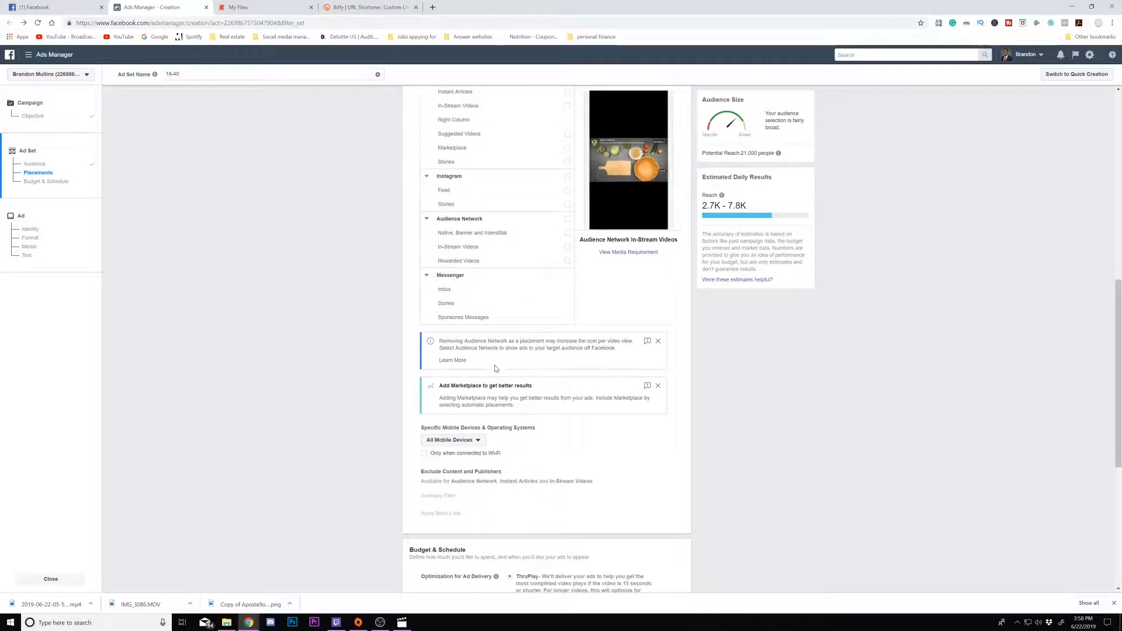
pyautogui.scroll(2, 496, 327)
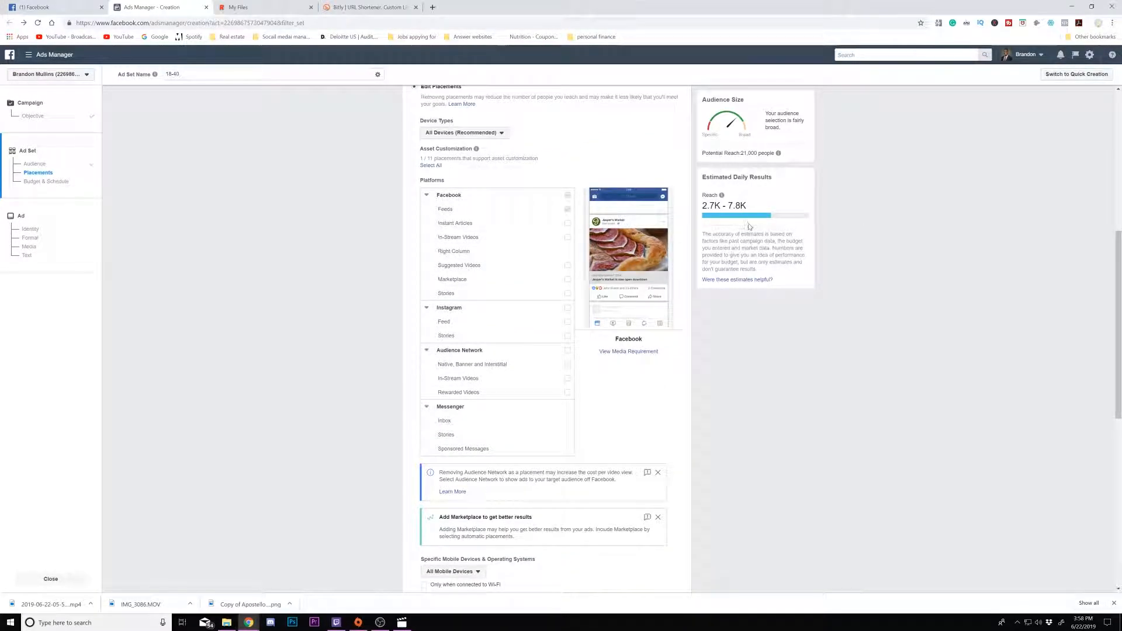
pyautogui.scroll(-4, 607, 373)
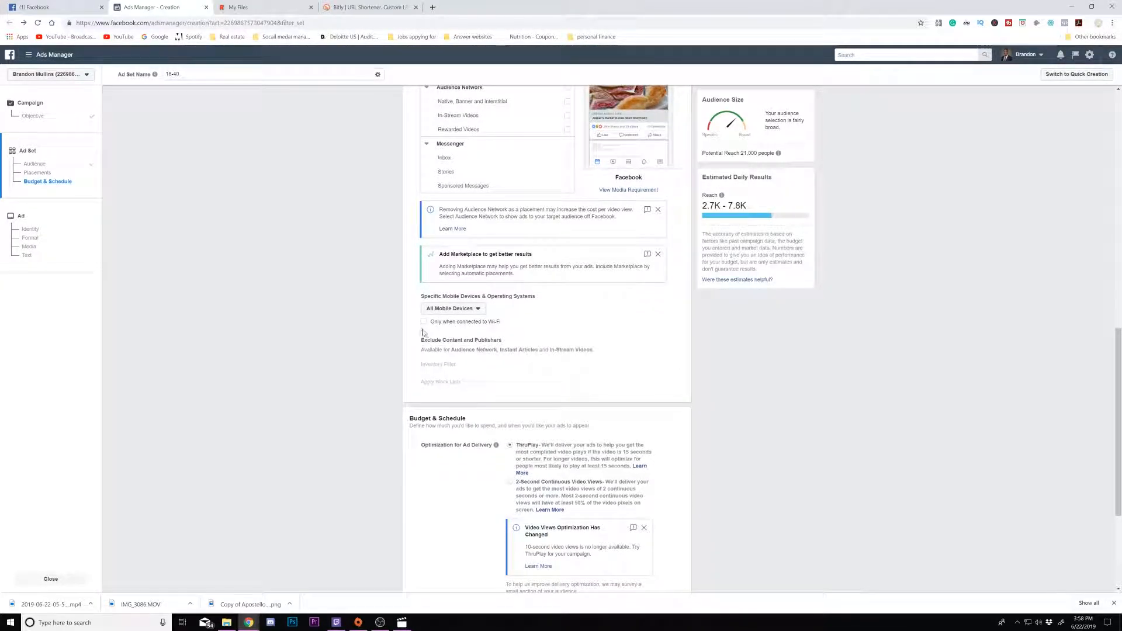
# - Restrict mobile delivery to Wi-Fi connections only and dismiss the video views optimization notice
pyautogui.click(425, 323)
pyautogui.scroll(-3, 531, 325)
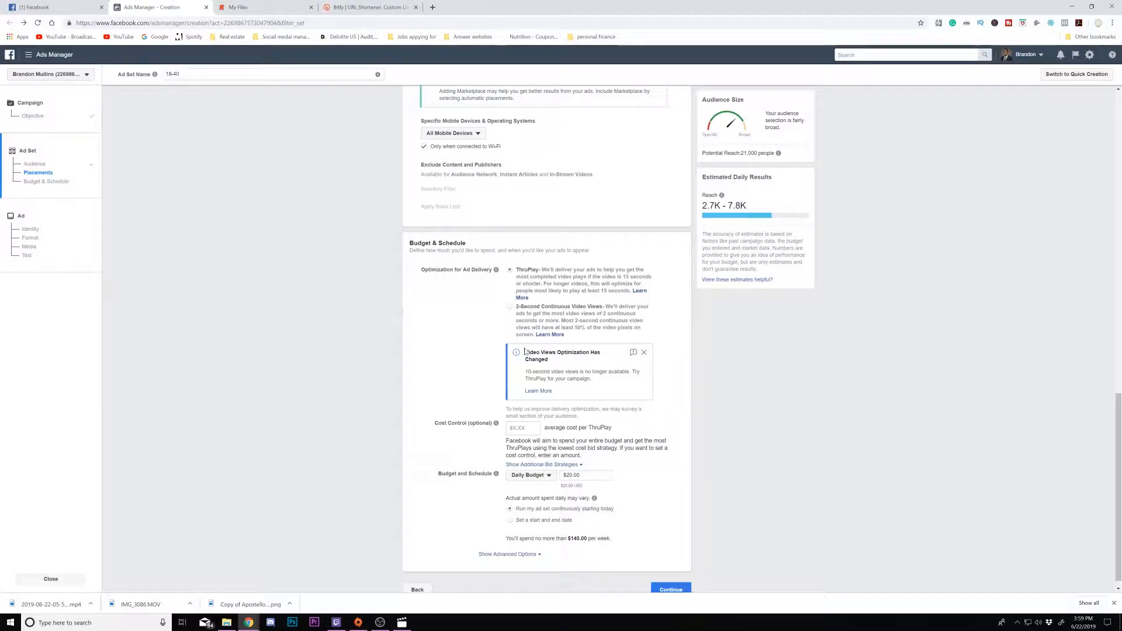
pyautogui.click(644, 354)
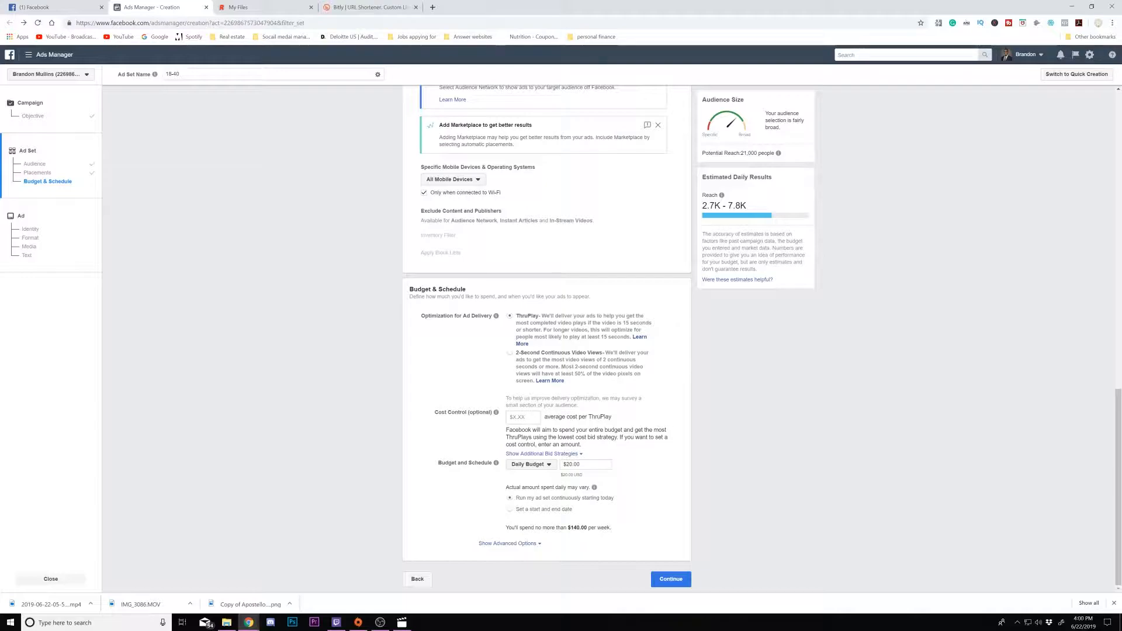
# - Set the cost control to $10 per ThruPlay and the daily budget to $5, then continue to the ad
pyautogui.click(523, 417)
pyautogui.write('1')
pyautogui.write('0')
pyautogui.doubleClick(579, 464)
pyautogui.write('5')
pyautogui.click(624, 458)
pyautogui.moveTo(595, 488)
pyautogui.click(664, 582)
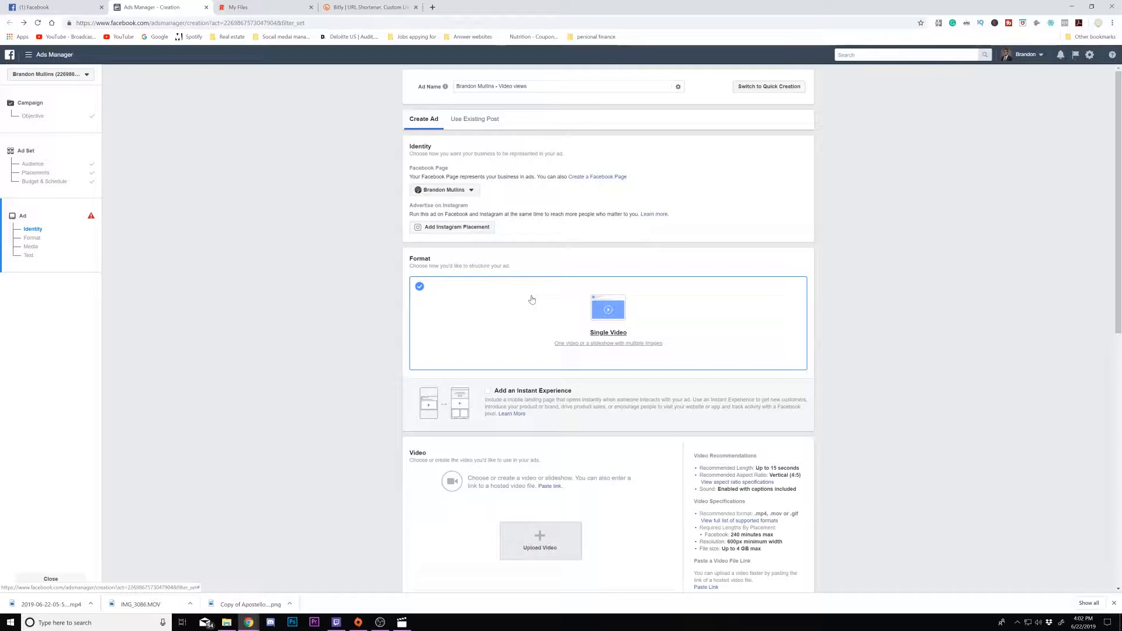
pyautogui.scroll(-1, 532, 300)
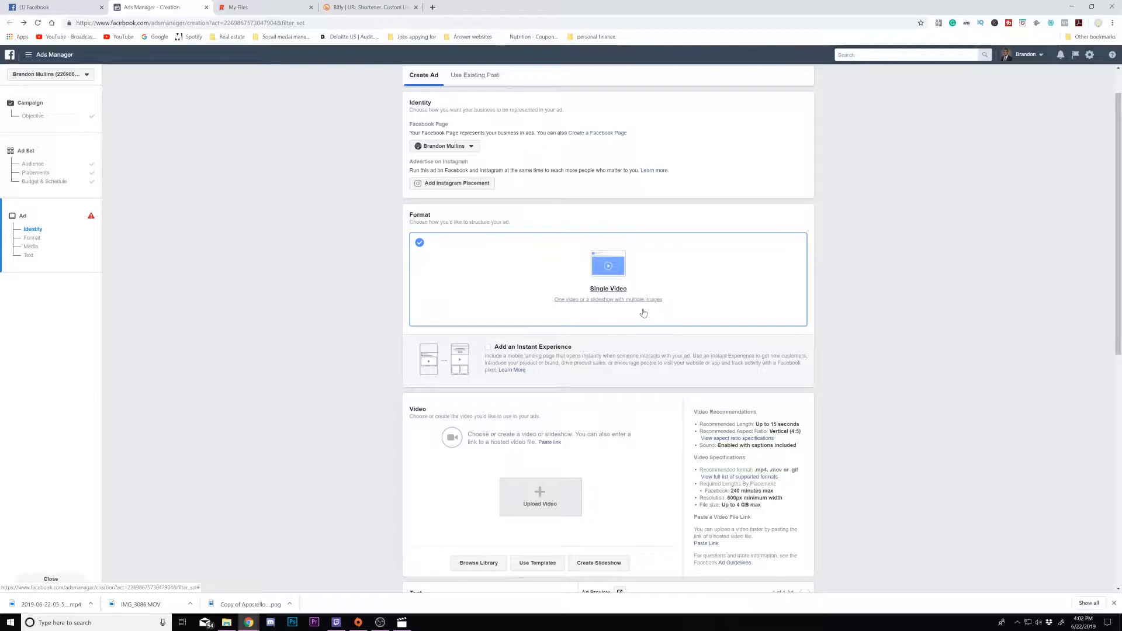
pyautogui.scroll(-3, 643, 313)
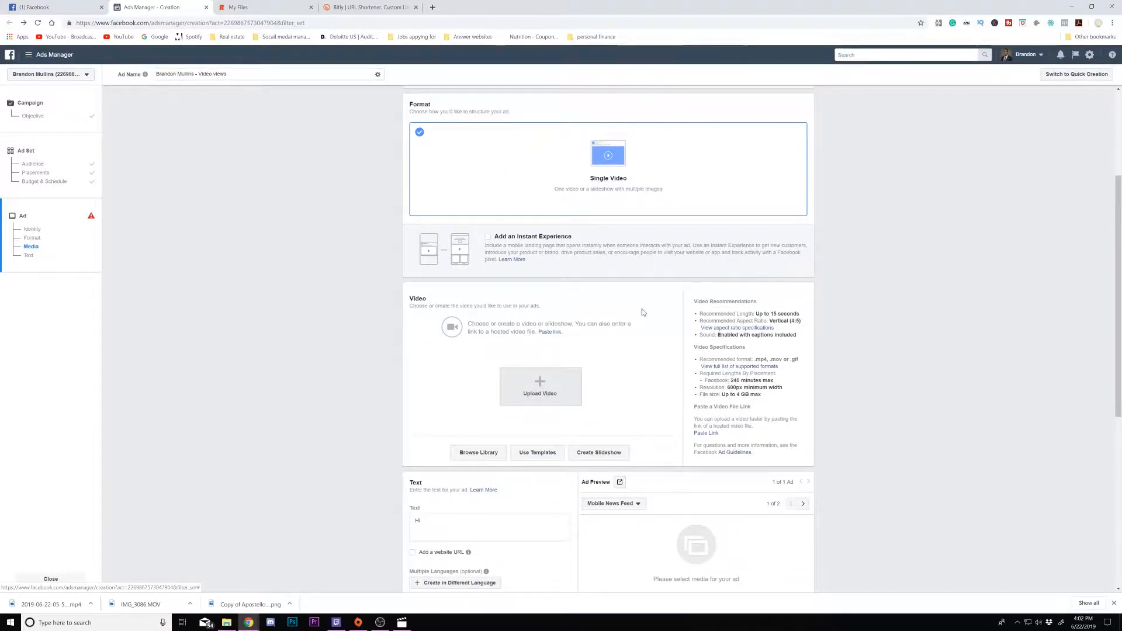
pyautogui.click(558, 293)
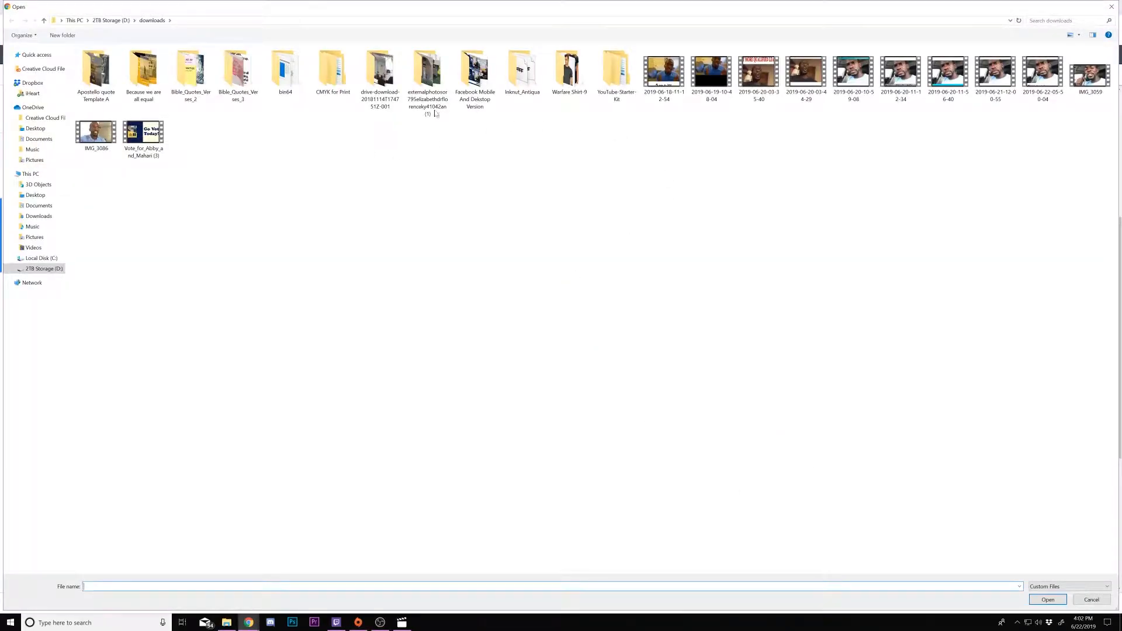
pyautogui.doubleClick(1059, 87)
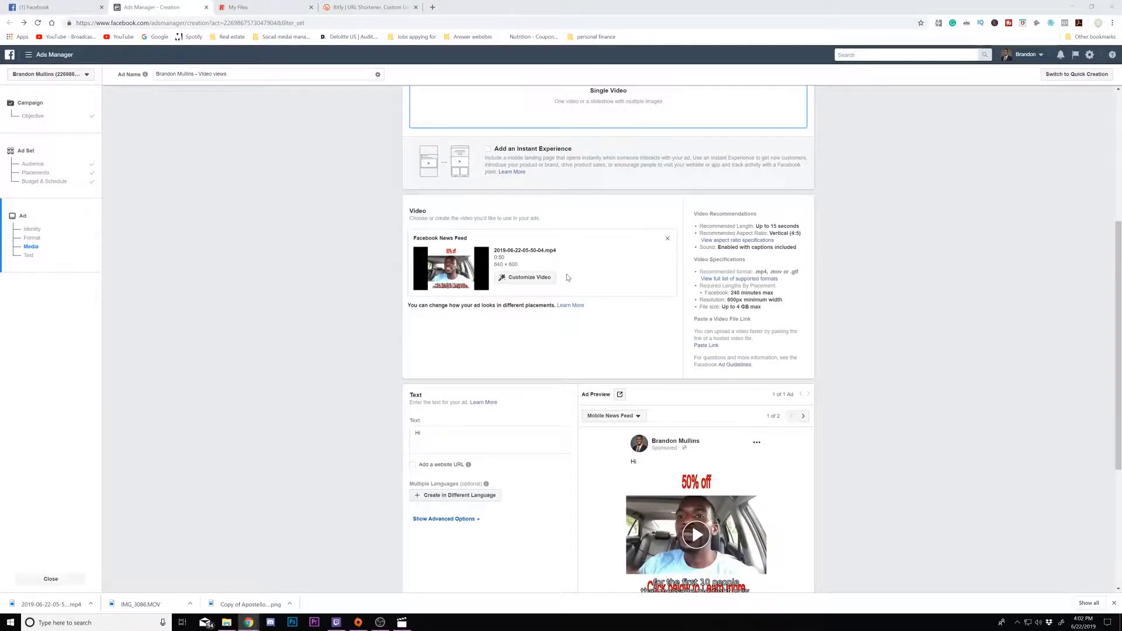
# - Open the video customization thumbnail options and bring up the video in the media player
pyautogui.click(529, 277)
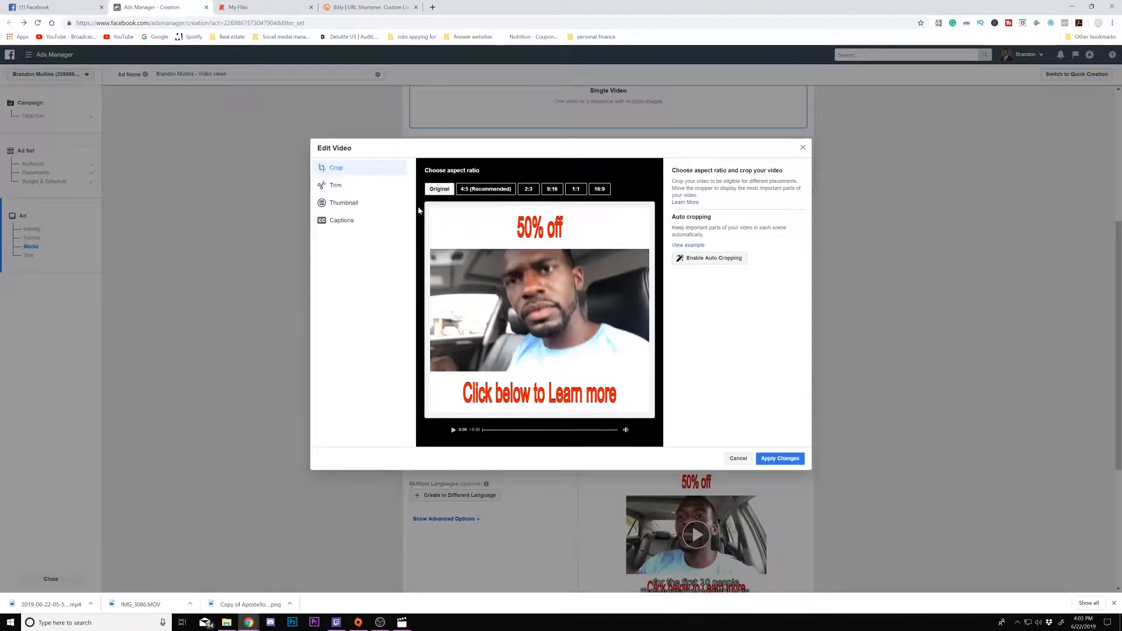
pyautogui.click(370, 205)
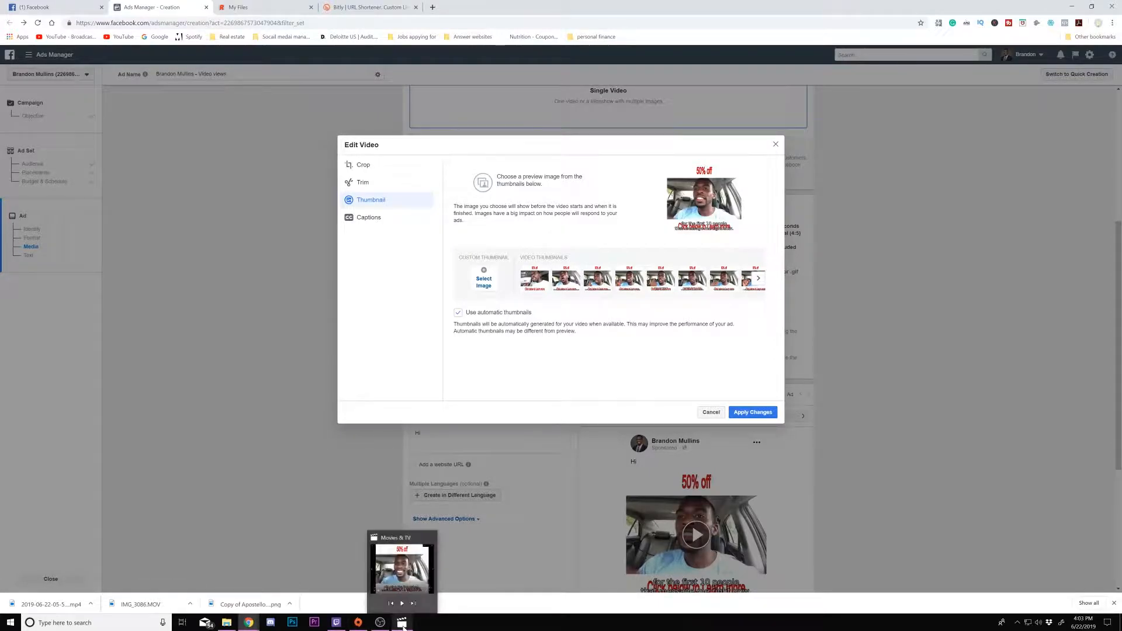
pyautogui.click(403, 569)
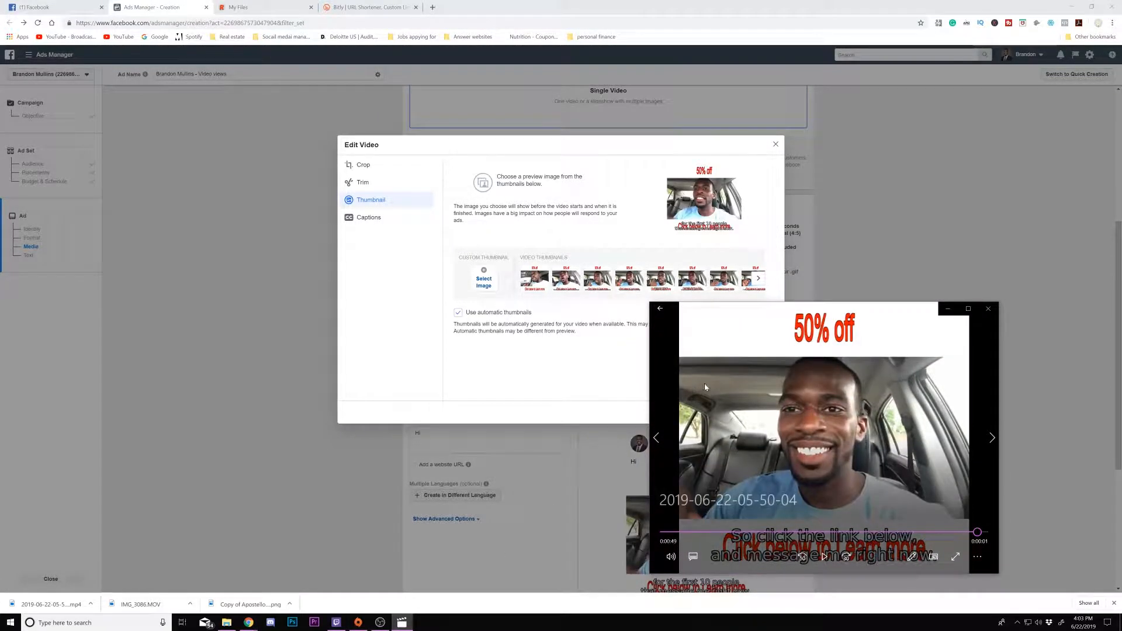
# - Launch Snipping Tool and capture a rectangular snip of the video frame showing the presenter
pyautogui.click(101, 625)
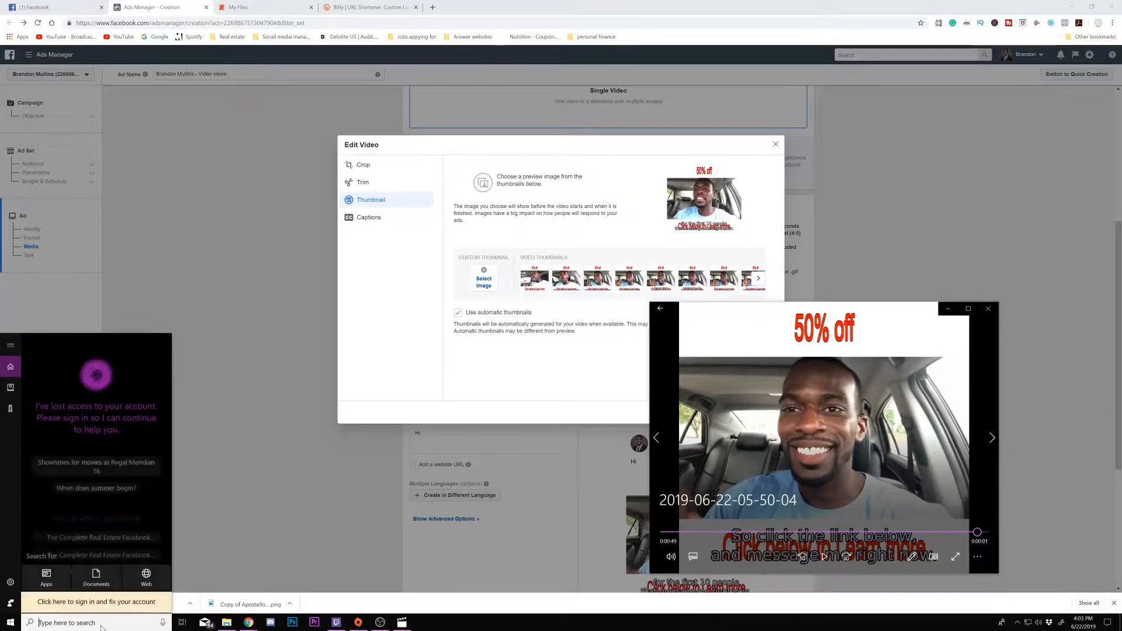
pyautogui.write('sni')
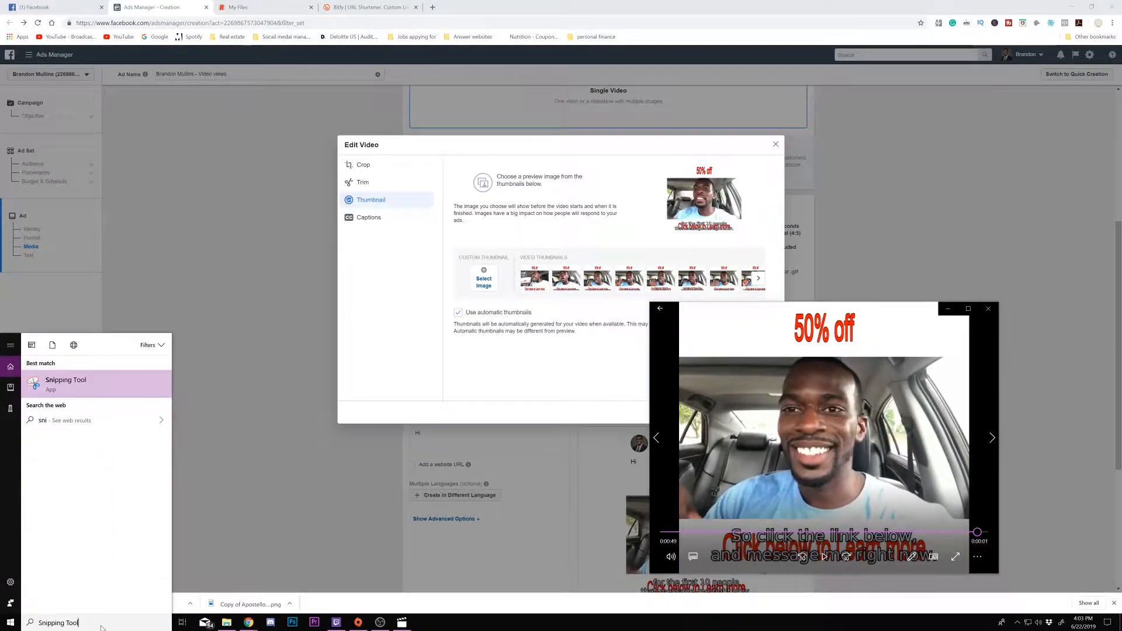
pyautogui.press('Return')
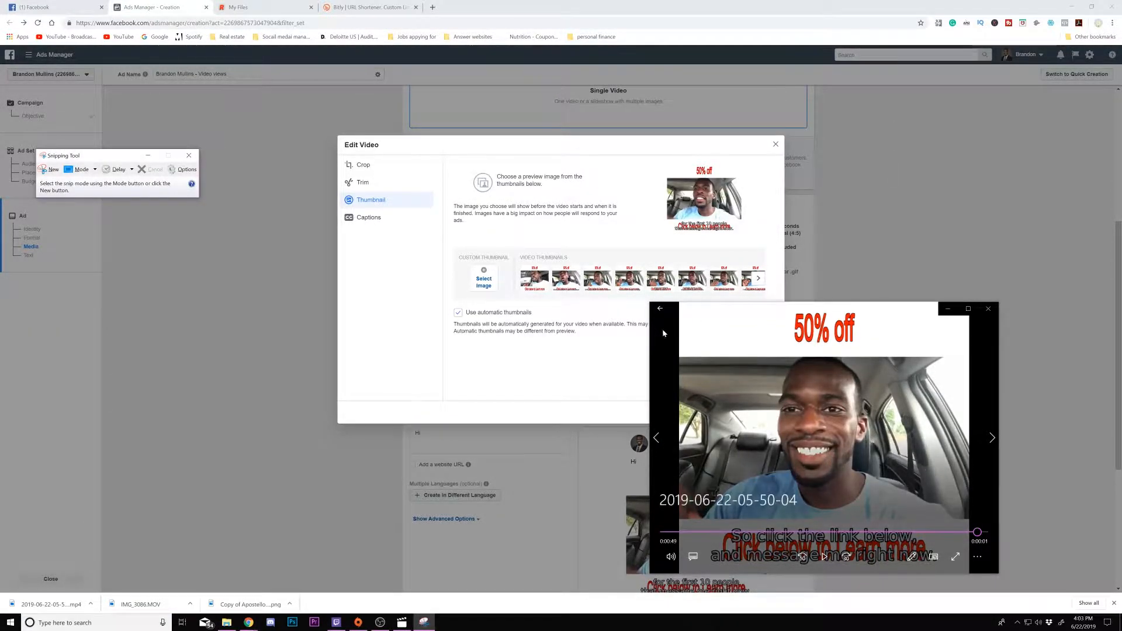
pyautogui.click(81, 169)
pyautogui.click(77, 191)
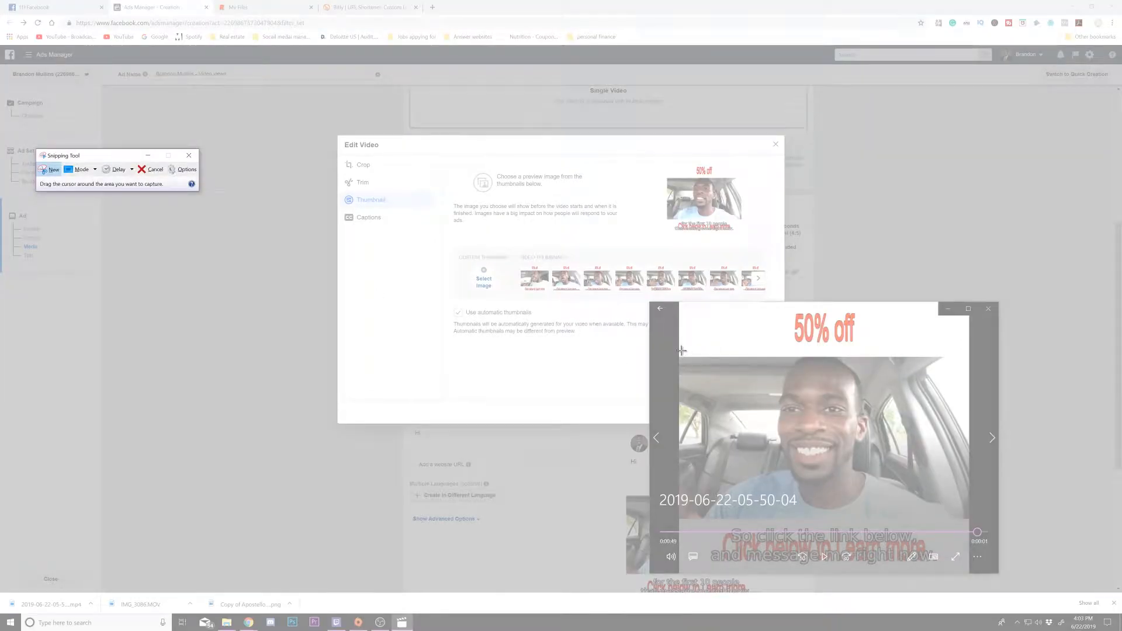
pyautogui.moveTo(681, 351); pyautogui.dragTo(968, 521)
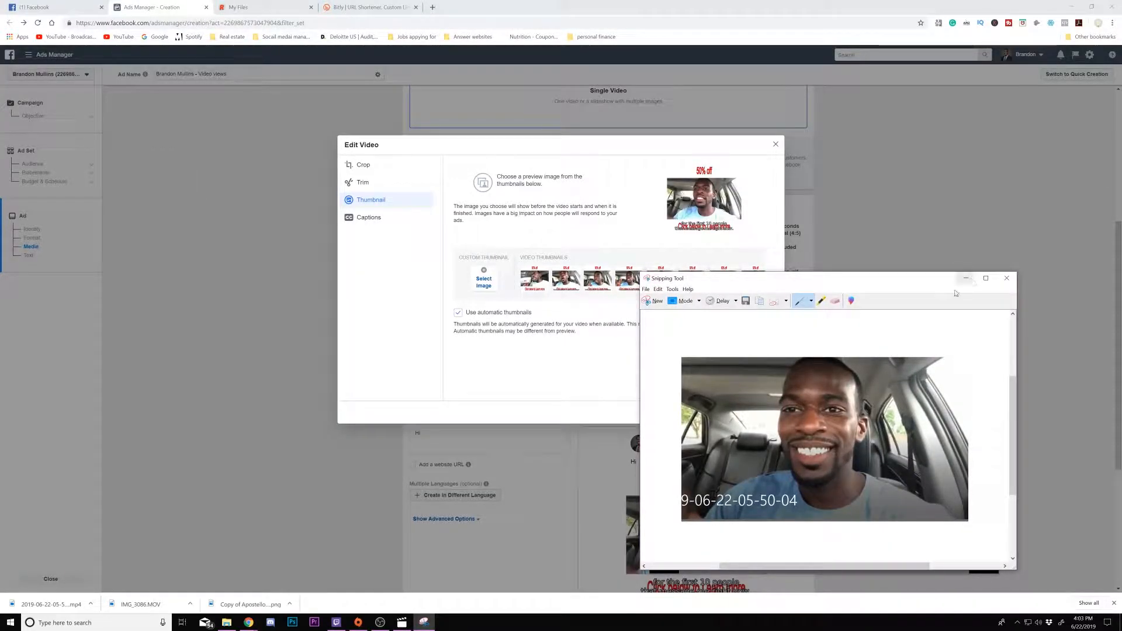
# - Save the snip as dgfsadr, then close Snipping Tool and minimize the video player
pyautogui.click(646, 290)
pyautogui.click(655, 309)
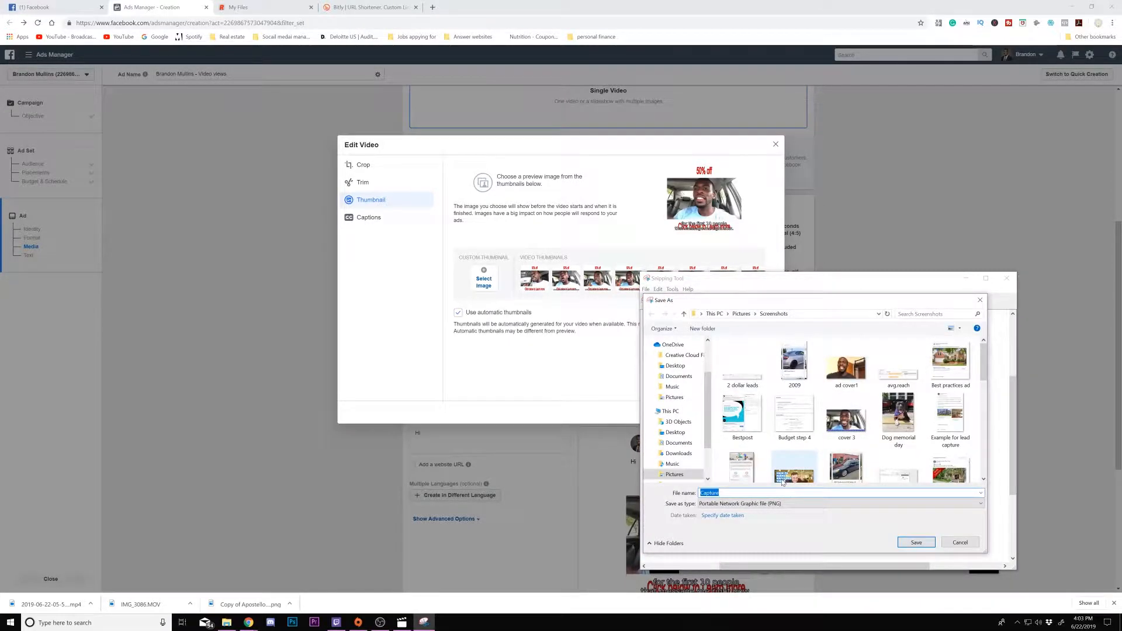
pyautogui.write('dgfsadr')
pyautogui.click(917, 541)
pyautogui.click(1006, 279)
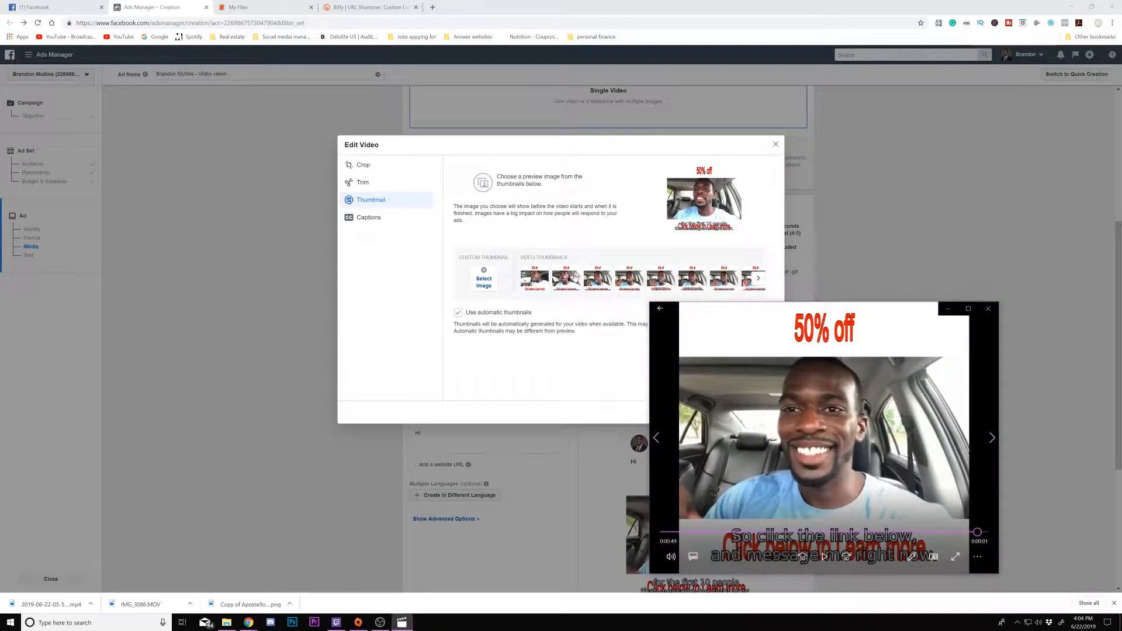
pyautogui.click(948, 309)
# - Upload the dgfsadr screenshot from the Screenshots folder and select it as the custom thumbnail
pyautogui.click(495, 275)
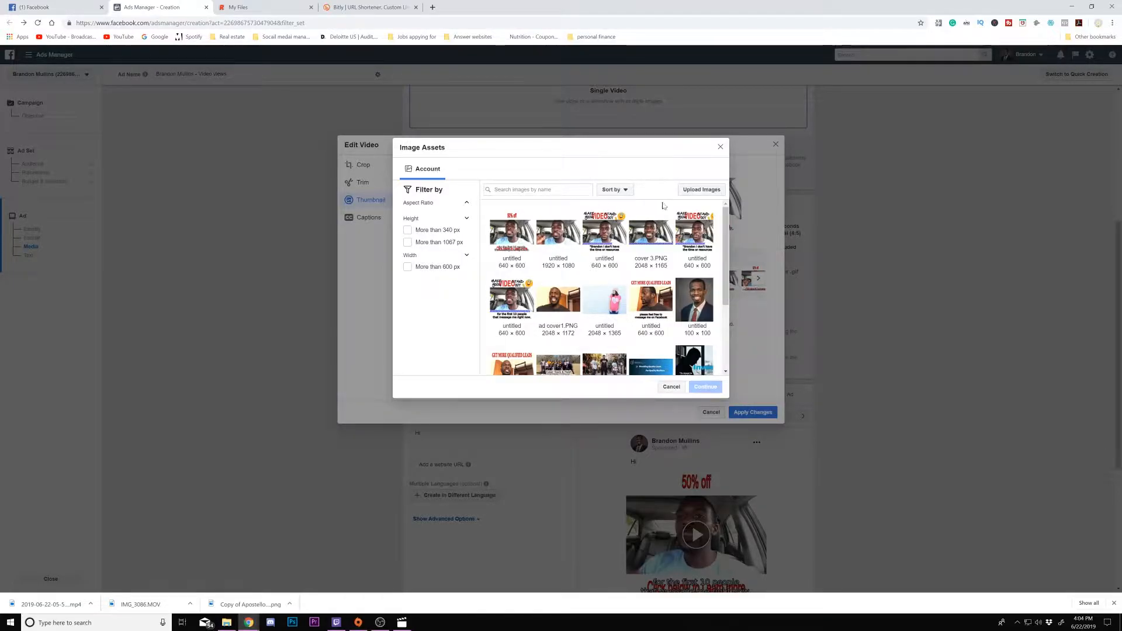
pyautogui.click(701, 189)
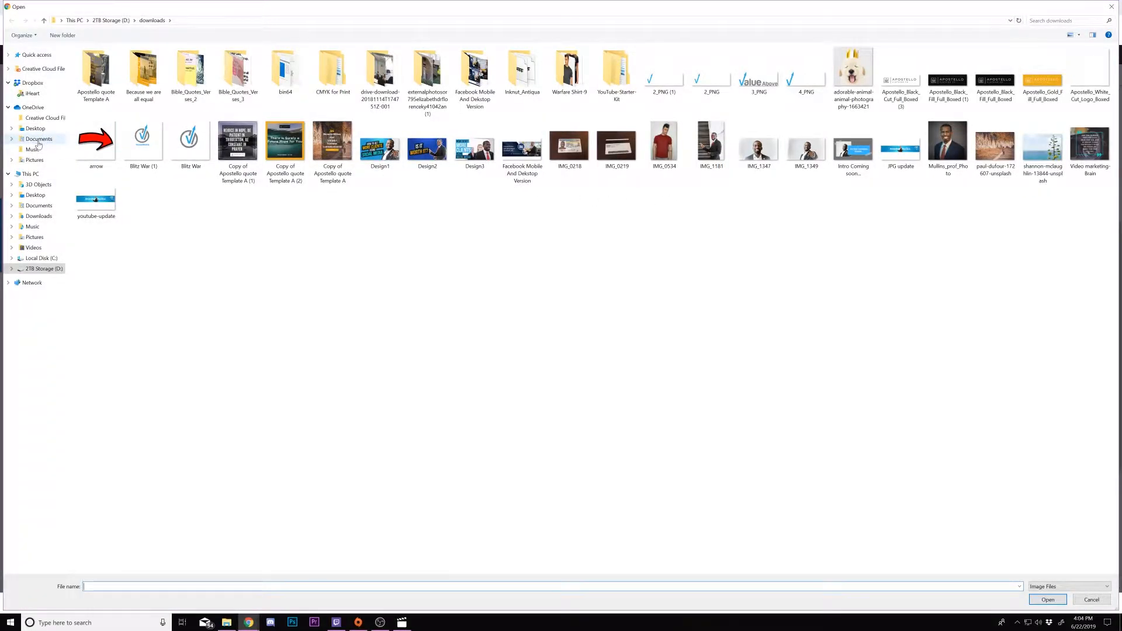
pyautogui.click(34, 159)
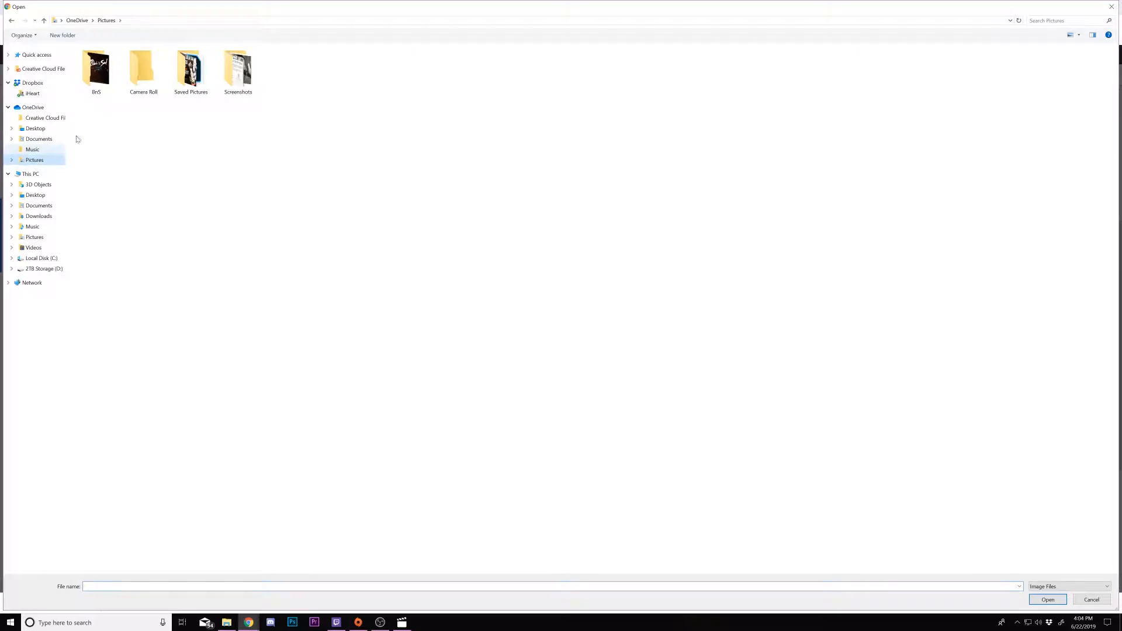
pyautogui.doubleClick(237, 69)
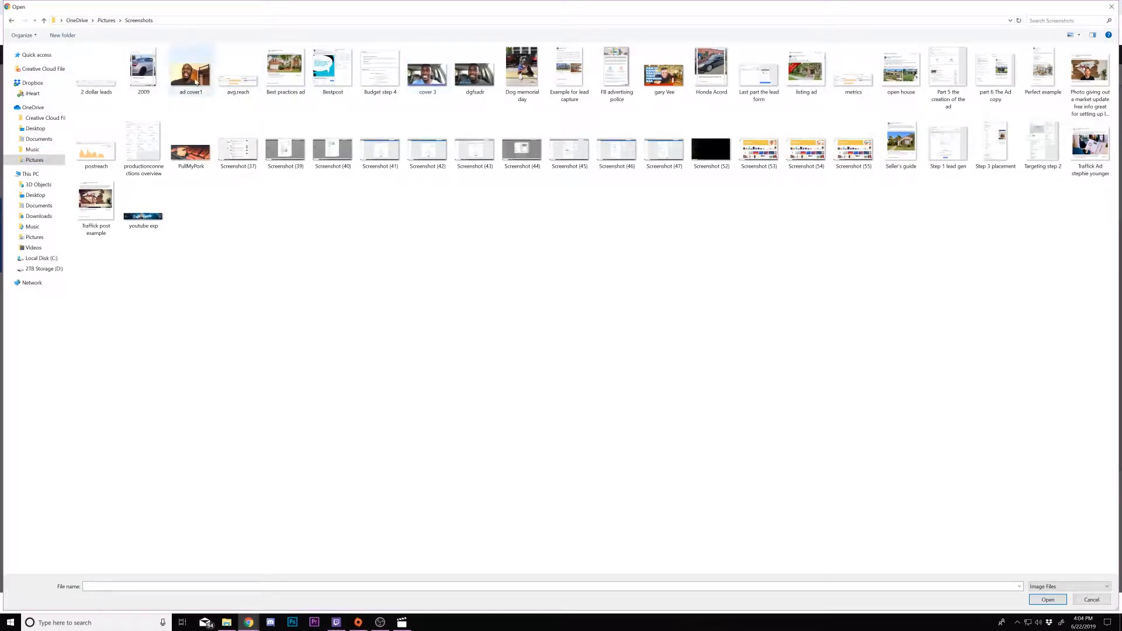
pyautogui.doubleClick(477, 83)
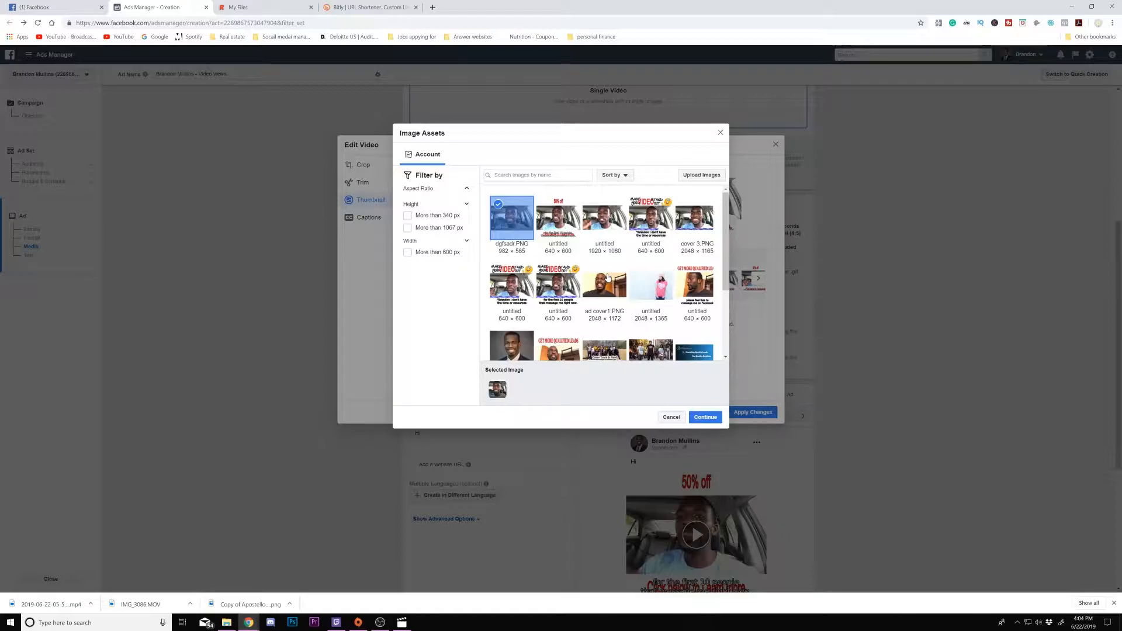
pyautogui.click(704, 419)
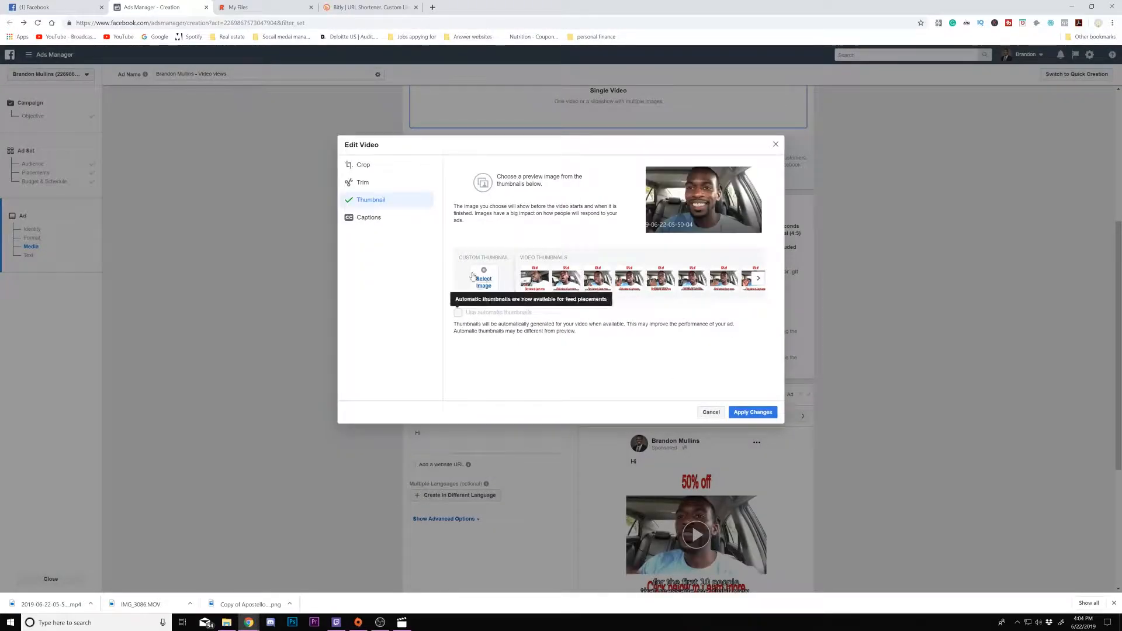
# - Open the Captions options and glance at the Rev and Bitly tabs before returning to Ads Manager
pyautogui.click(376, 227)
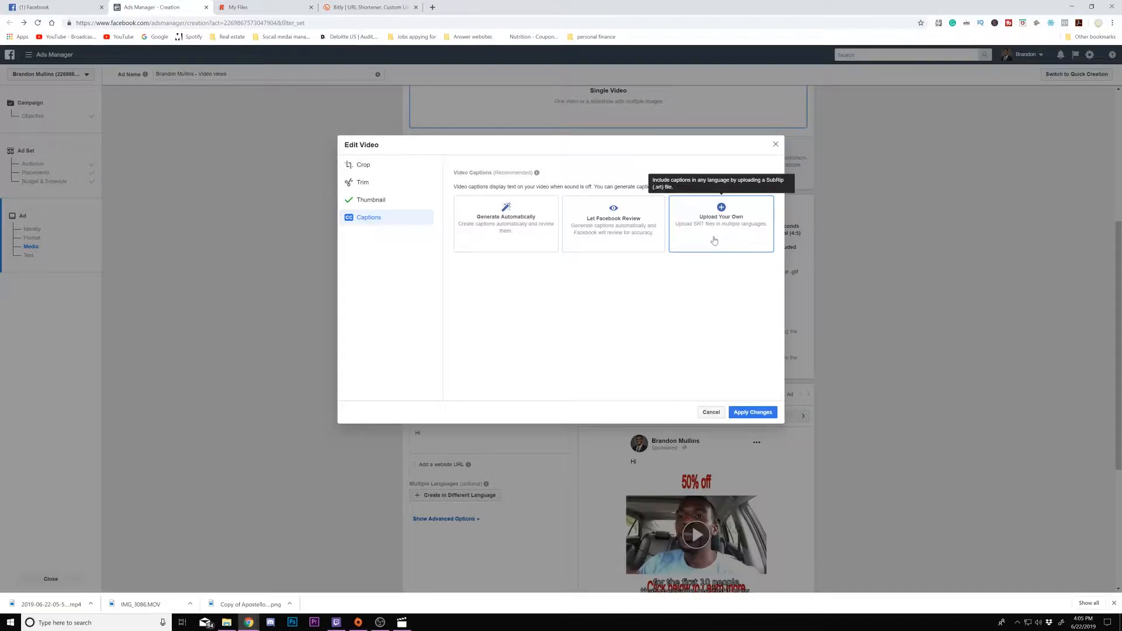
pyautogui.click(251, 12)
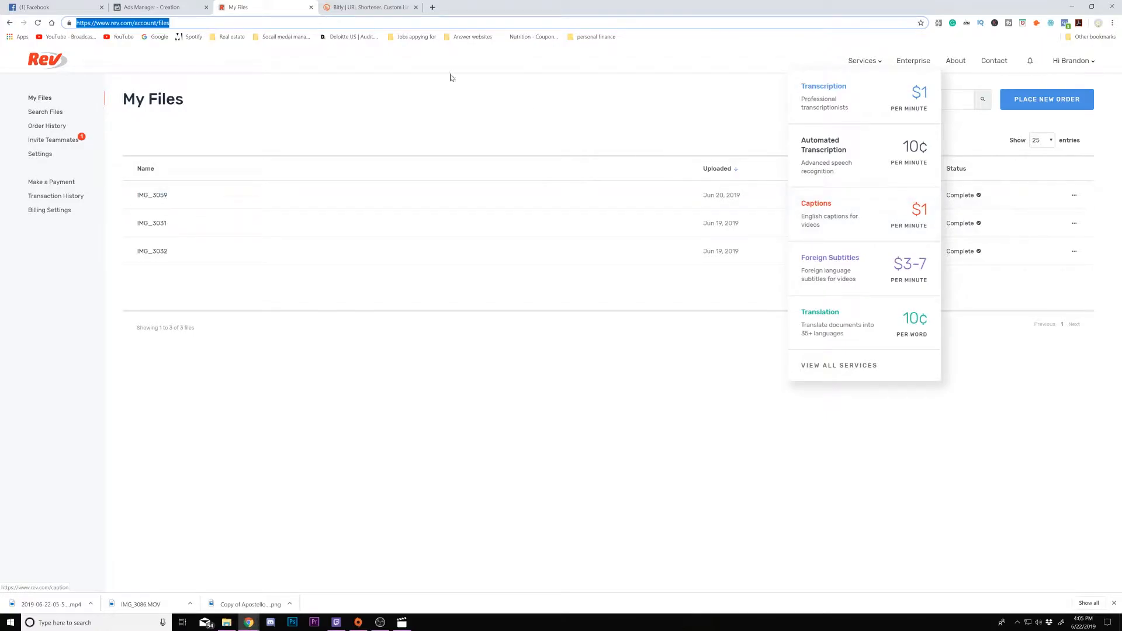
pyautogui.click(342, 4)
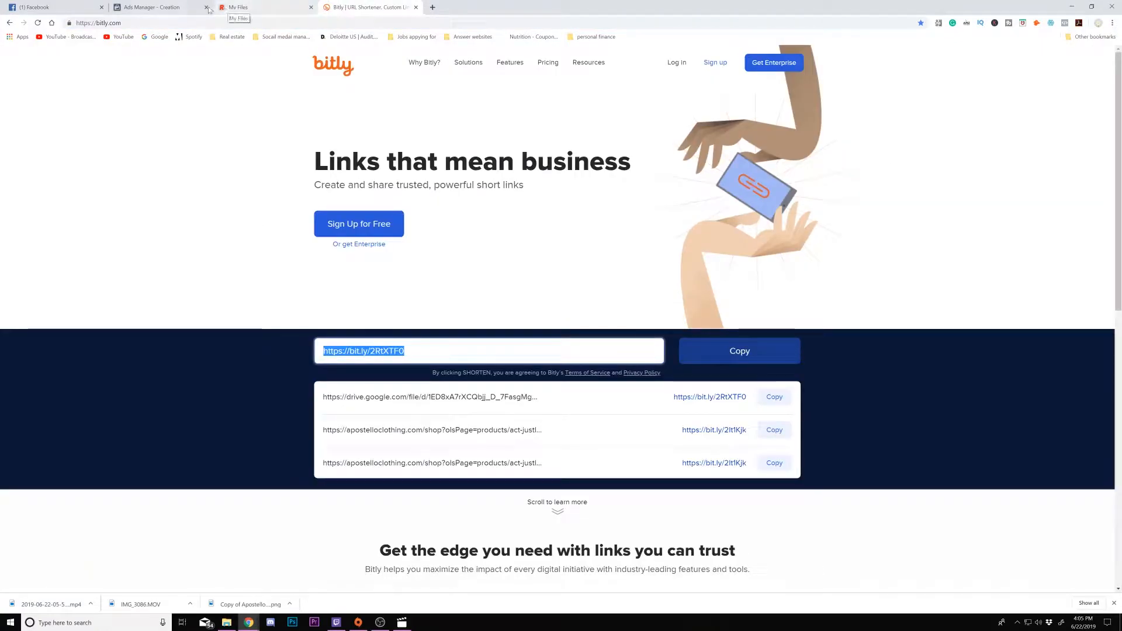
pyautogui.click(168, 11)
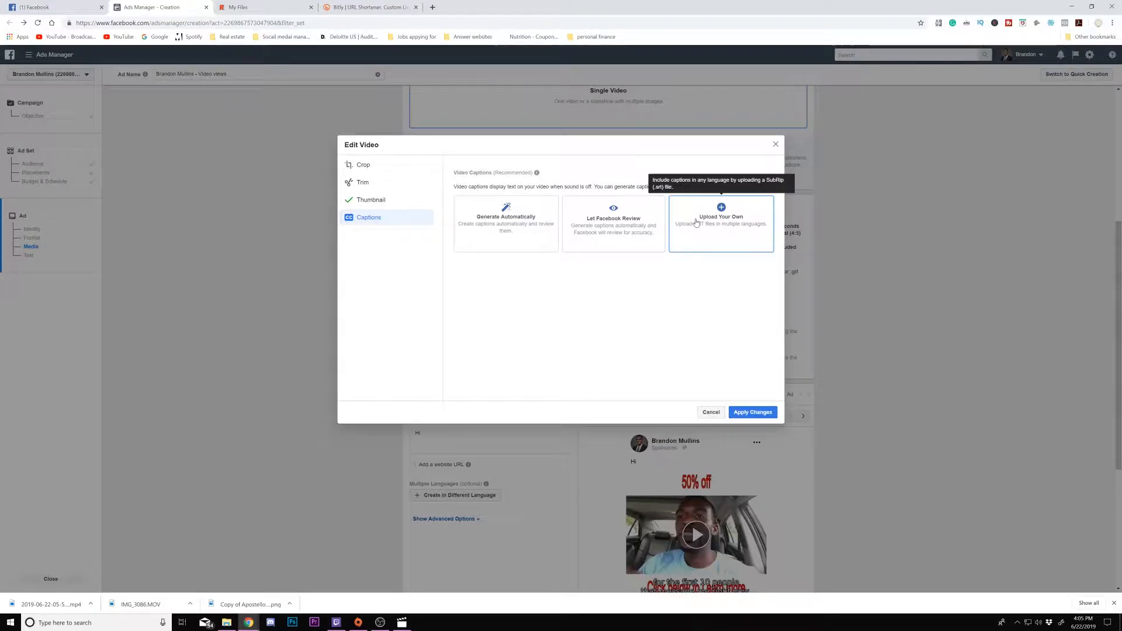
# - Try to upload IMG_3059.srt as your own captions file, then cancel and close the video editor
pyautogui.click(696, 221)
pyautogui.click(456, 244)
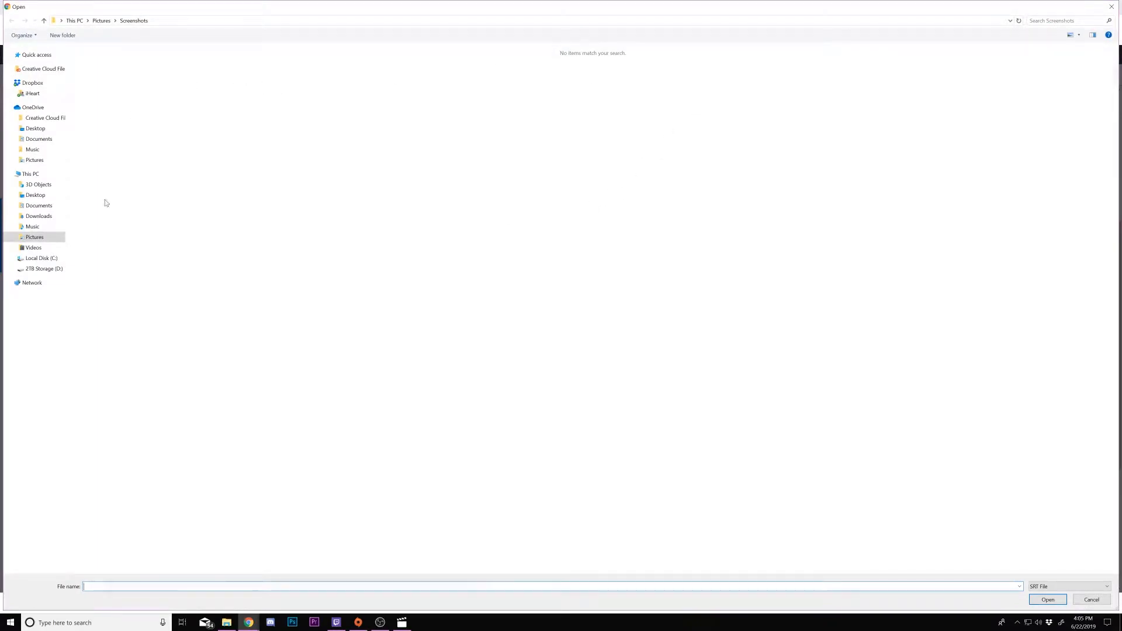
pyautogui.click(41, 268)
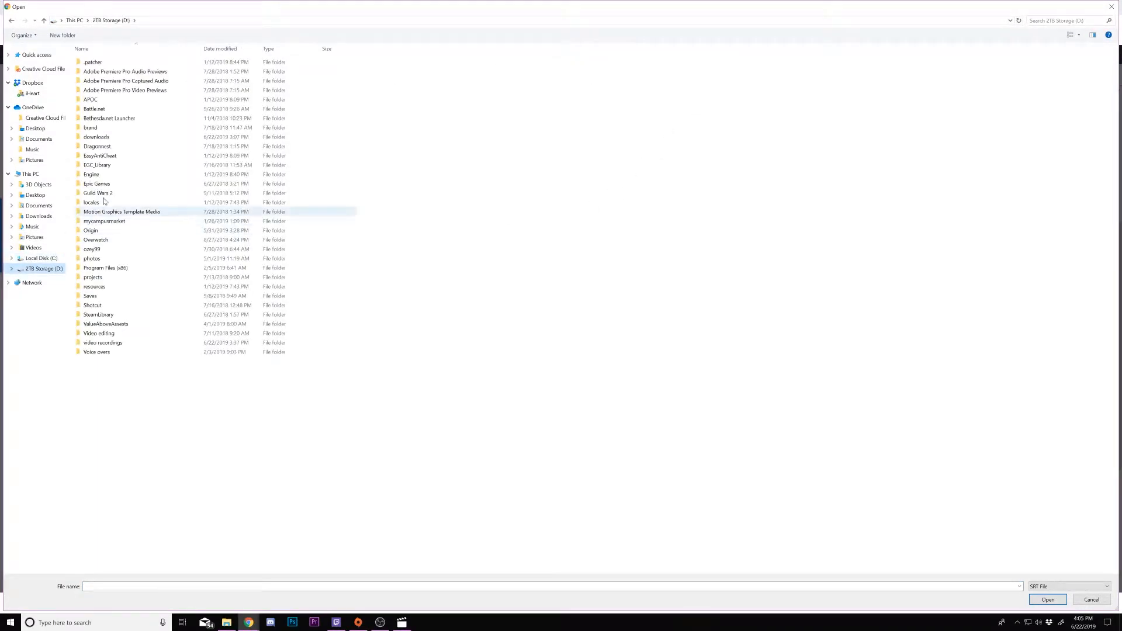
pyautogui.doubleClick(110, 138)
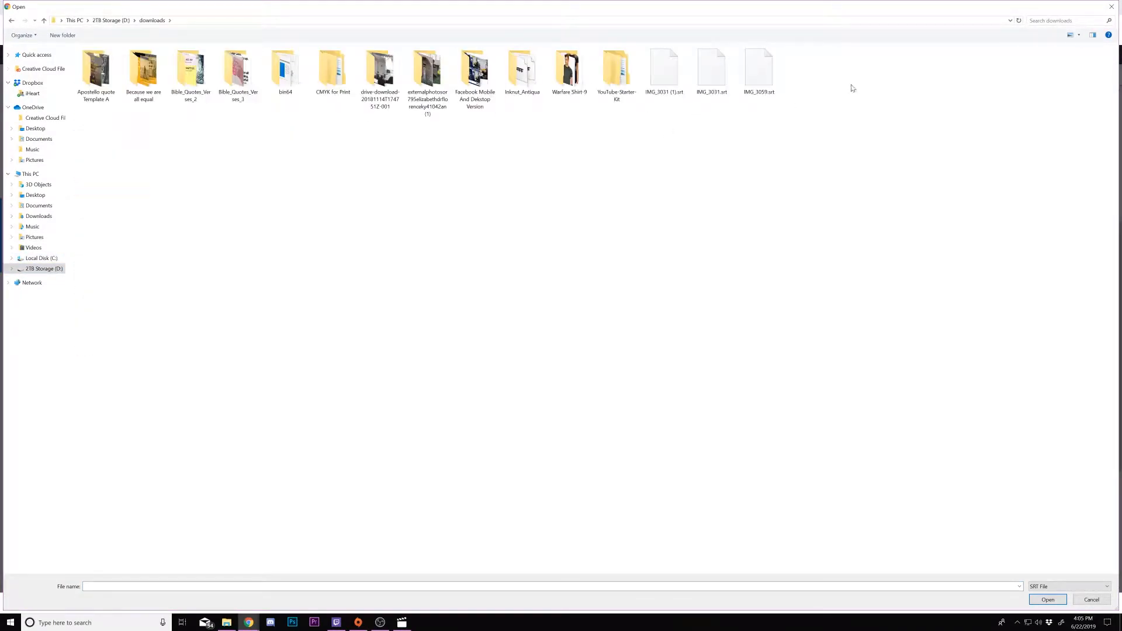
pyautogui.doubleClick(759, 70)
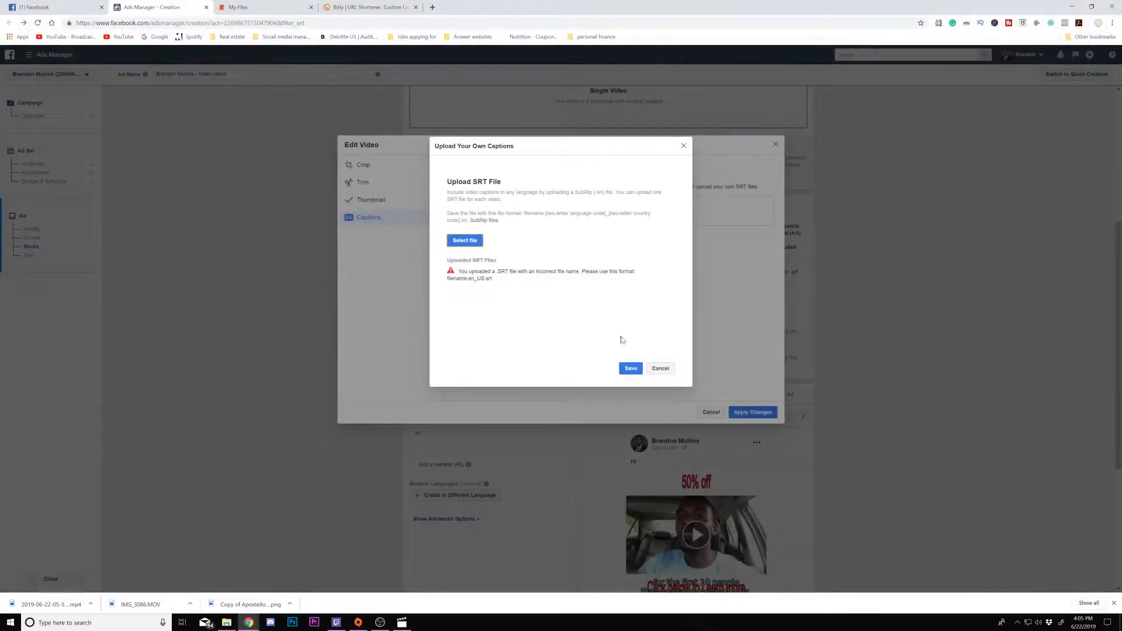
pyautogui.click(664, 368)
pyautogui.click(774, 145)
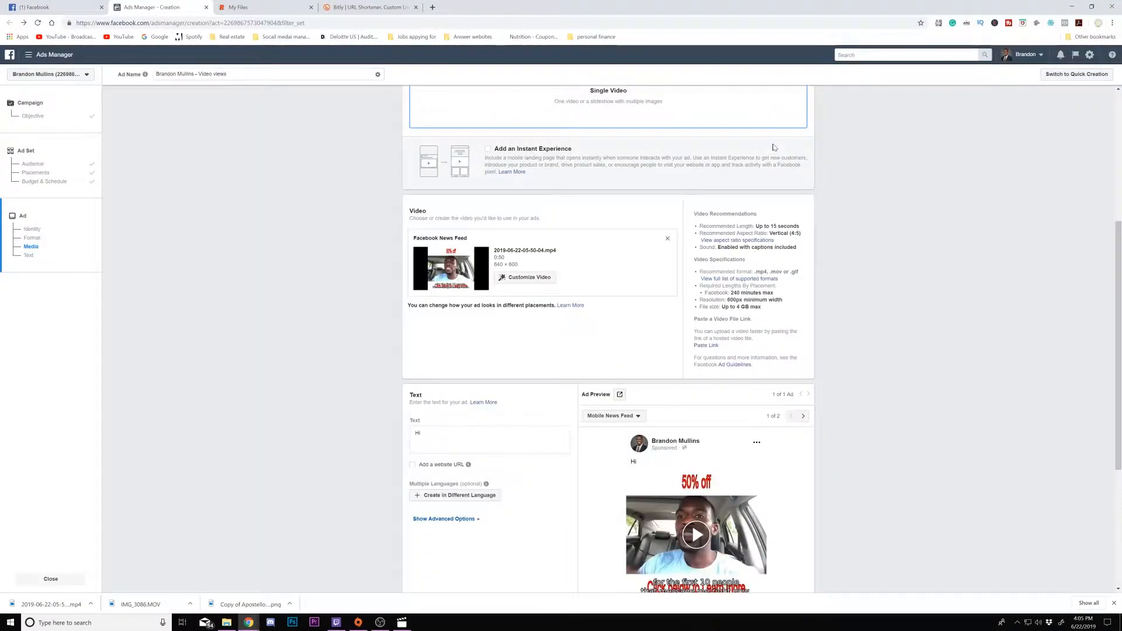
# - Replace the ad's primary text with the pasted copy beginning "Attention Athletes"
pyautogui.scroll(-2, 507, 307)
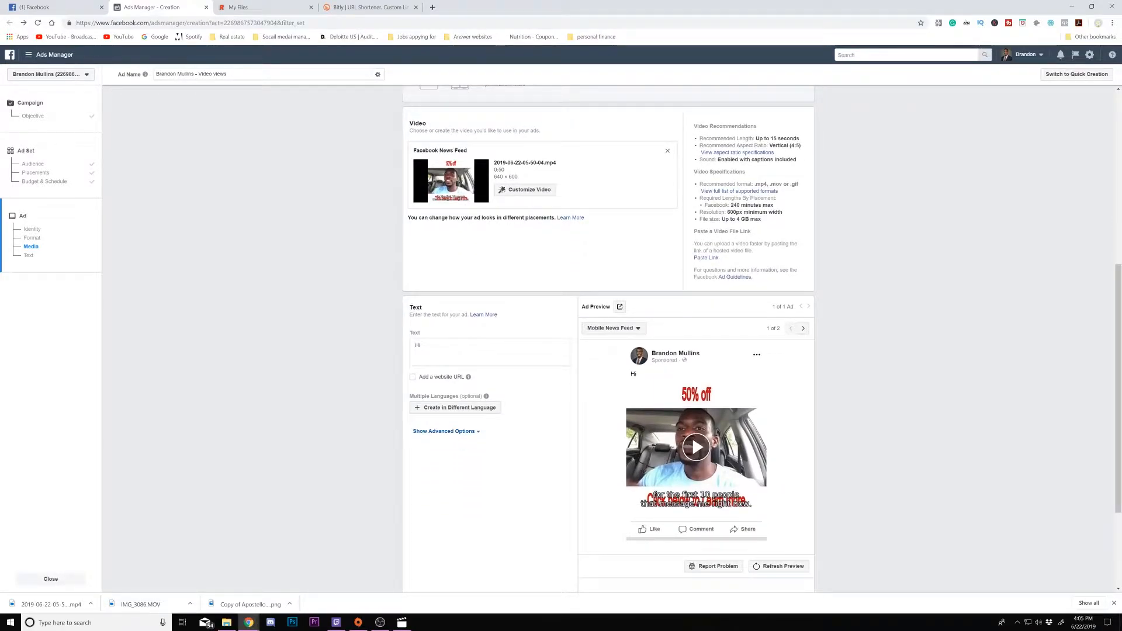
pyautogui.click(422, 346)
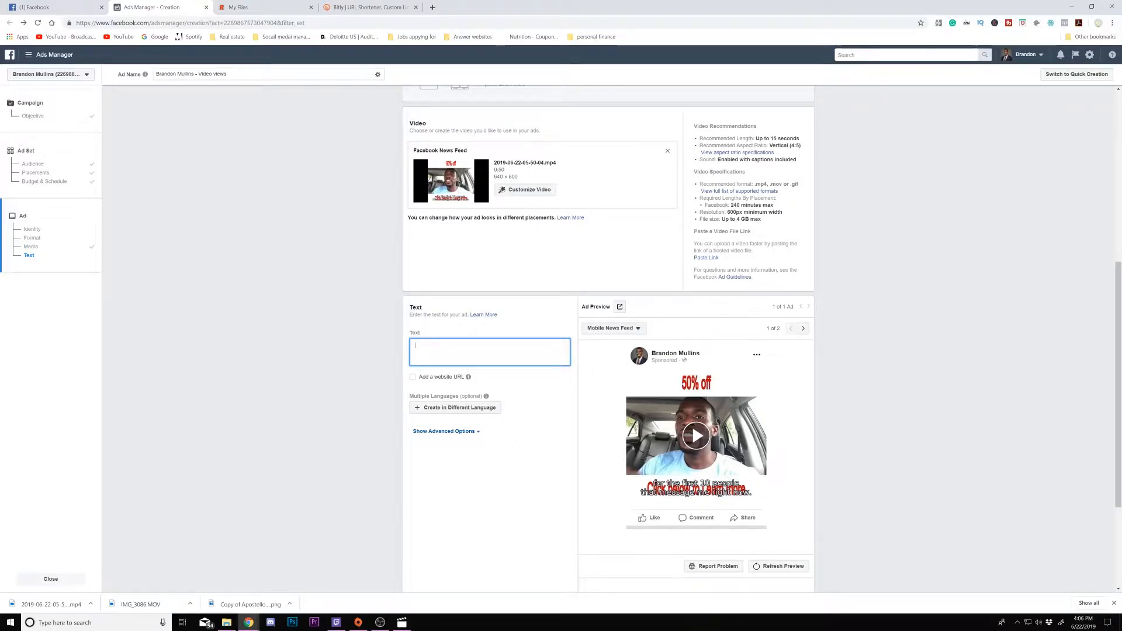
pyautogui.scroll(2, 459, 348)
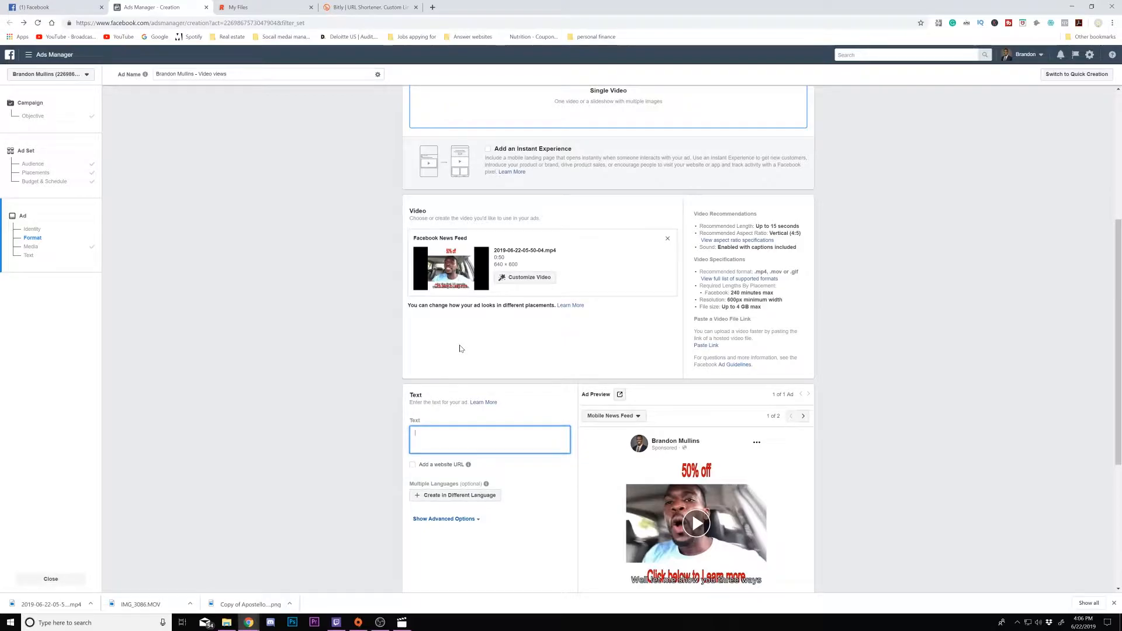
pyautogui.scroll(-1, 608, 316)
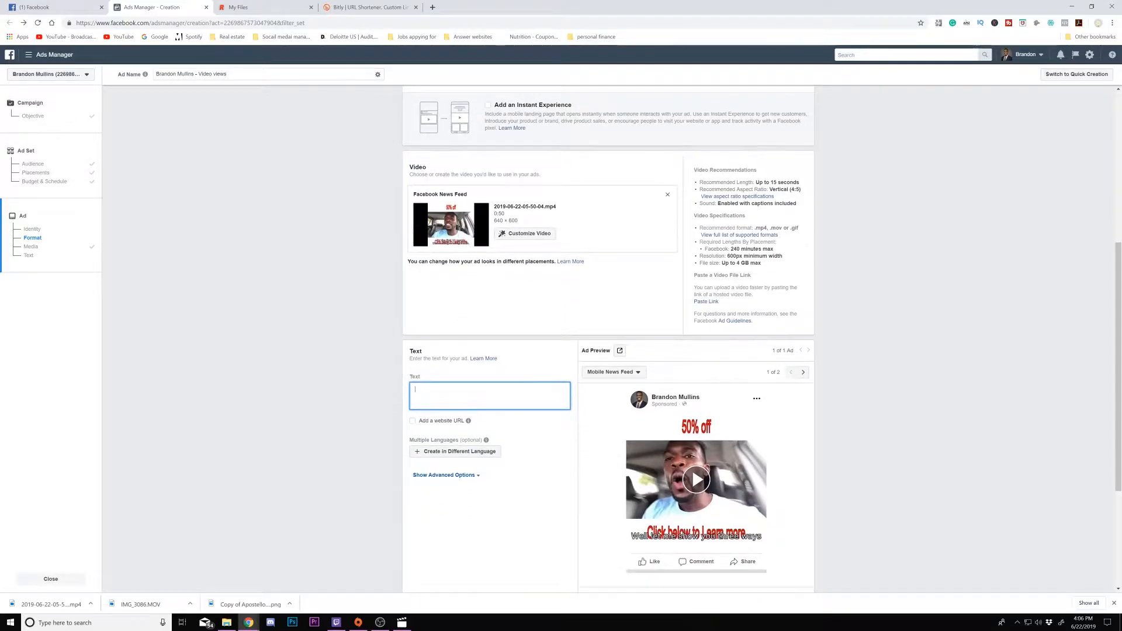
pyautogui.rightClick(452, 394)
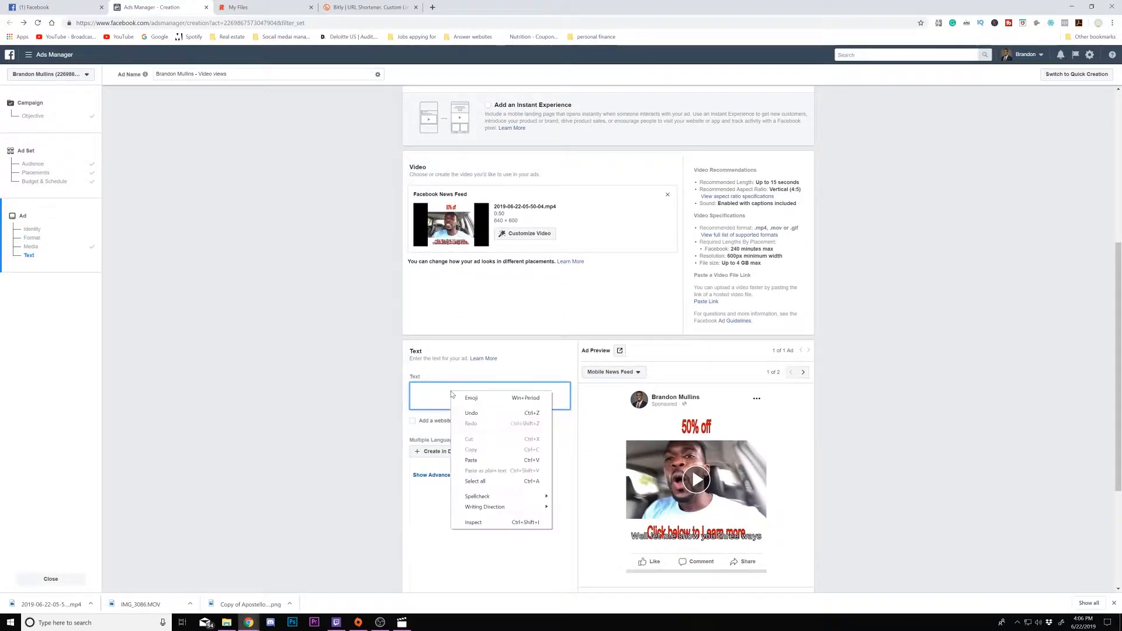
pyautogui.click(469, 460)
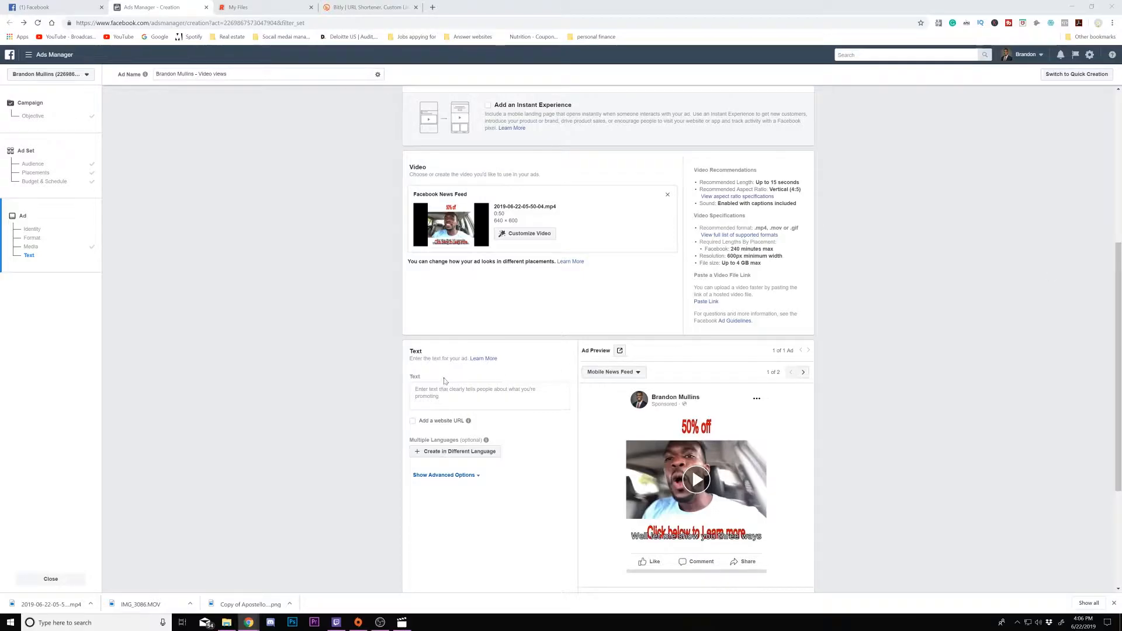
pyautogui.click(433, 390)
pyautogui.rightClick(433, 391)
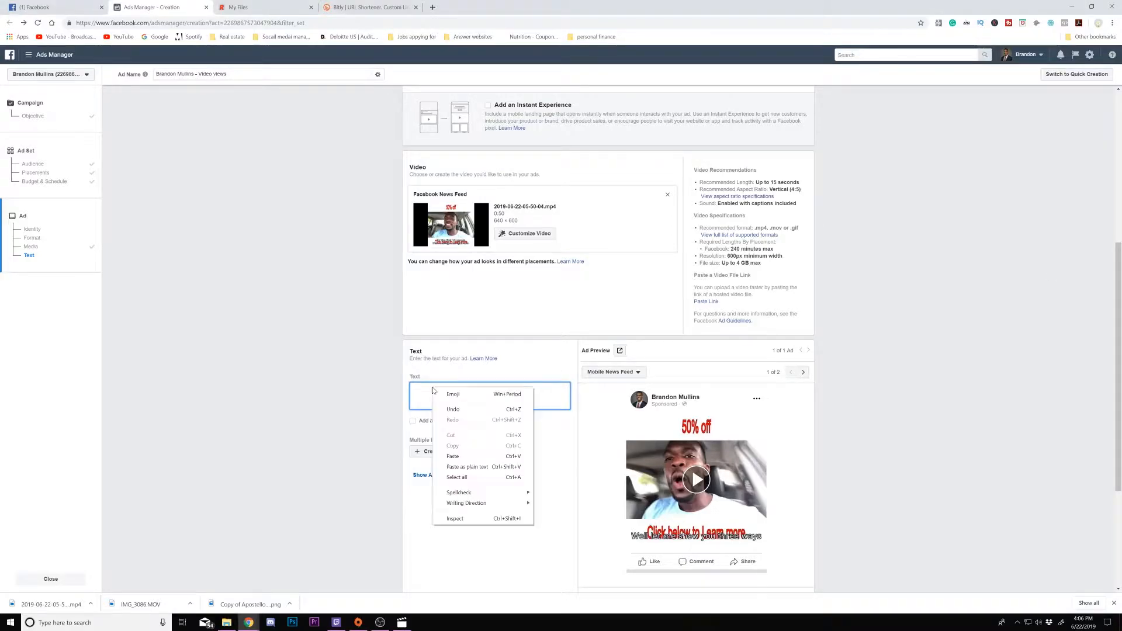
pyautogui.click(453, 456)
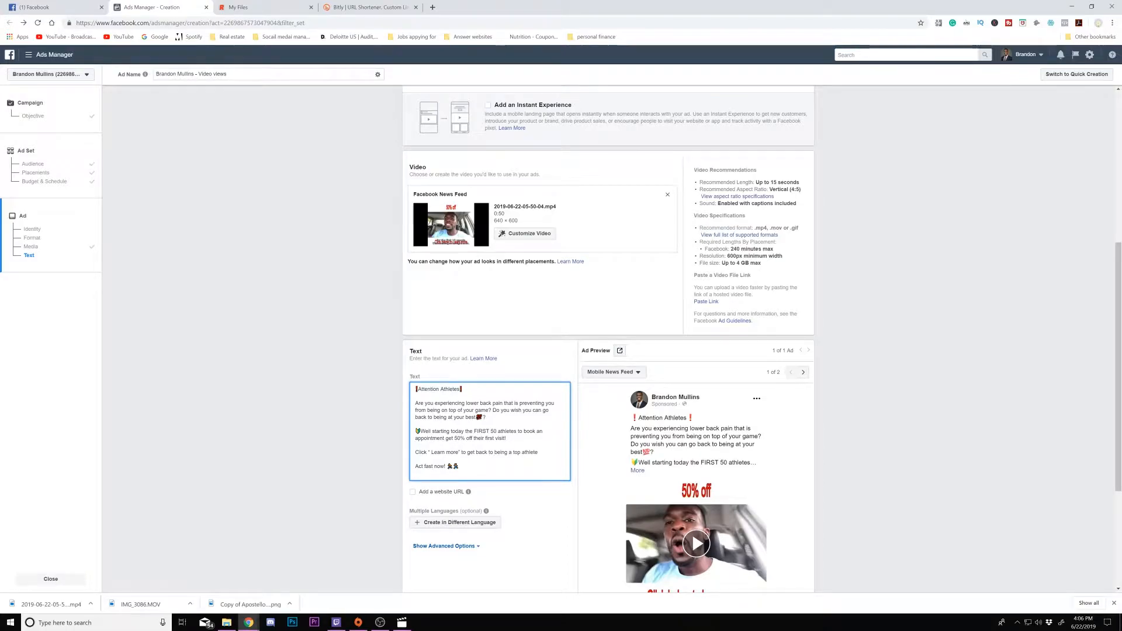
# - Set the video's thumbnail to the dgfsadr custom image and apply the changes
pyautogui.scroll(-1, 762, 319)
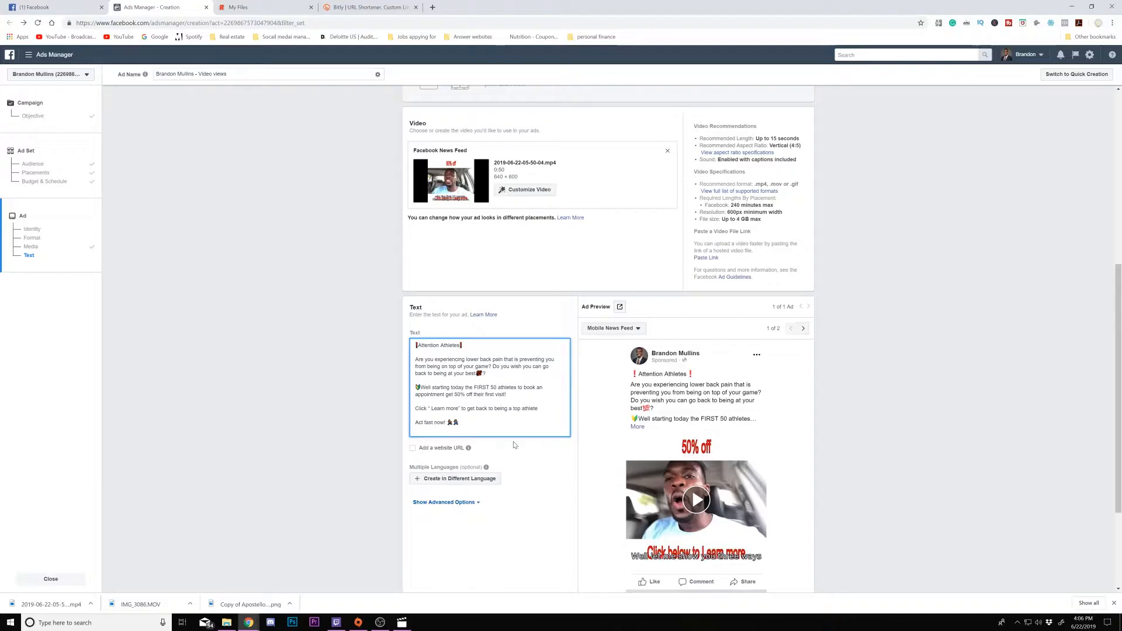
pyautogui.scroll(-2, 513, 446)
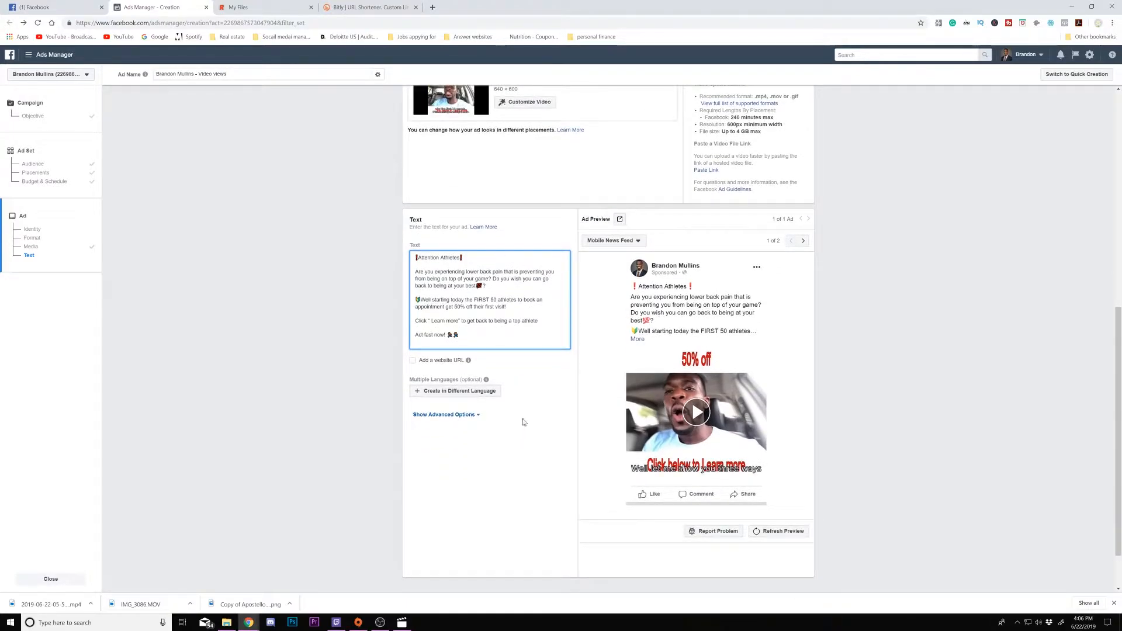
pyautogui.scroll(2, 524, 416)
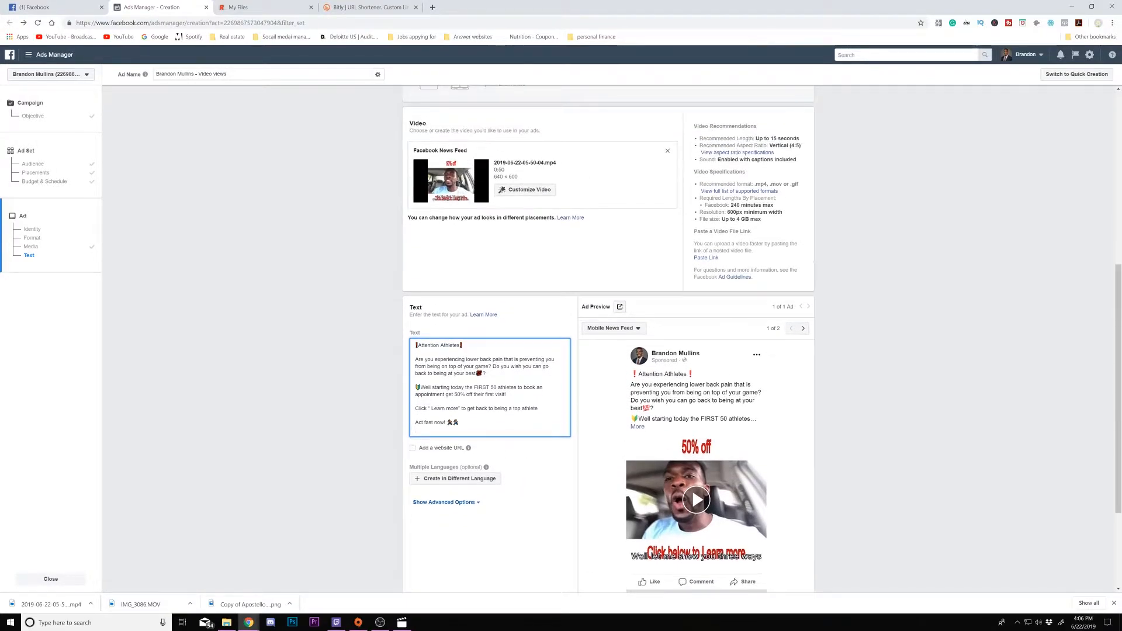
pyautogui.scroll(1, 526, 284)
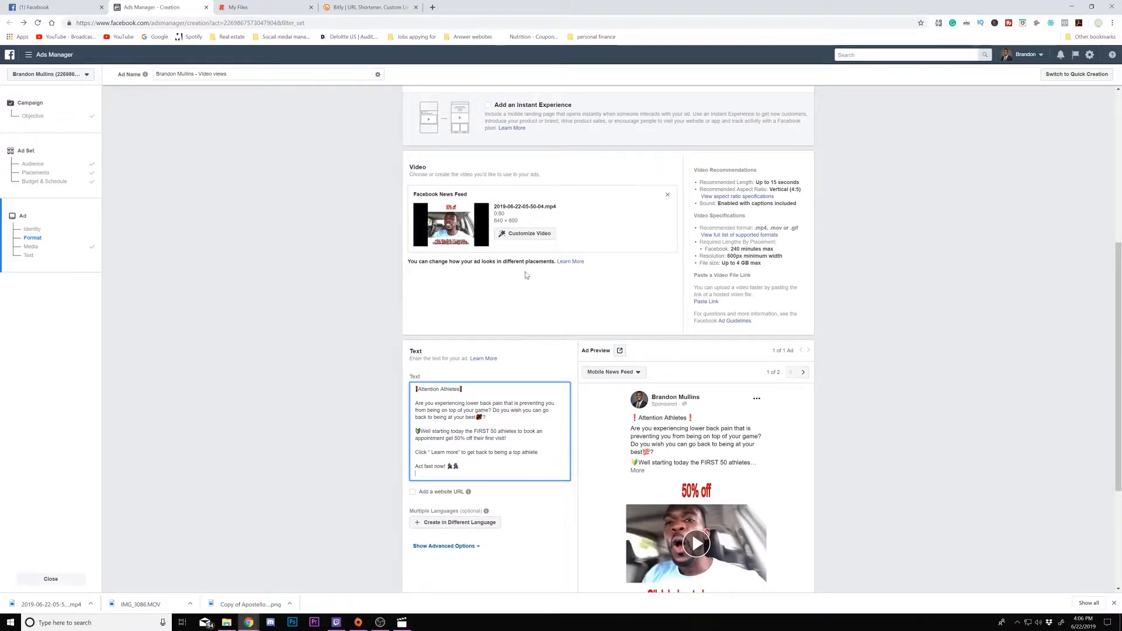
pyautogui.click(524, 236)
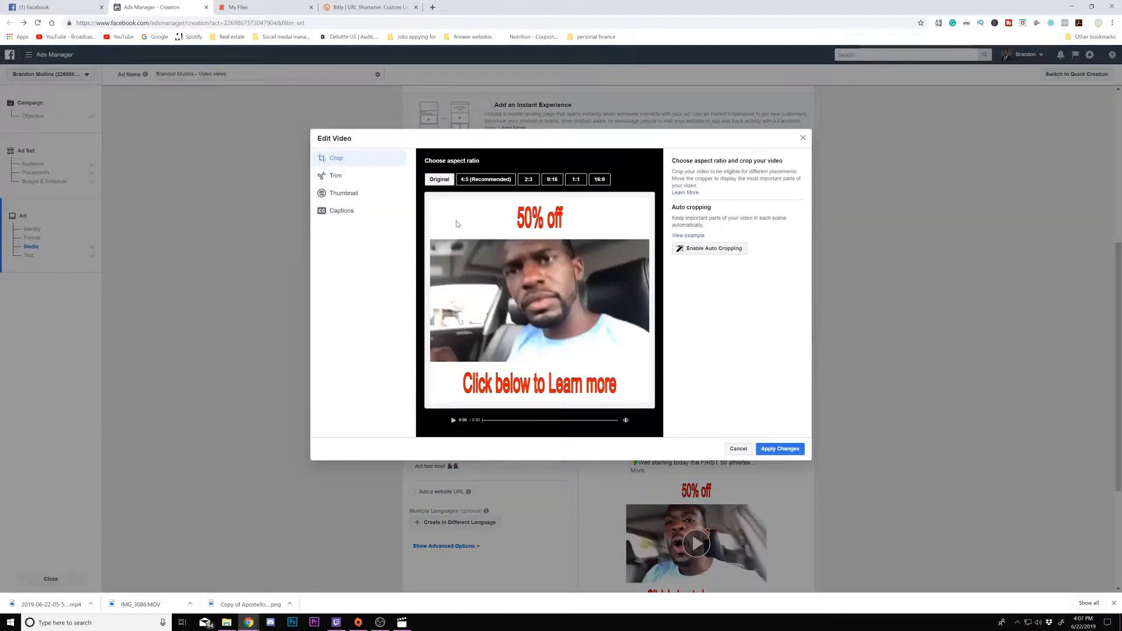
pyautogui.click(344, 192)
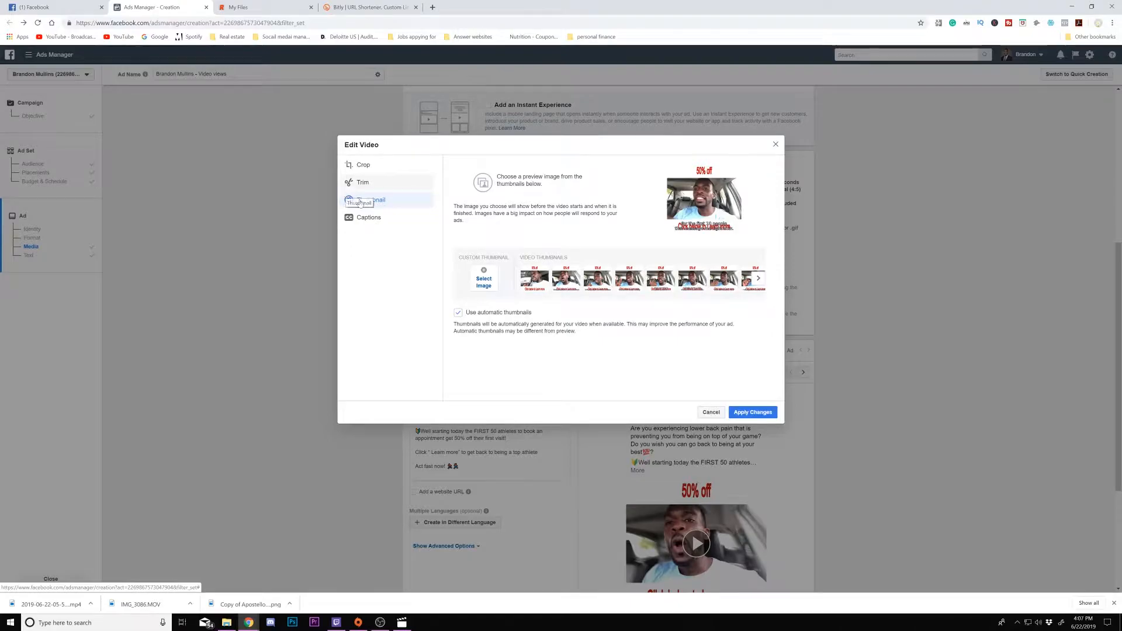
pyautogui.click(482, 282)
pyautogui.click(523, 237)
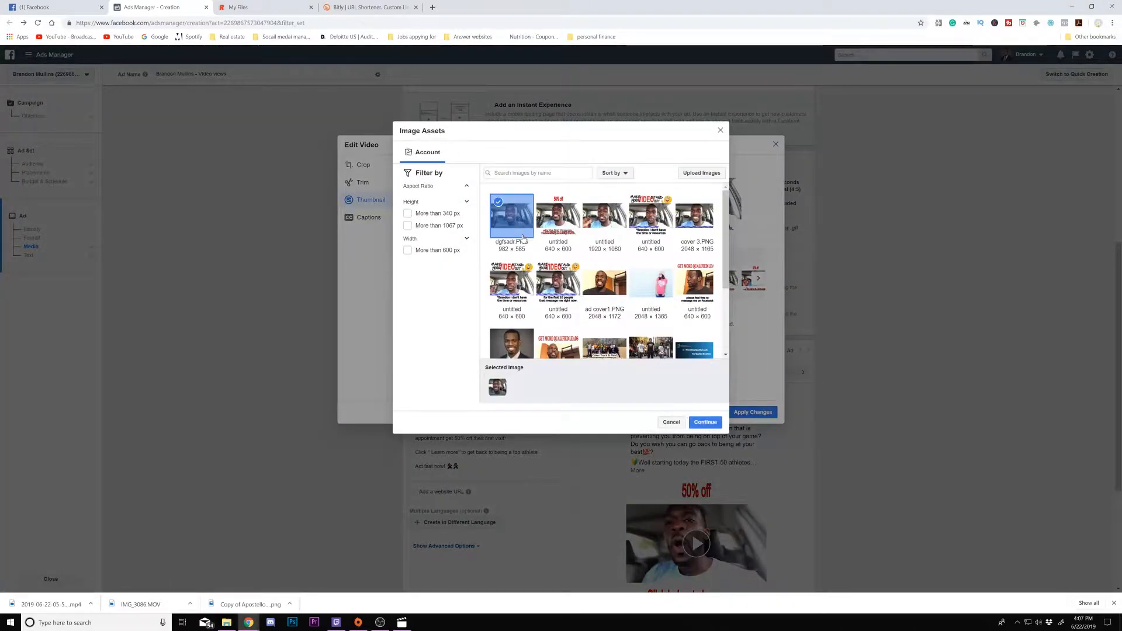
pyautogui.click(705, 421)
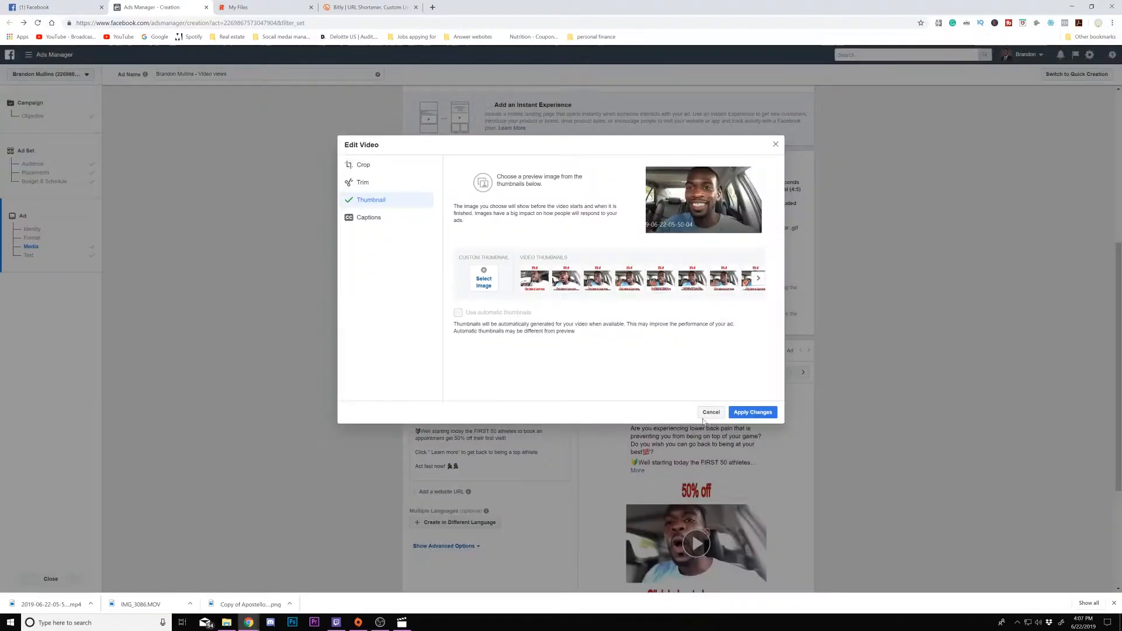
pyautogui.click(752, 415)
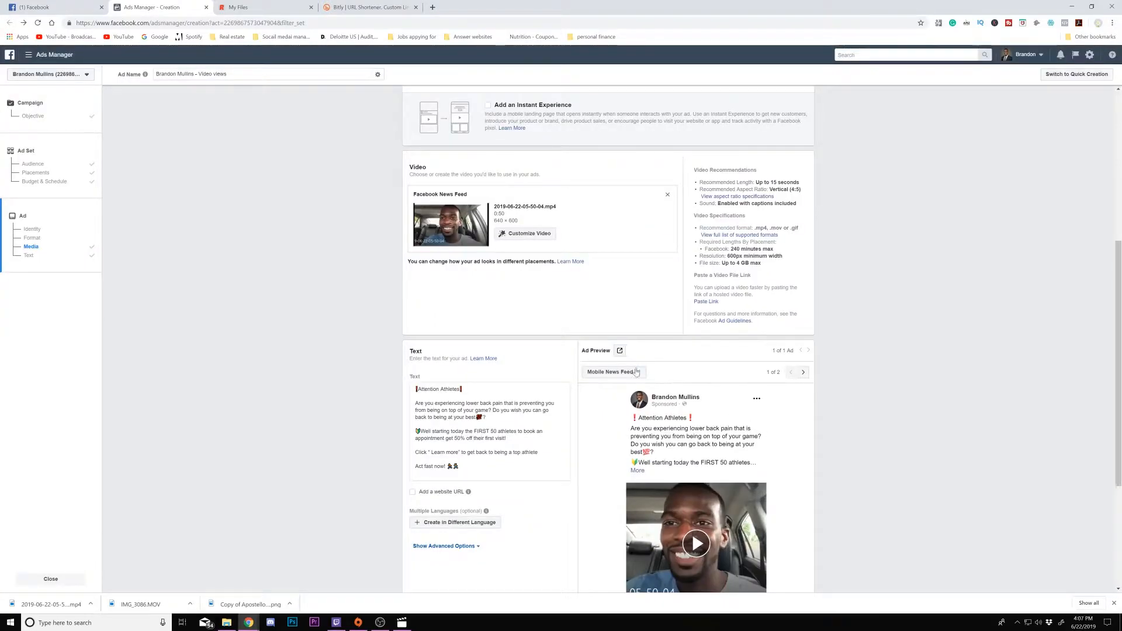
# - Enable the website URL option for the ad and switch to the Bitly tab
pyautogui.scroll(-3, 601, 365)
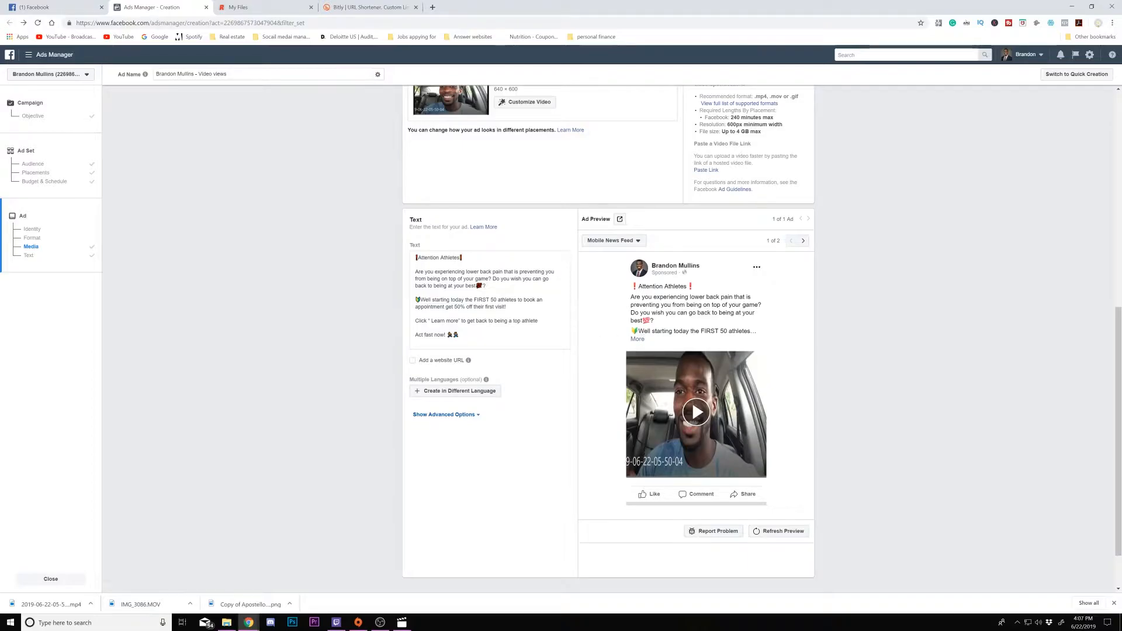
pyautogui.click(413, 360)
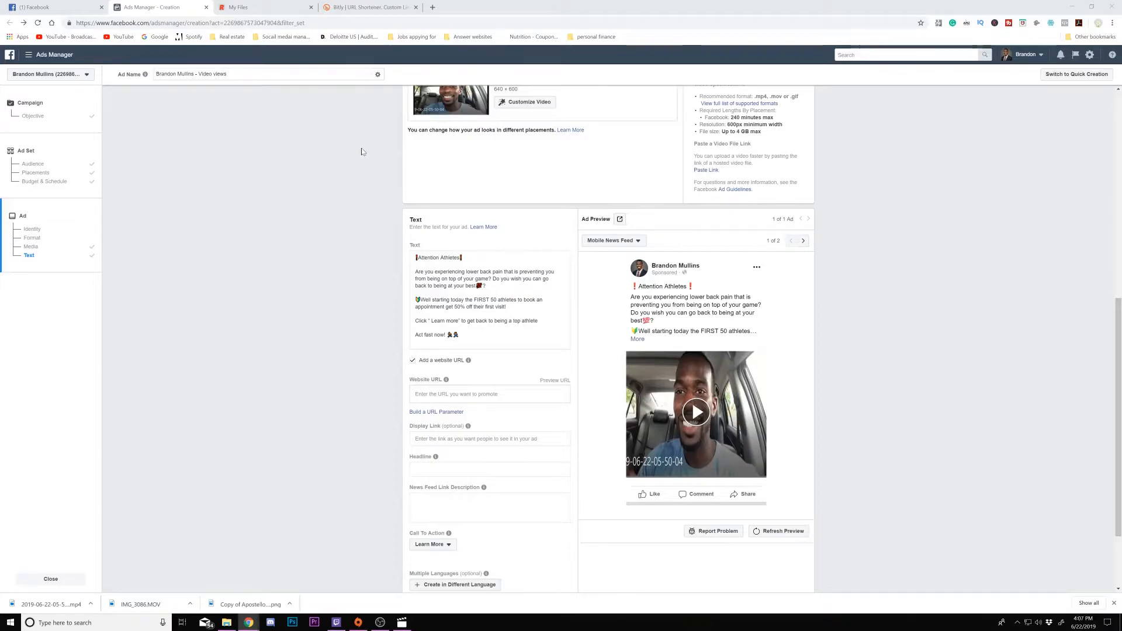
pyautogui.click(356, 12)
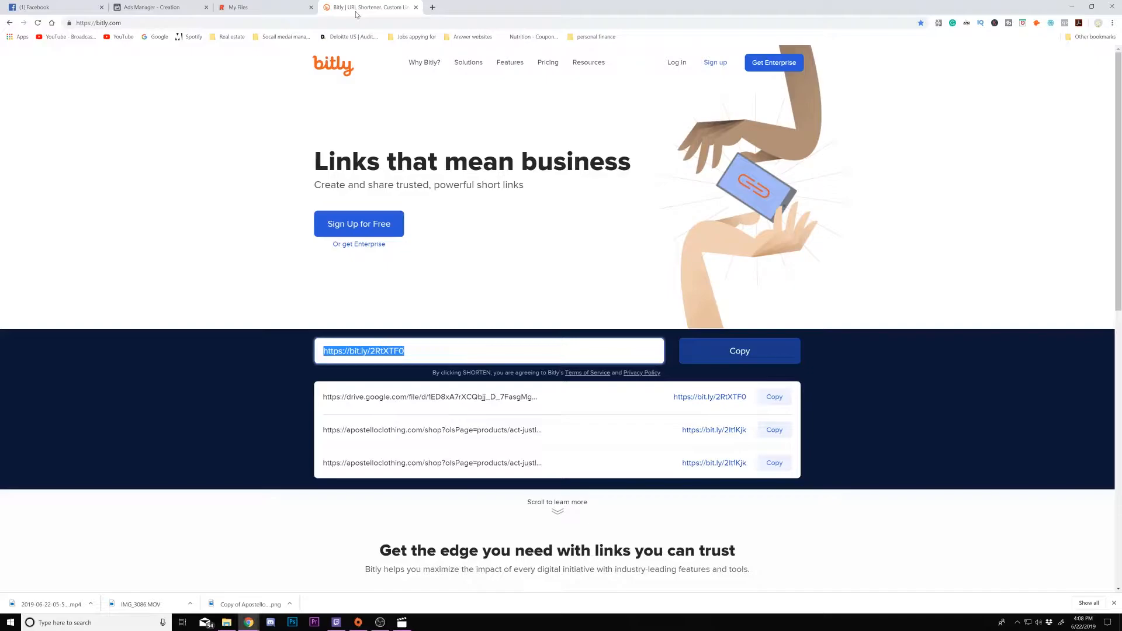
# - Shorten the pasted Google Drive link in Bitly, copy the short link, and return to Ads Manager
pyautogui.click(447, 352)
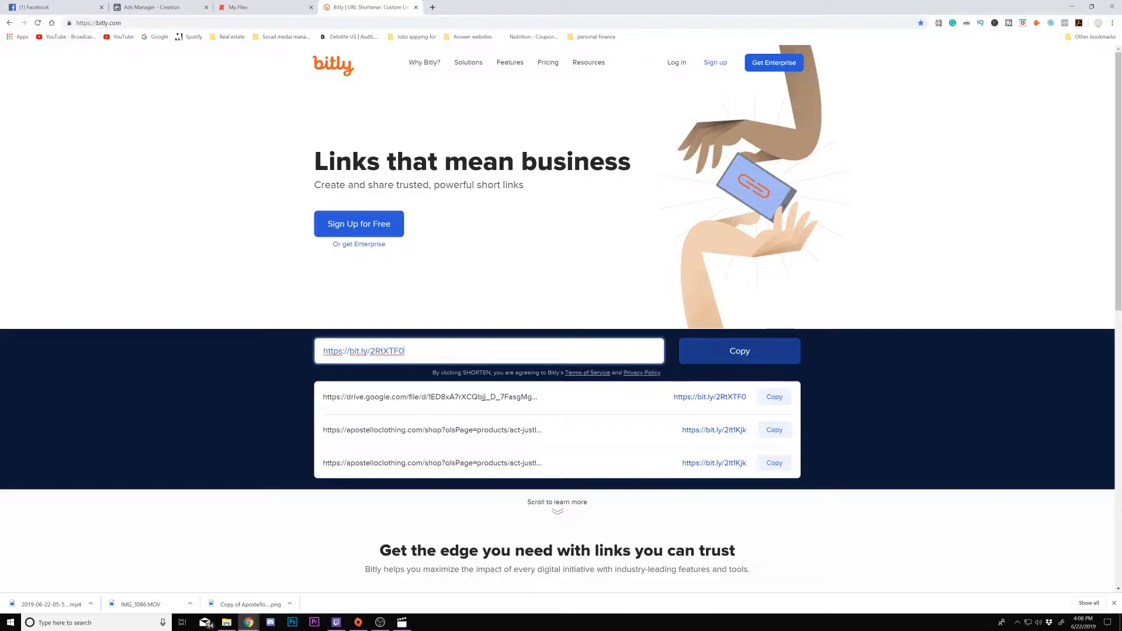
pyautogui.tripleClick(447, 352)
pyautogui.rightClick(447, 352)
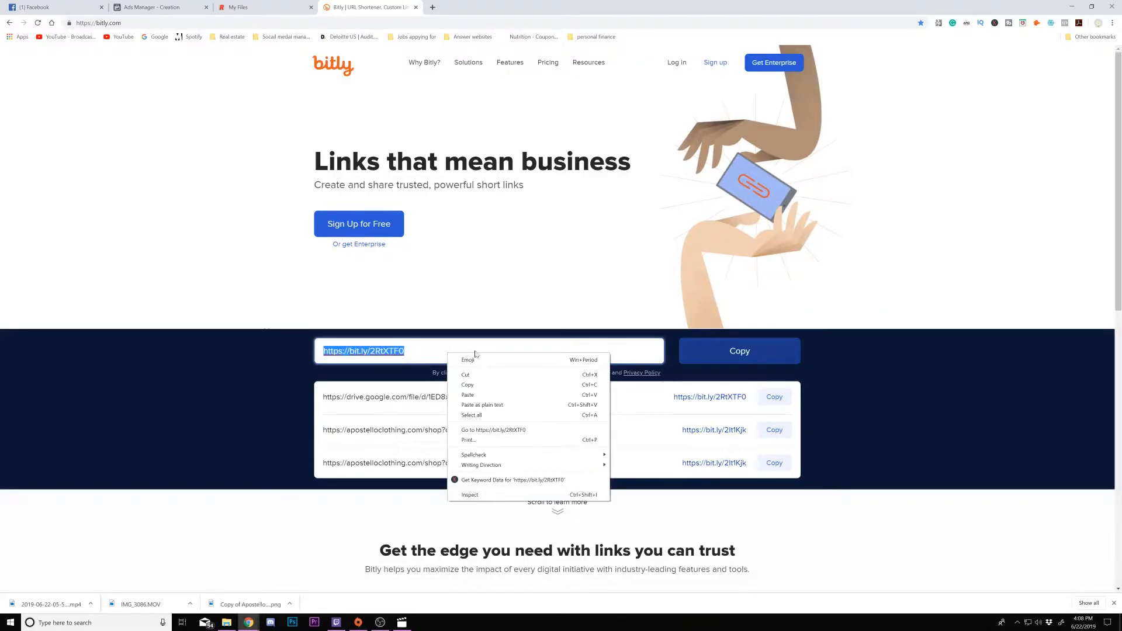
pyautogui.click(471, 395)
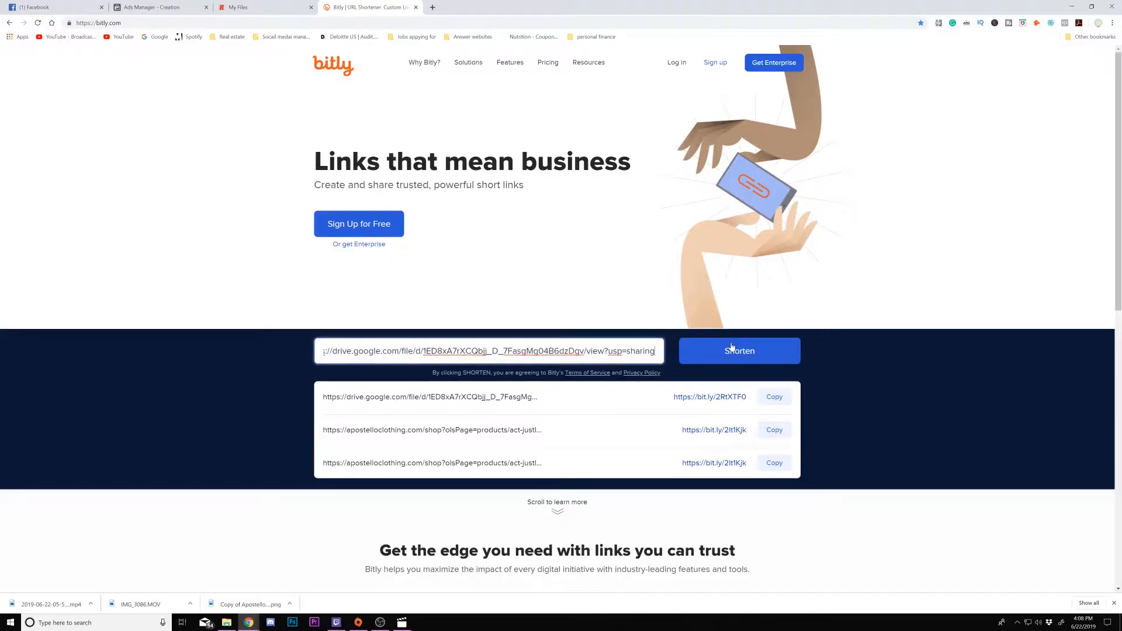
pyautogui.click(748, 358)
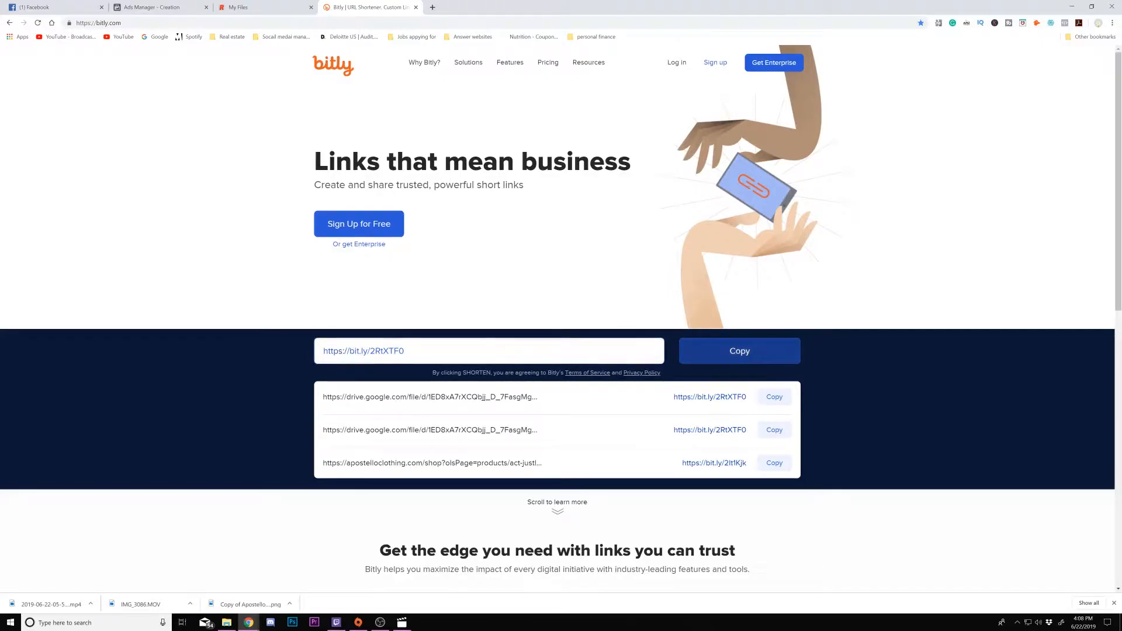
pyautogui.click(756, 362)
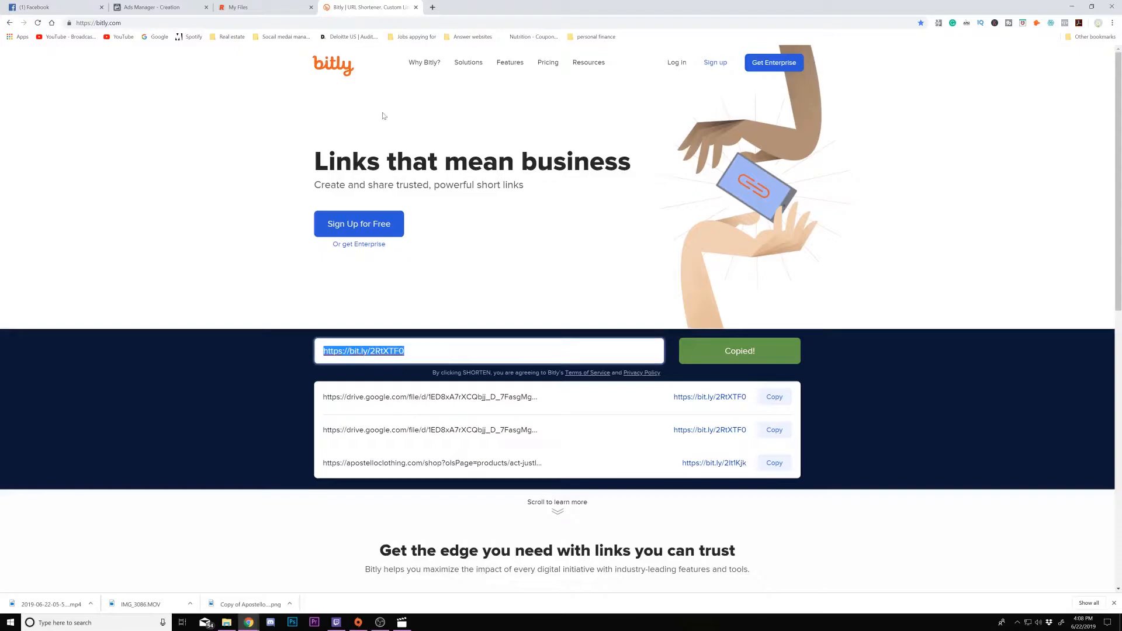
pyautogui.click(263, 7)
pyautogui.click(163, 5)
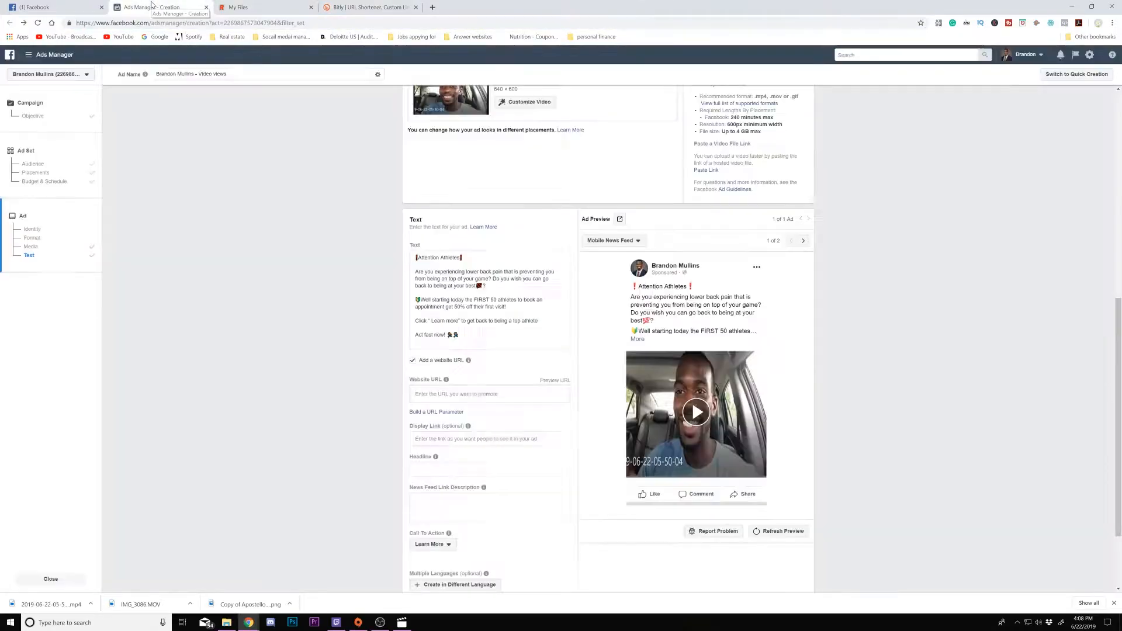
pyautogui.click(484, 393)
pyautogui.rightClick(474, 395)
pyautogui.click(494, 463)
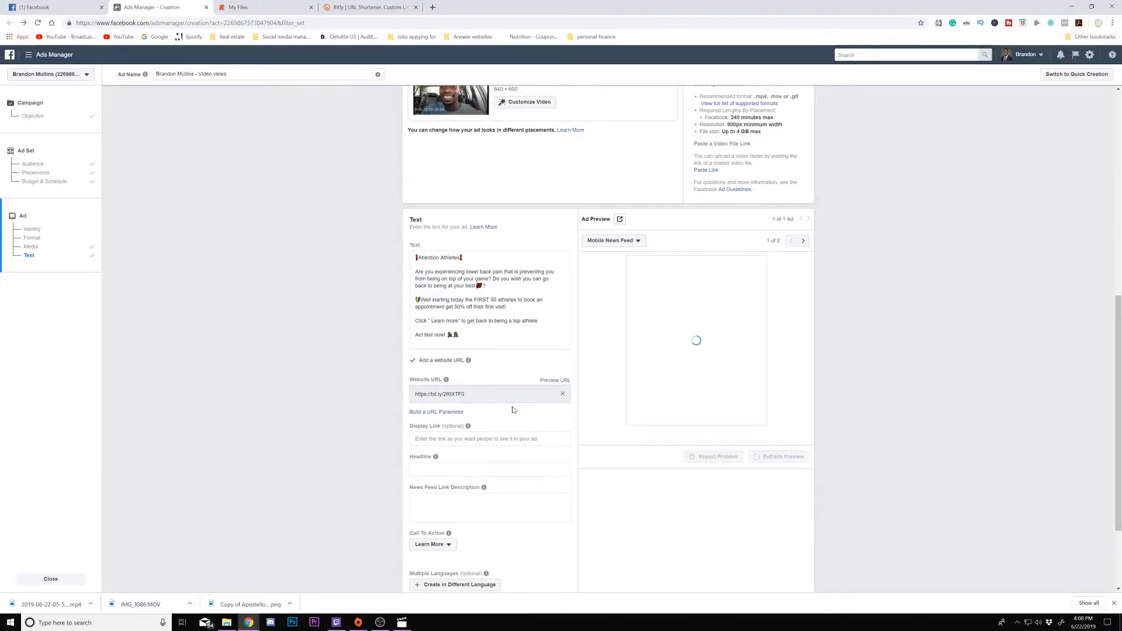
pyautogui.click(480, 439)
pyautogui.rightClick(471, 443)
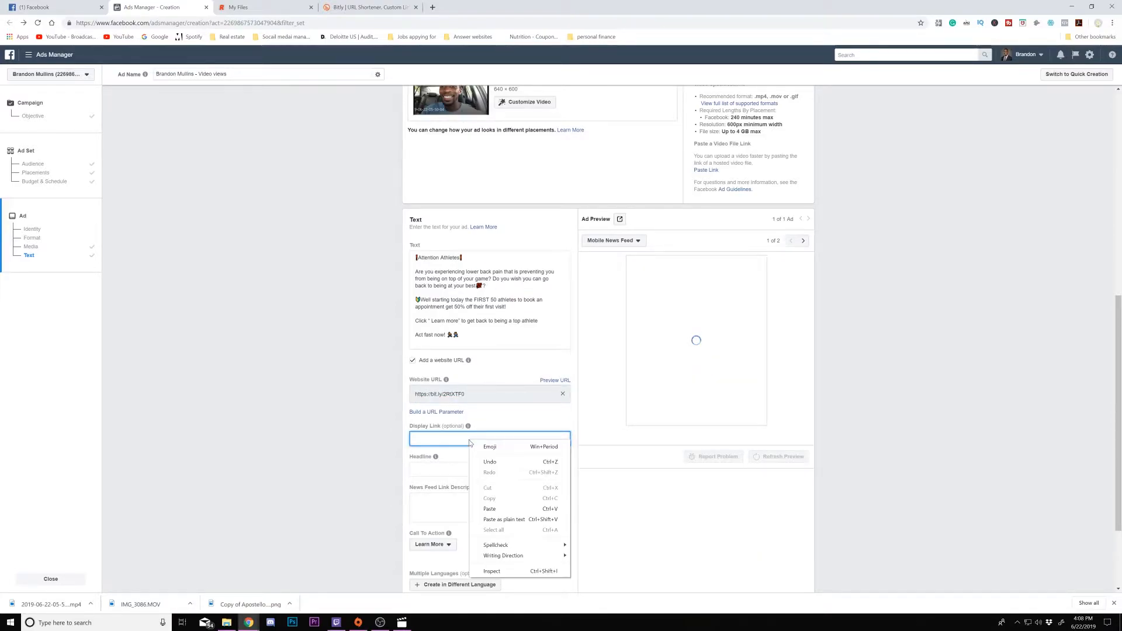
pyautogui.click(489, 508)
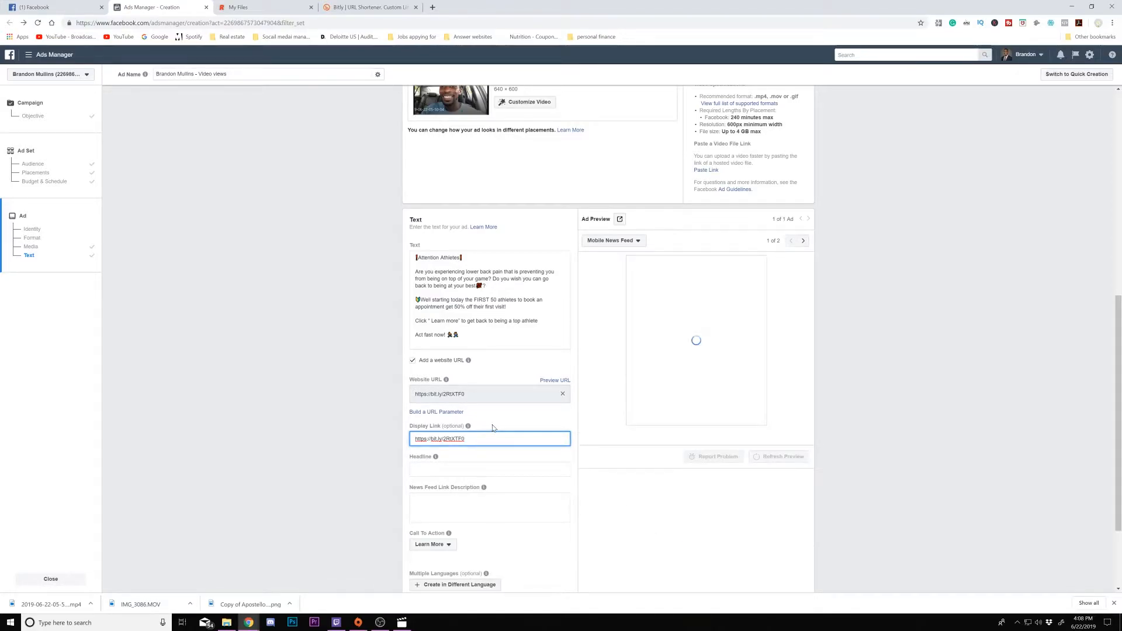
pyautogui.scroll(-2, 492, 428)
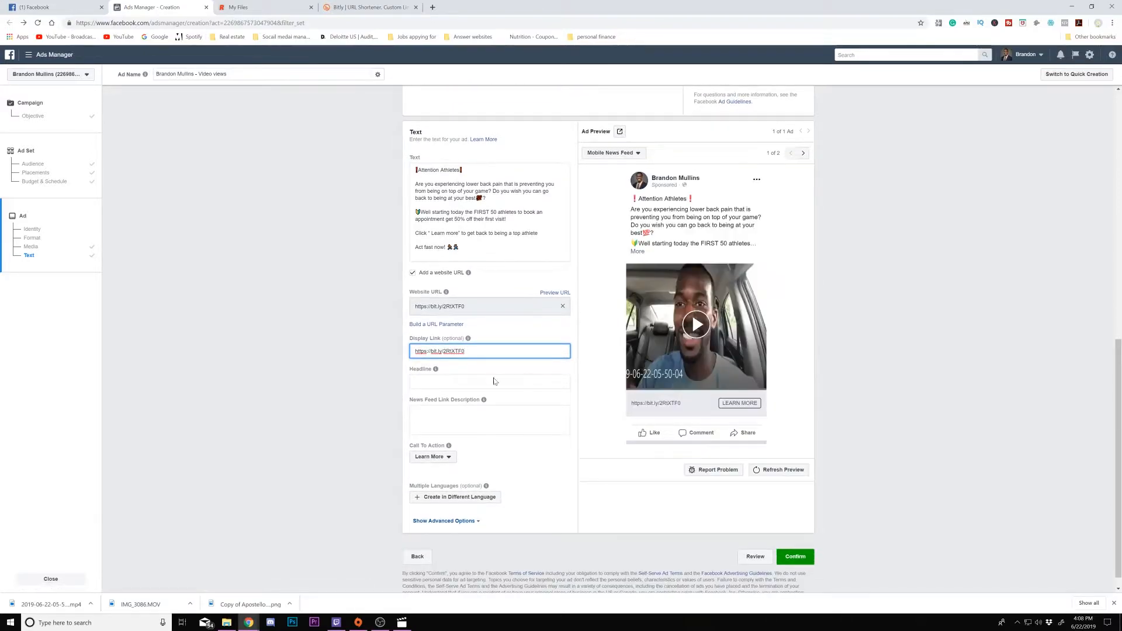
pyautogui.moveTo(480, 349); pyautogui.dragTo(363, 330)
pyautogui.press('BackSpace')
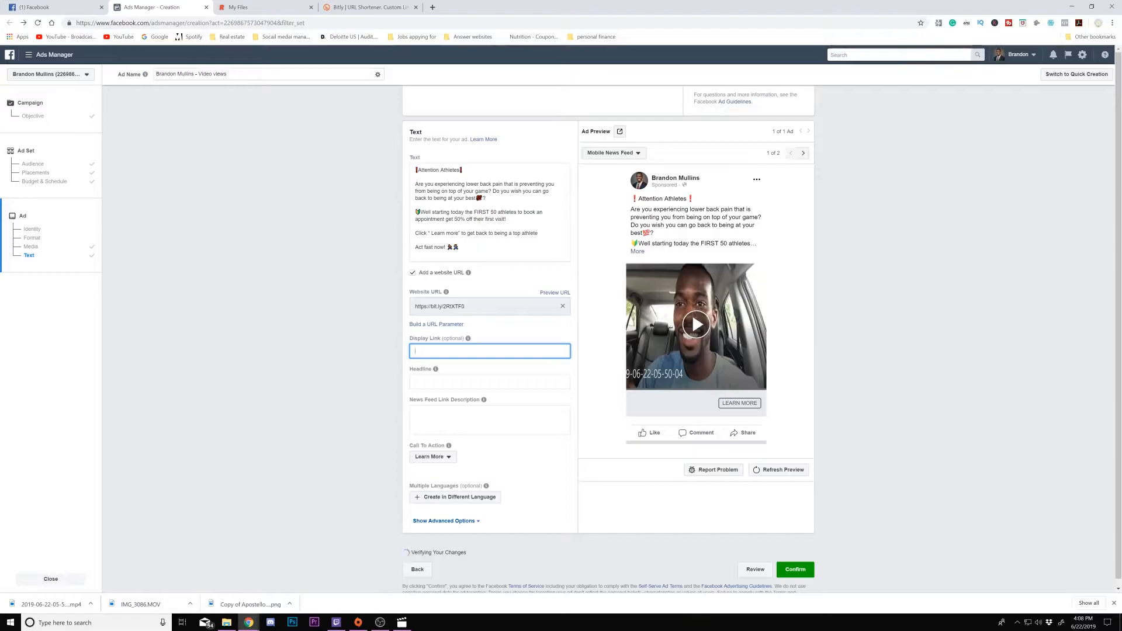
# - Set the ad headline to 'Click " Learn more" ---->' by copying the phrase from the primary text and adding an arrow
pyautogui.click(456, 382)
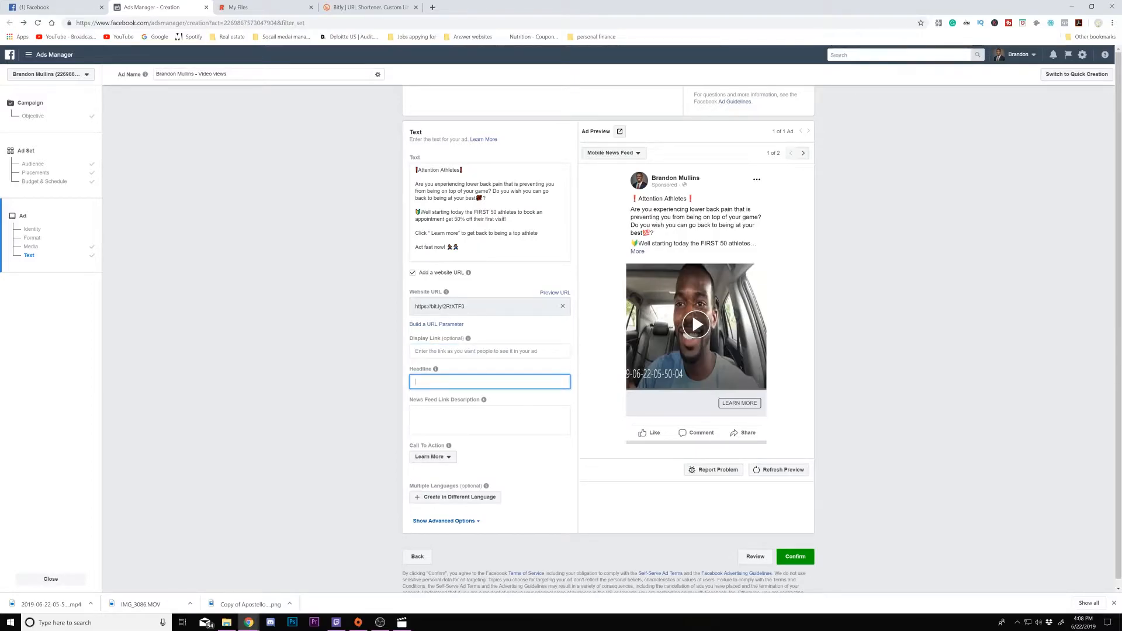
pyautogui.moveTo(416, 233); pyautogui.dragTo(459, 233)
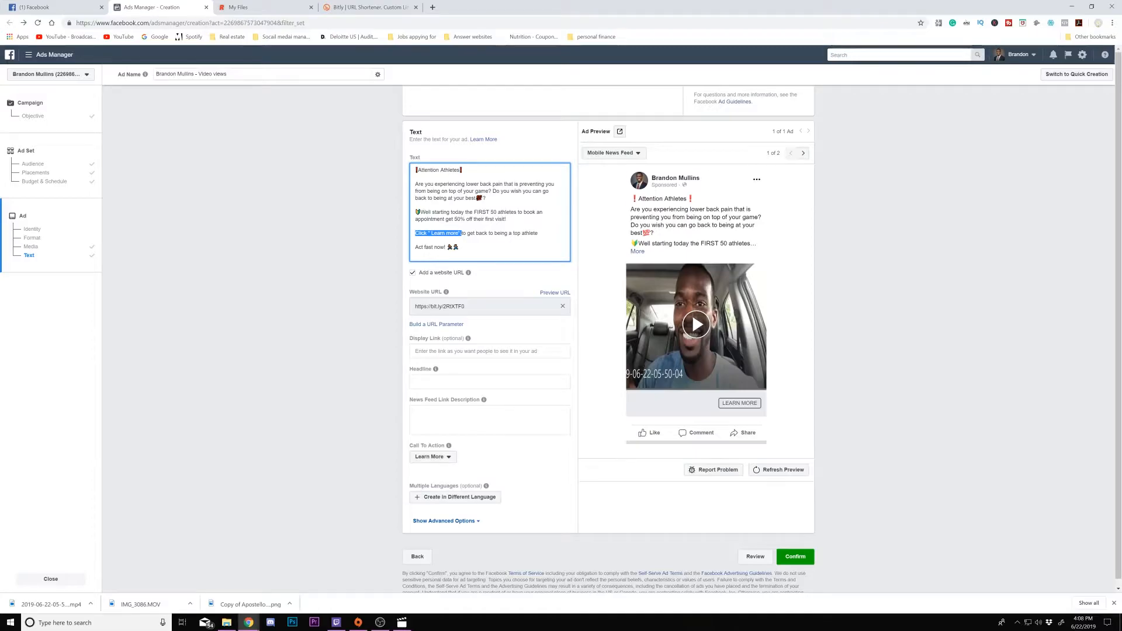
pyautogui.rightClick(447, 237)
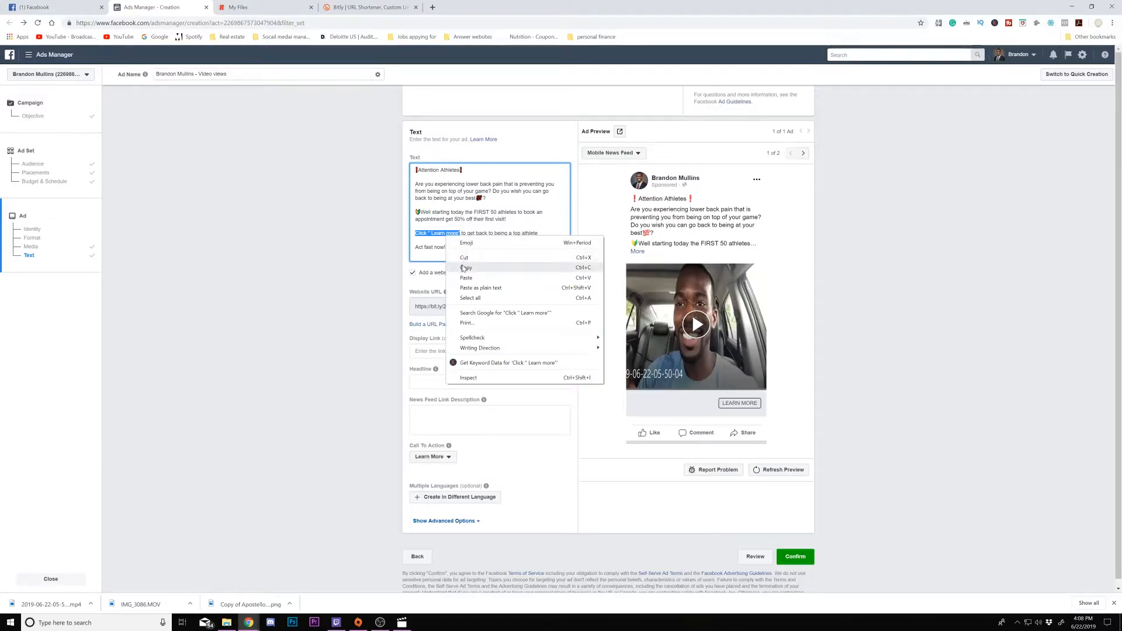
pyautogui.click(466, 267)
pyautogui.click(430, 381)
pyautogui.rightClick(429, 380)
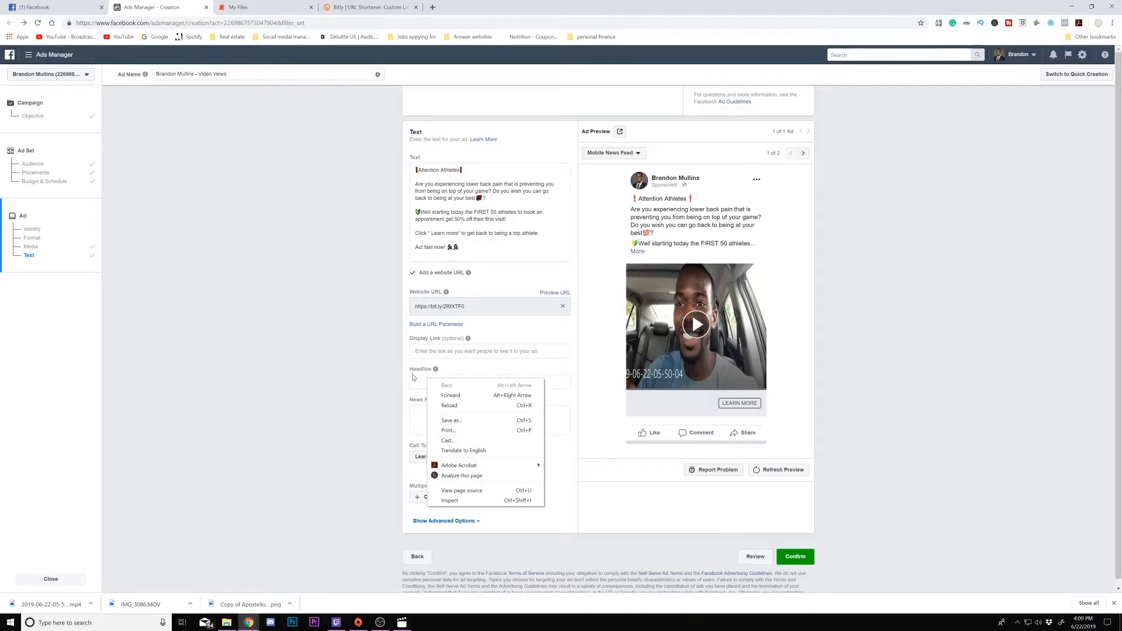
pyautogui.press('Escape')
pyautogui.hotkey('ctrl', 'v')
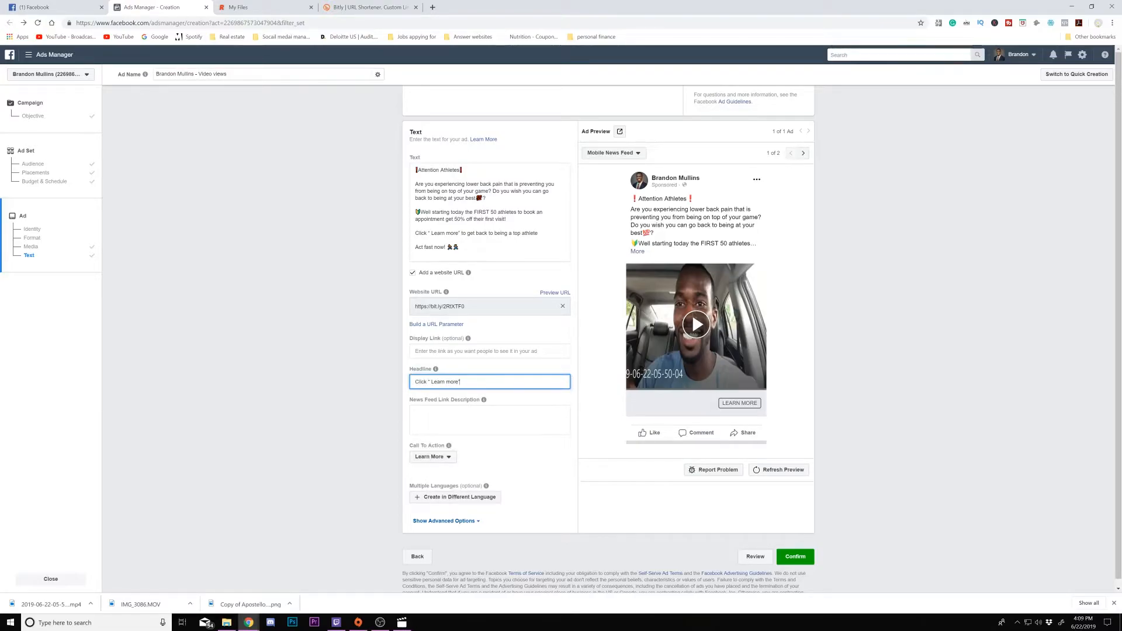
pyautogui.write('---->')
# - Copy the primary text line 'Click " Learn more" to get back to being a top athlete' into the News Feed Link Description
pyautogui.moveTo(416, 233); pyautogui.dragTo(538, 233)
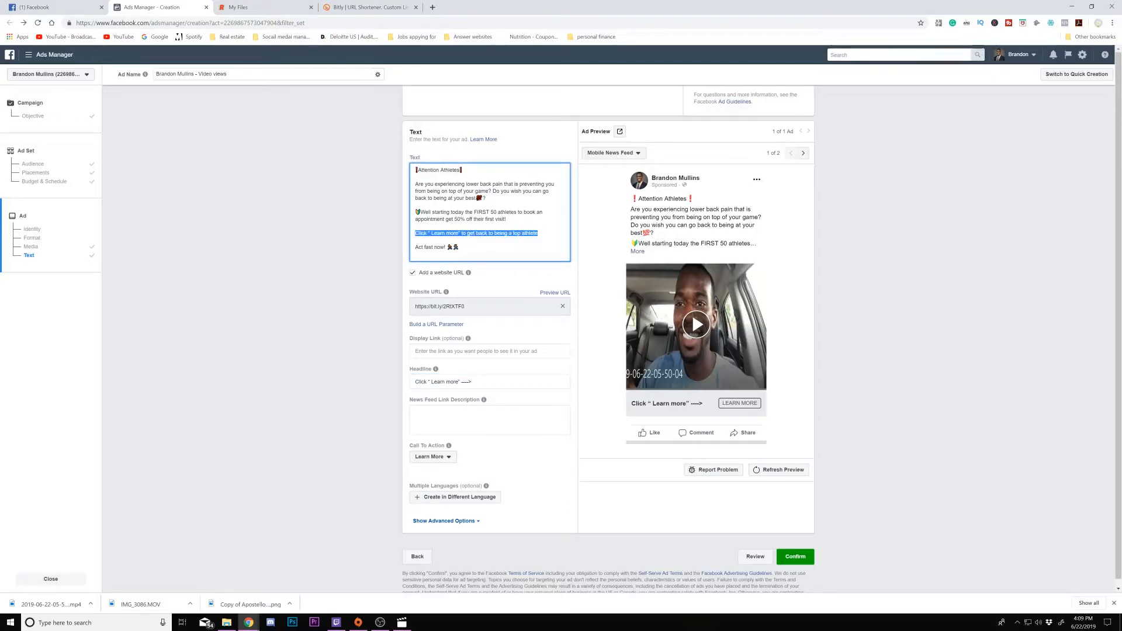
pyautogui.rightClick(536, 235)
pyautogui.click(569, 270)
pyautogui.click(451, 425)
pyautogui.rightClick(452, 425)
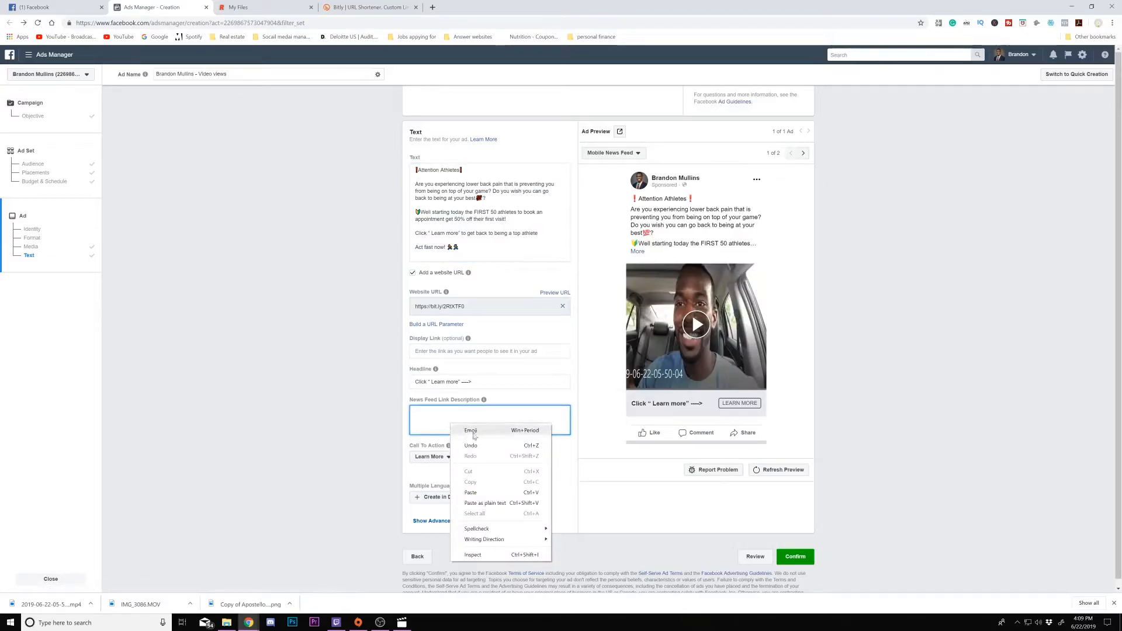
pyautogui.click(471, 493)
# - Open the Call To Action options and review them, leaving Learn More selected
pyautogui.click(484, 448)
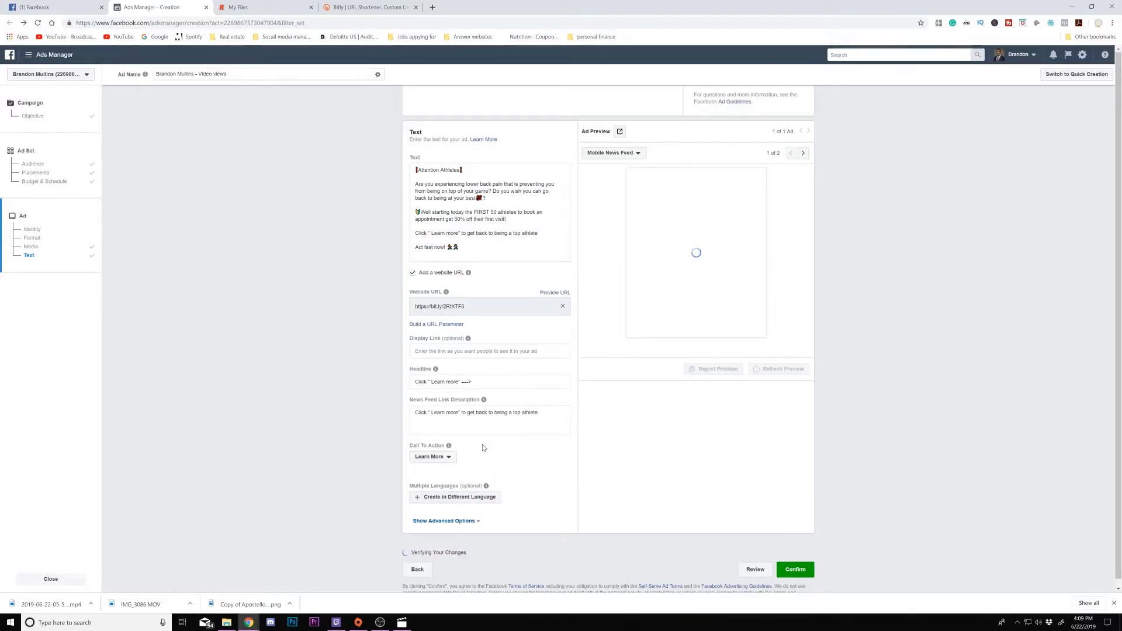
pyautogui.moveTo(455, 449)
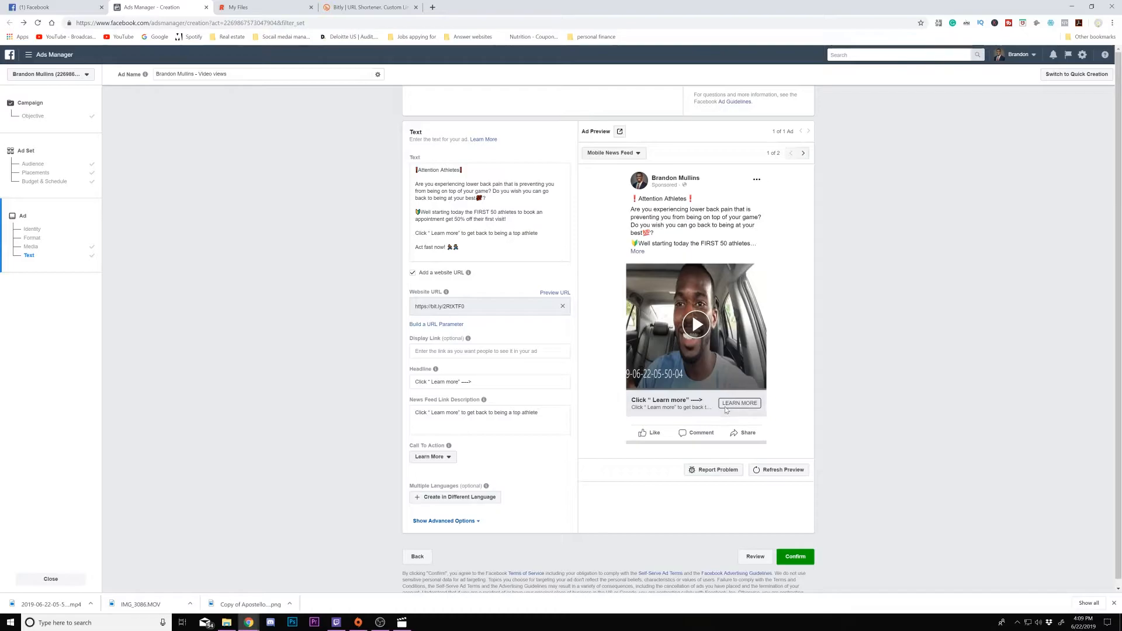
pyautogui.click(430, 457)
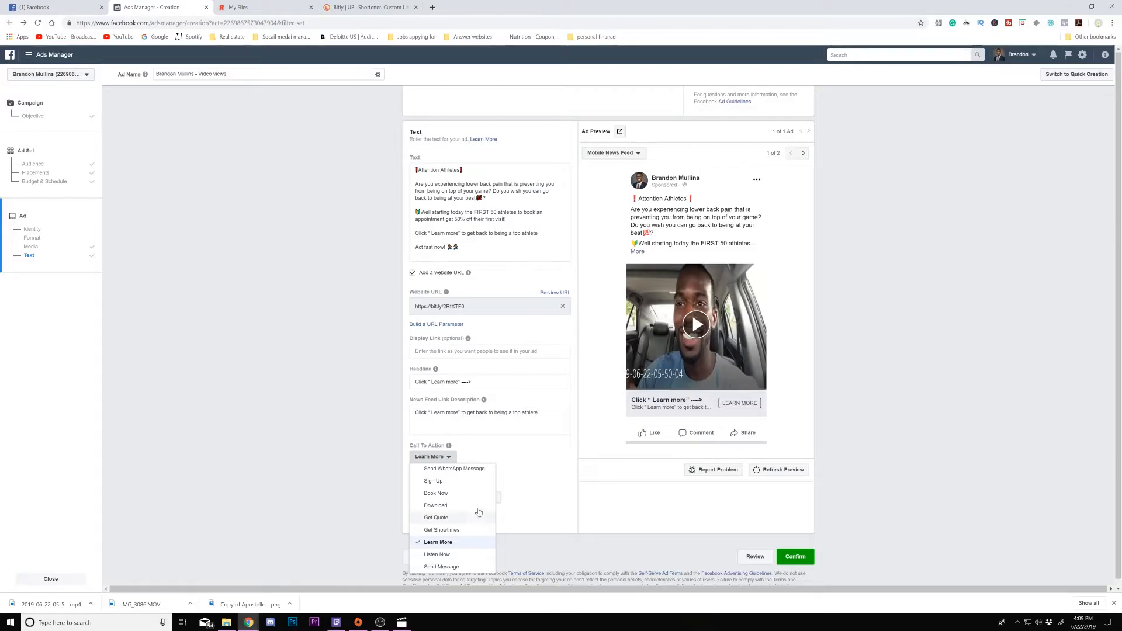
pyautogui.click(514, 459)
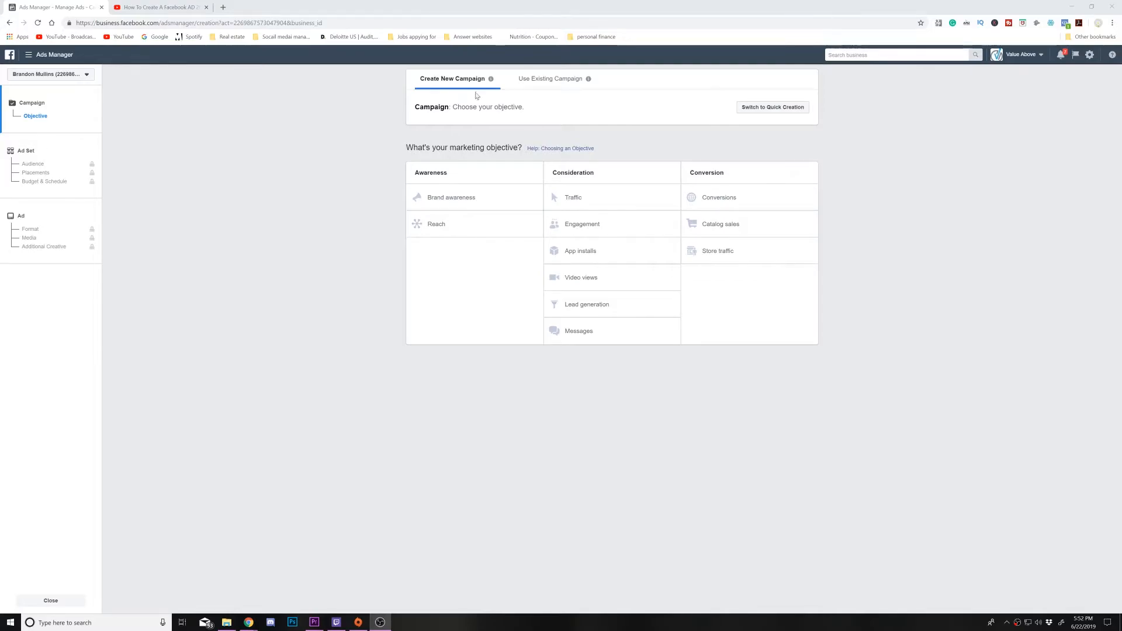
# - Start a new campaign with the Video views objective, edit the campaign name, and continue to the ad set
pyautogui.click(588, 281)
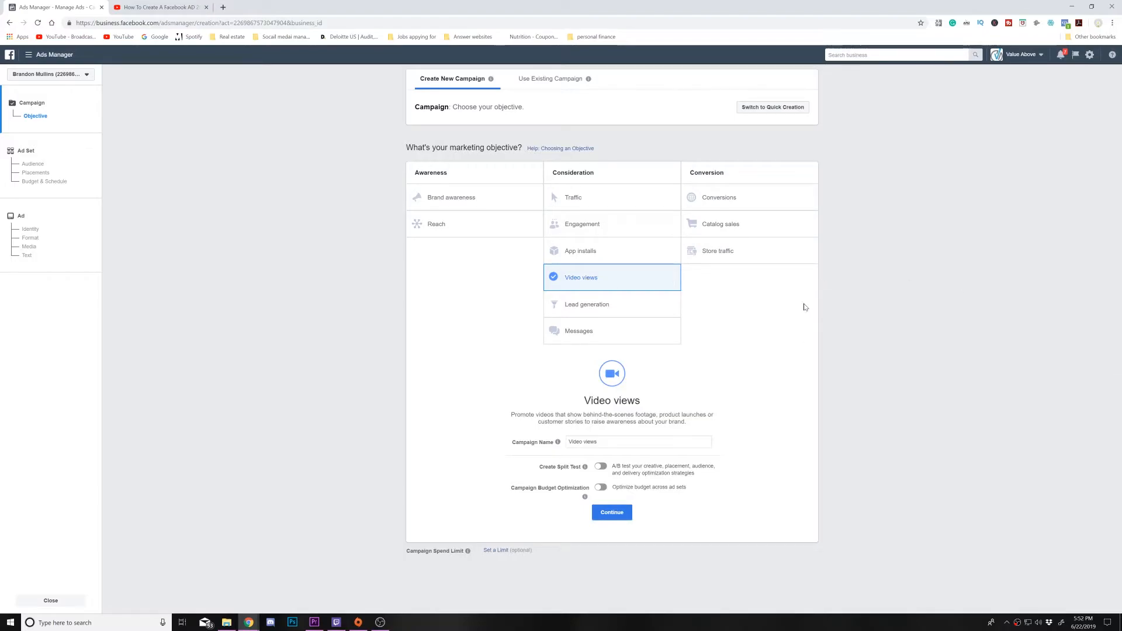
pyautogui.moveTo(604, 443); pyautogui.dragTo(565, 442)
pyautogui.write('erga')
pyautogui.click(616, 512)
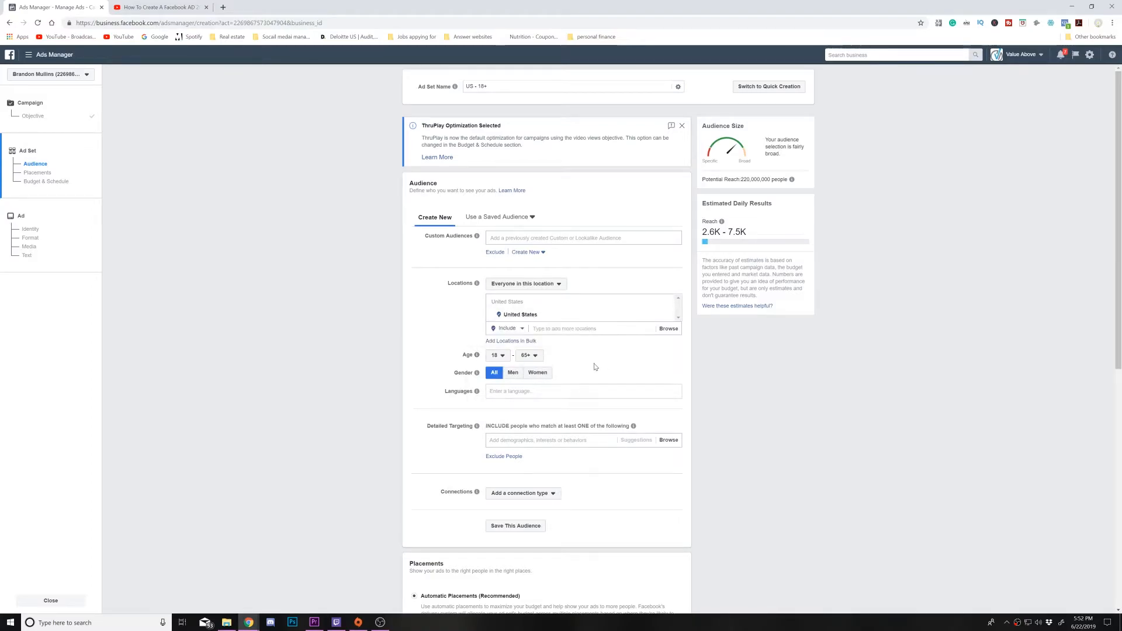
# - Switch the ad set to Edit Placements and limit mobile delivery to devices connected to Wi-Fi only
pyautogui.scroll(-5, 586, 363)
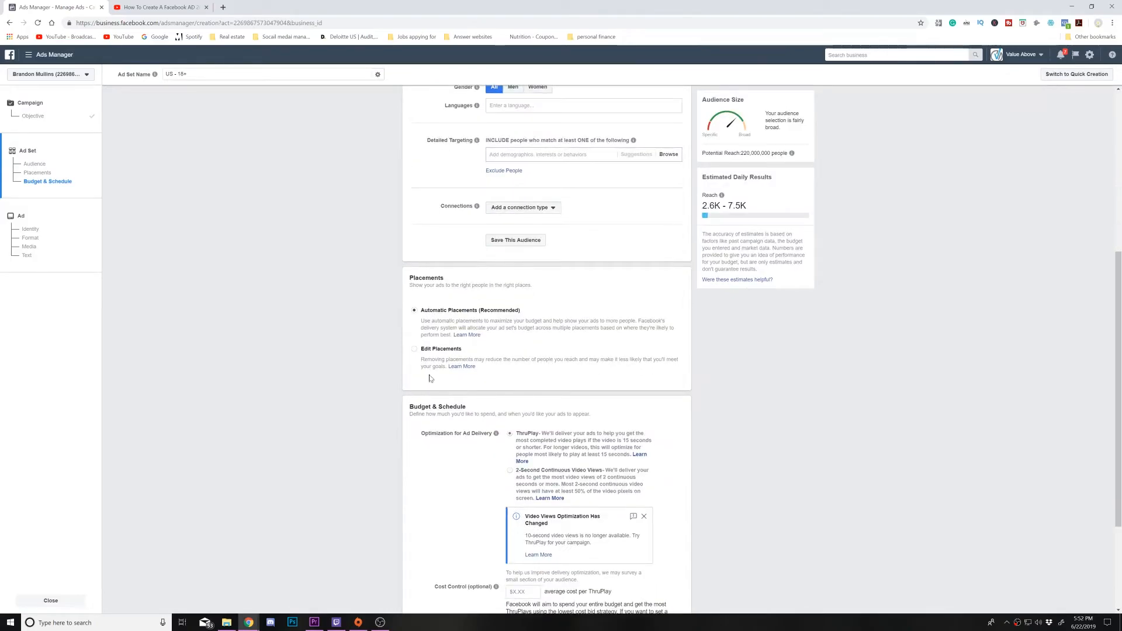
pyautogui.click(418, 350)
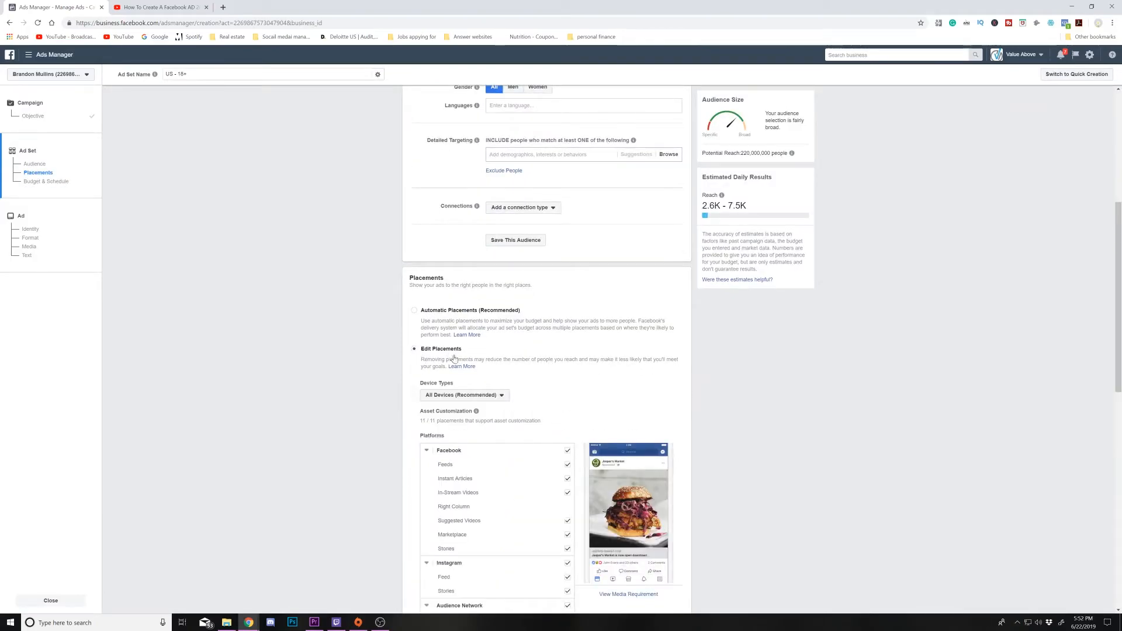
pyautogui.scroll(-2, 553, 351)
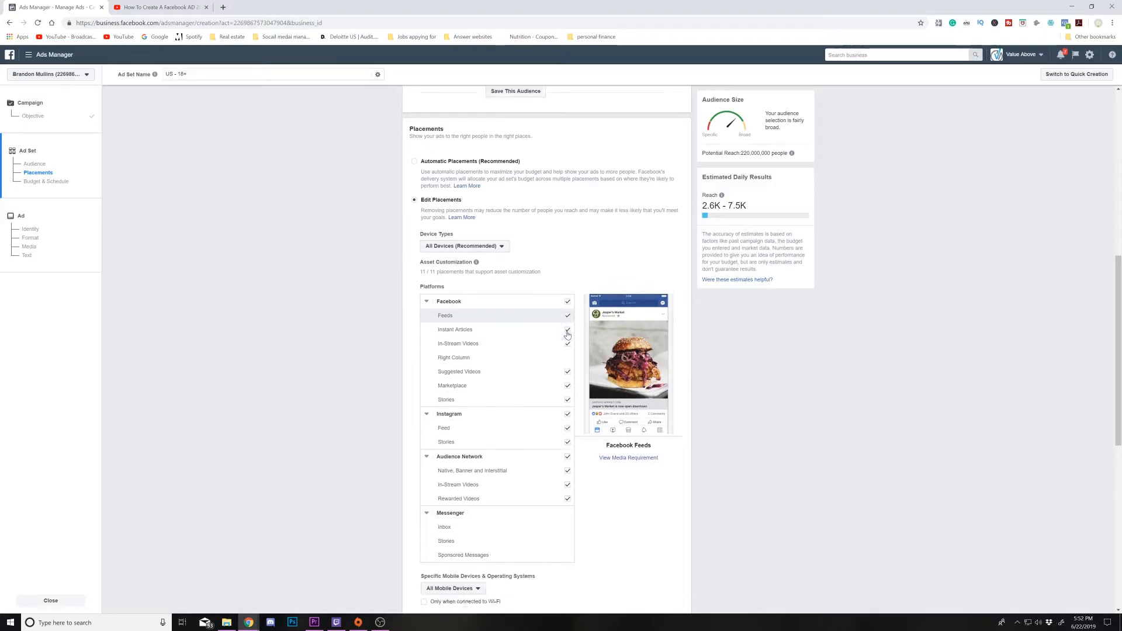
pyautogui.scroll(-1, 555, 351)
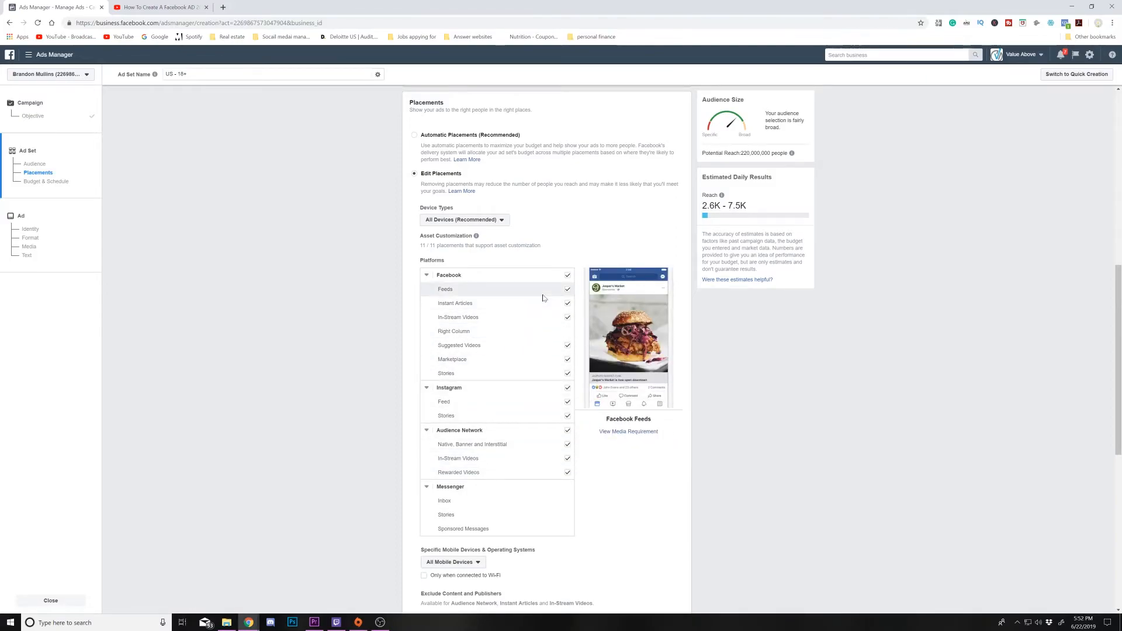
pyautogui.scroll(-1, 542, 298)
pyautogui.scroll(-4, 542, 298)
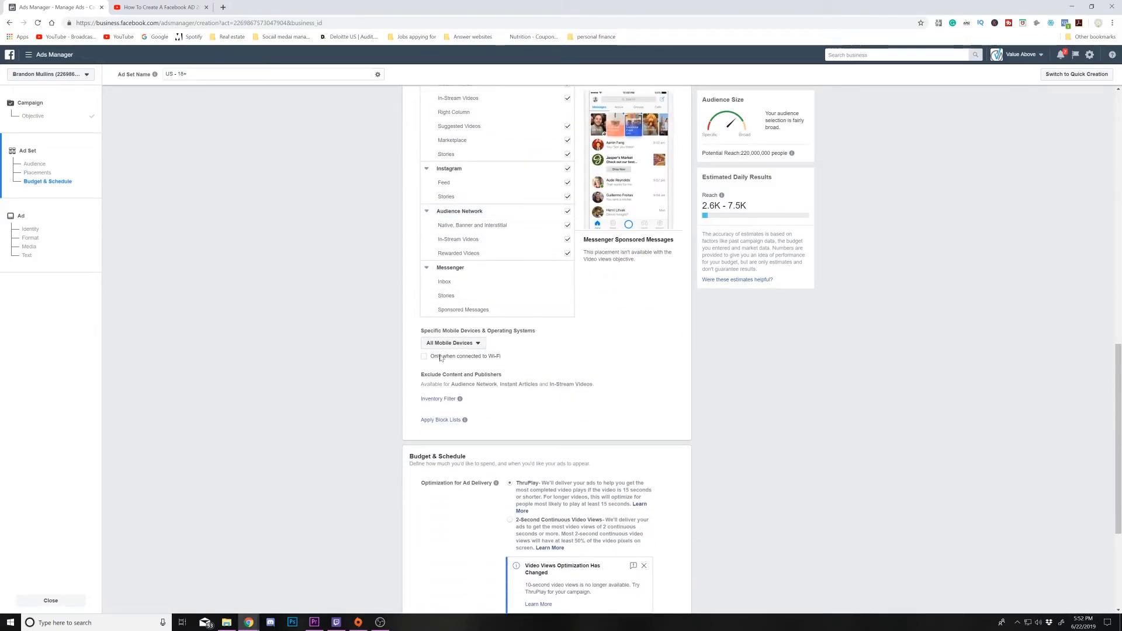
pyautogui.click(425, 357)
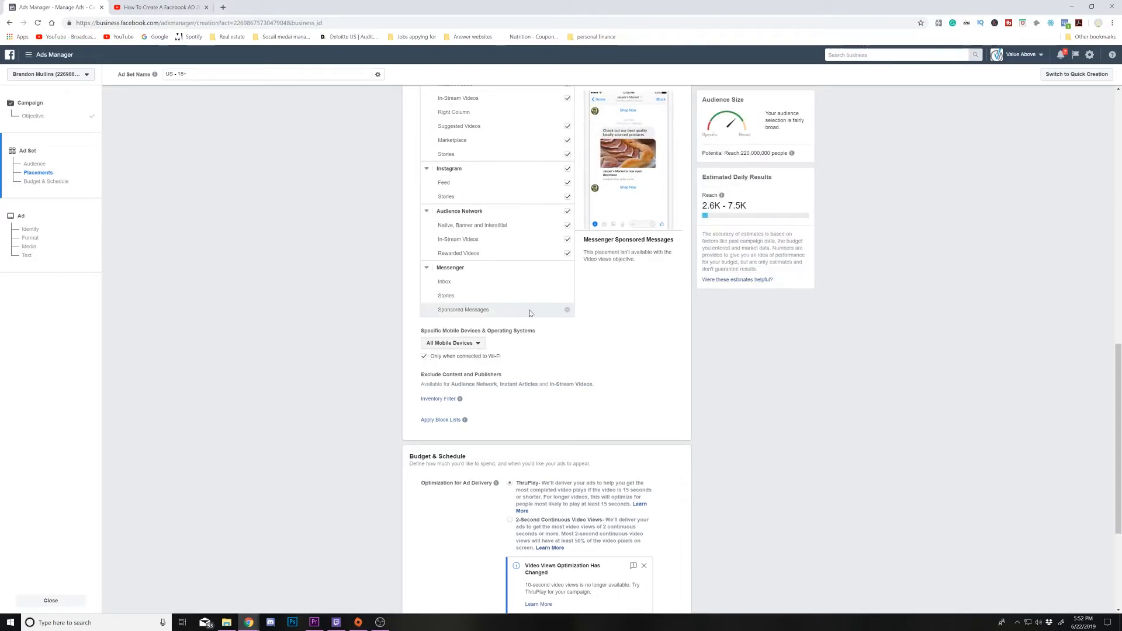
# - Set the ad set's daily budget to $5.00
pyautogui.scroll(-3, 526, 315)
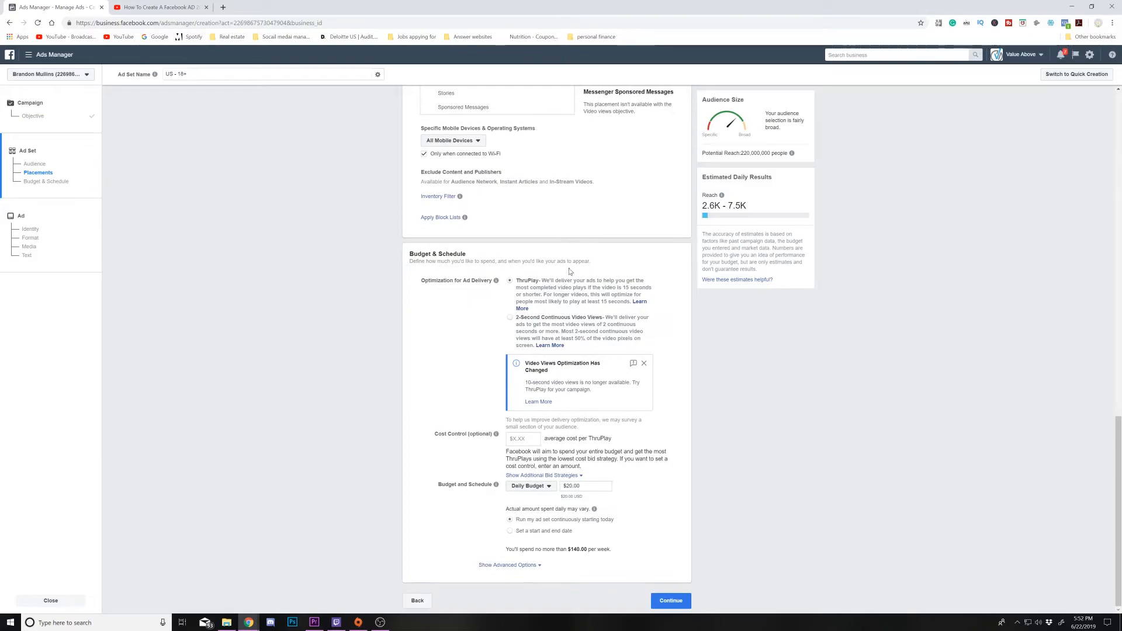
pyautogui.click(583, 486)
pyautogui.doubleClick(576, 486)
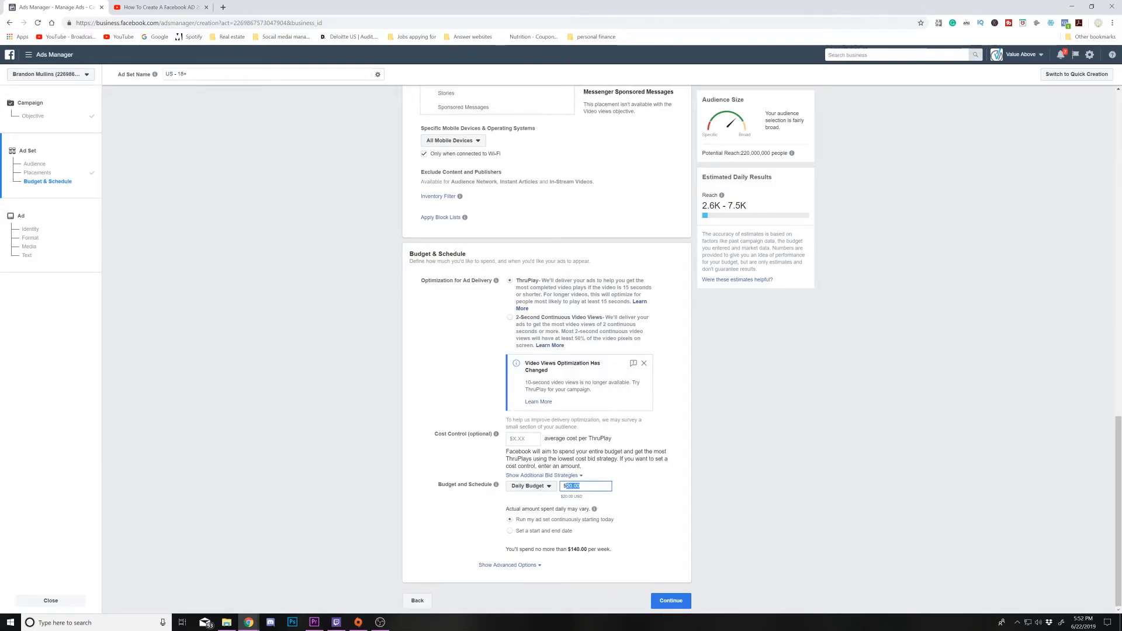
pyautogui.write('5')
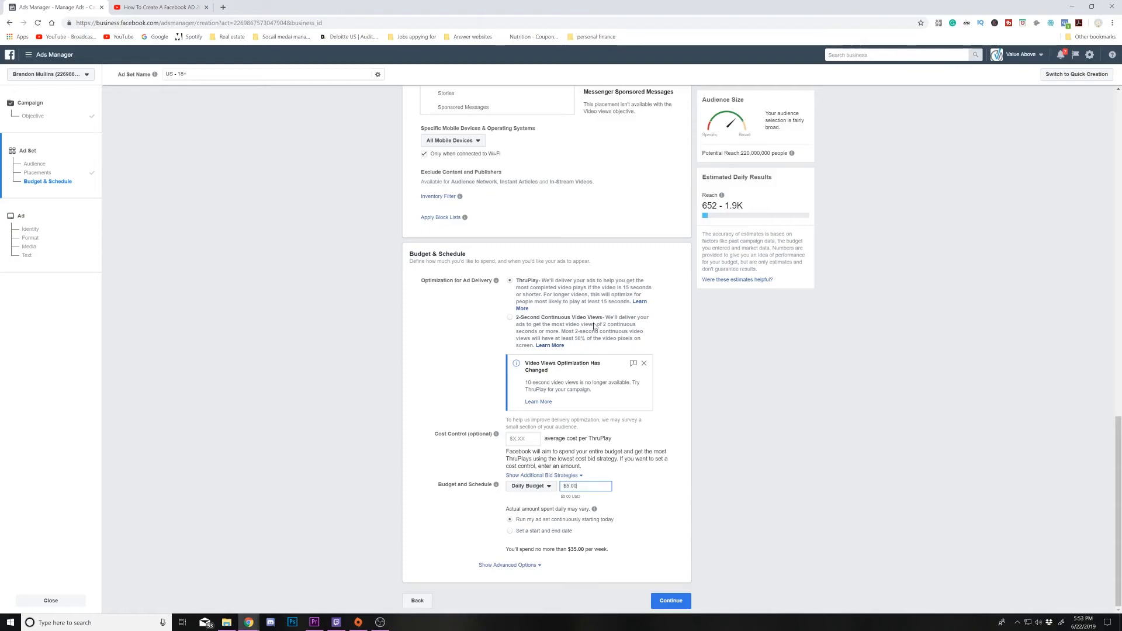
# - Go to the ad's identity settings and set the Facebook Page to the user's personal page
pyautogui.click(77, 235)
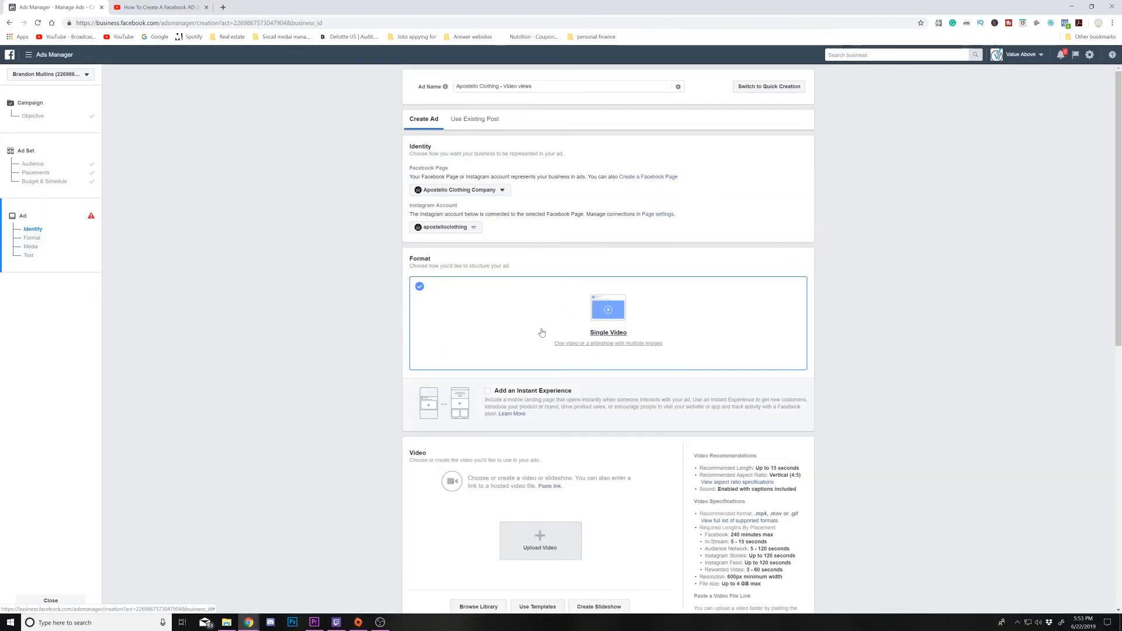
pyautogui.click(486, 191)
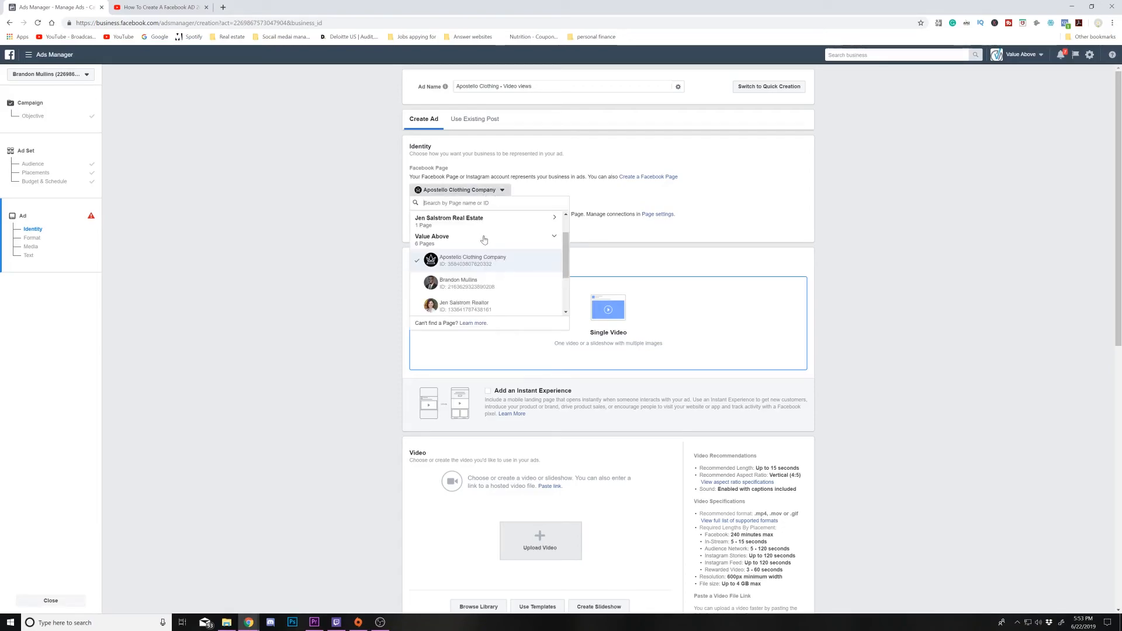
pyautogui.click(505, 267)
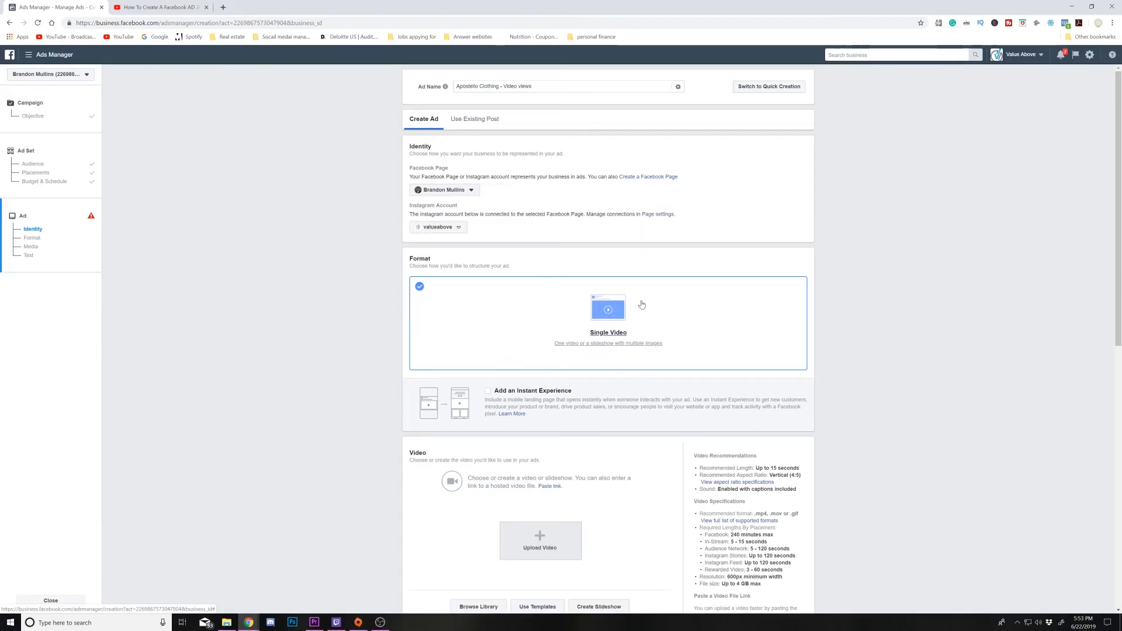
# - Clear the default primary text from the ad's Text field
pyautogui.scroll(-2, 641, 305)
pyautogui.scroll(-5, 641, 305)
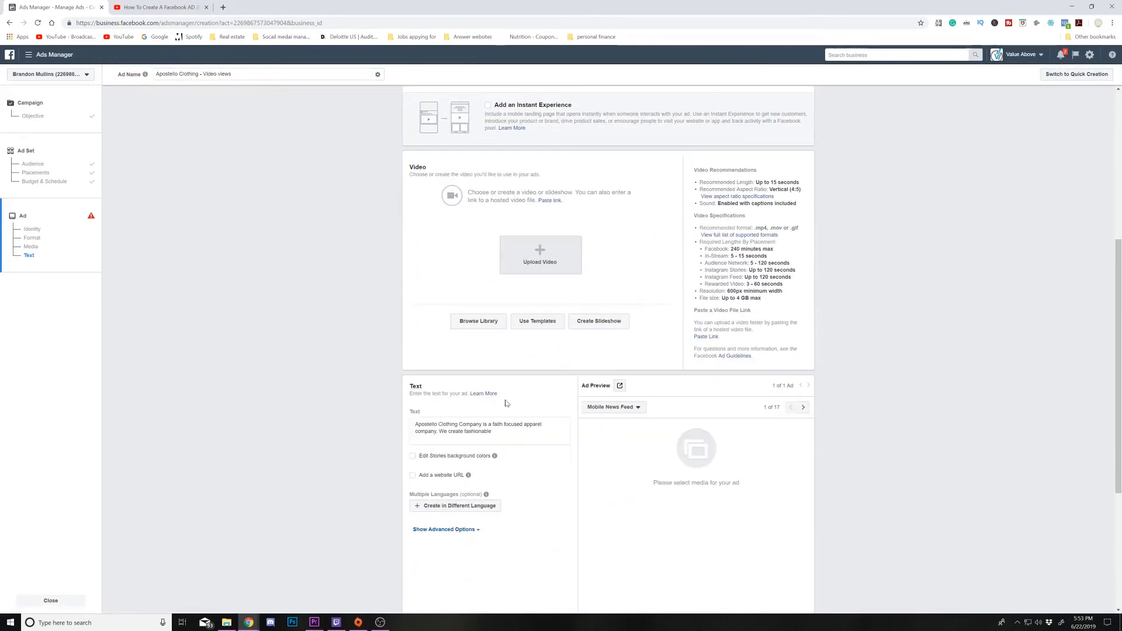
pyautogui.moveTo(493, 343); pyautogui.dragTo(388, 327)
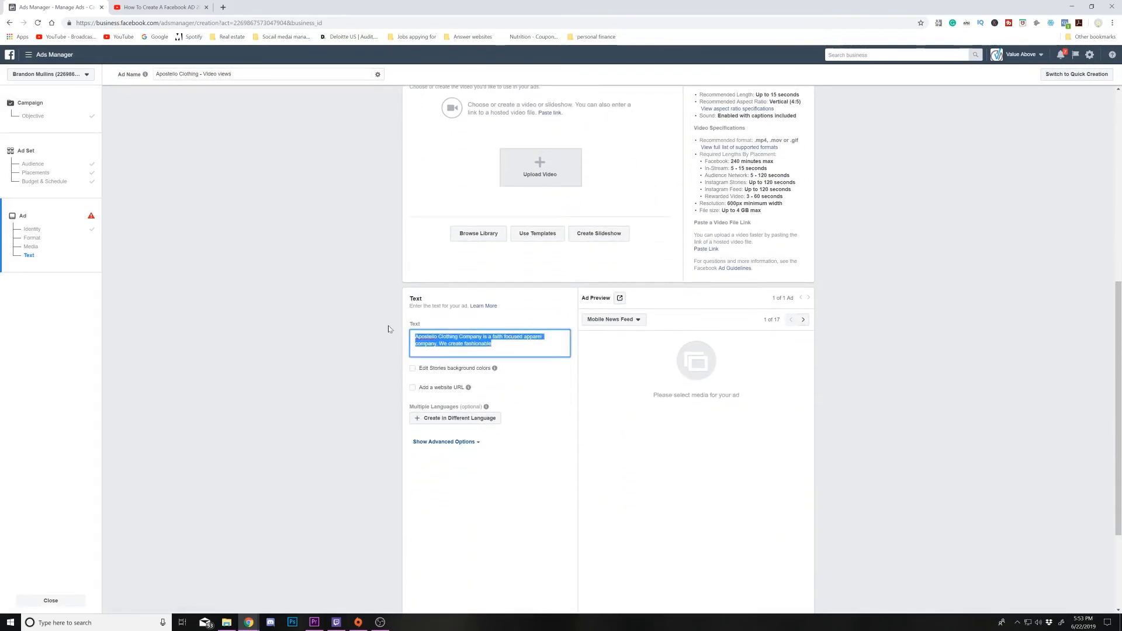
pyautogui.press('BackSpace')
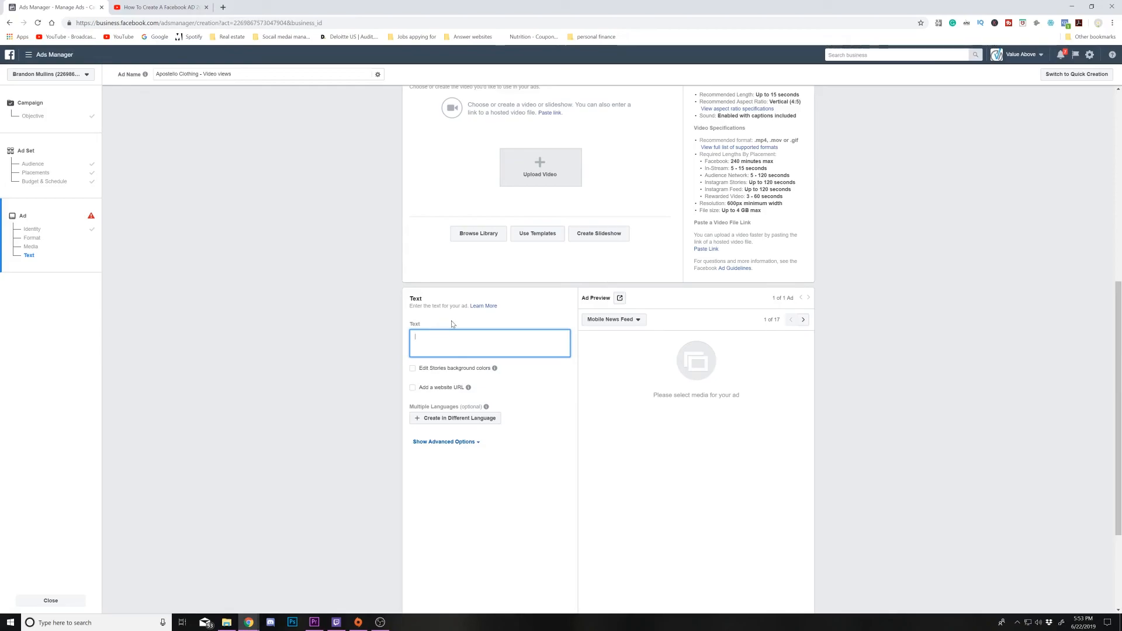
pyautogui.scroll(-3, 520, 324)
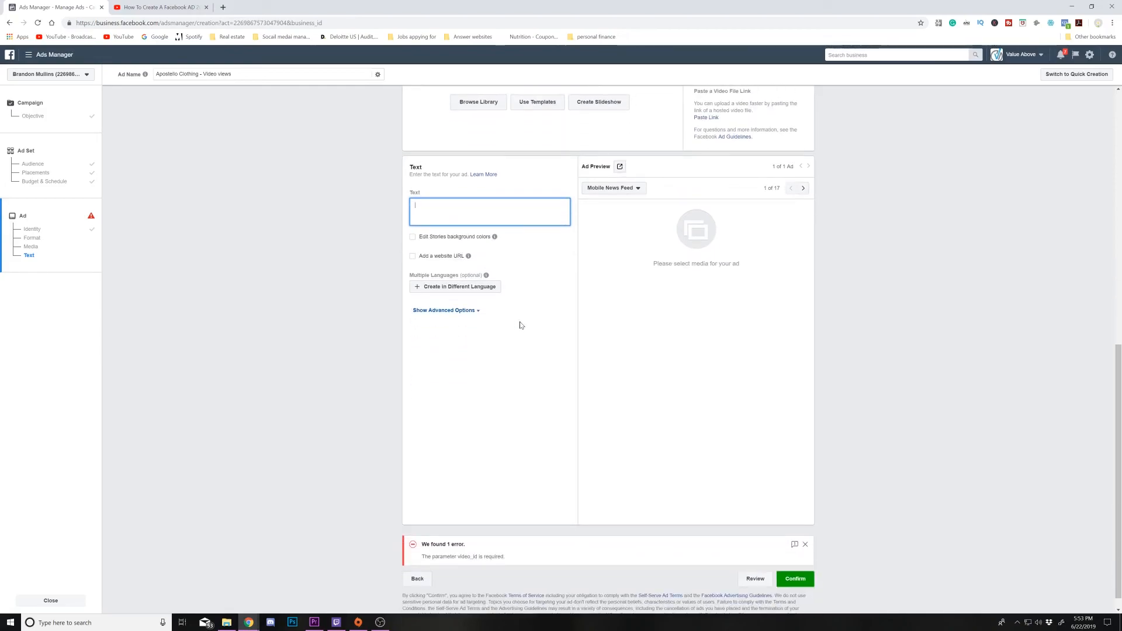